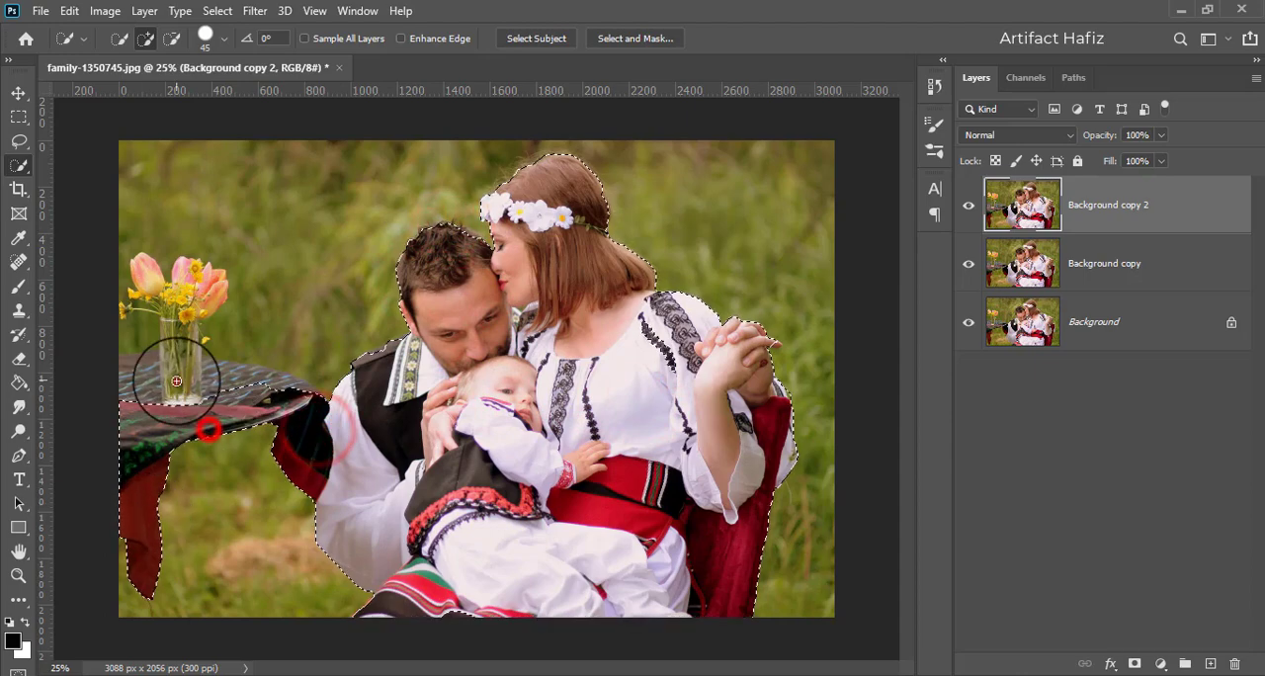
- Add the glass vase, tulips and small yellow flowers on the table to the selection on Background copy 2
mouse_move(178, 377)
mouse_down()
mouse_move(193, 278)
mouse_move(164, 285)
mouse_move(201, 298)
mouse_up()
drag(136, 338, 145, 374)
click(120, 305)
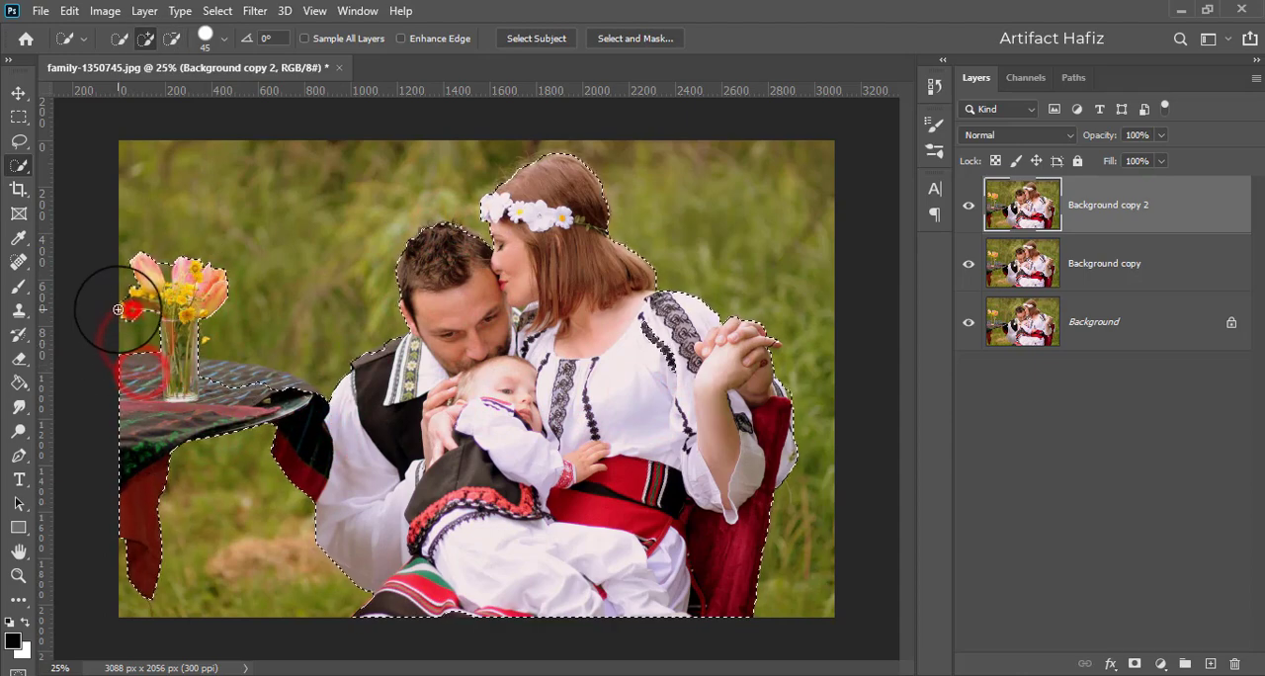
- Reduce the Quick Selection brush to size 20 and correct the selection around the yellow flowers and stems beside the vase
scroll(186, 311, up, 5)
alt+click(133, 181)
mouse_move(204, 288)
mouse_down()
mouse_move(373, 277)
mouse_move(461, 299)
mouse_up()
key(bracketleft)
key(bracketleft)
key(bracketleft)
key(bracketleft)
key(bracketleft)
alt+click(302, 338)
drag(308, 300, 304, 289)
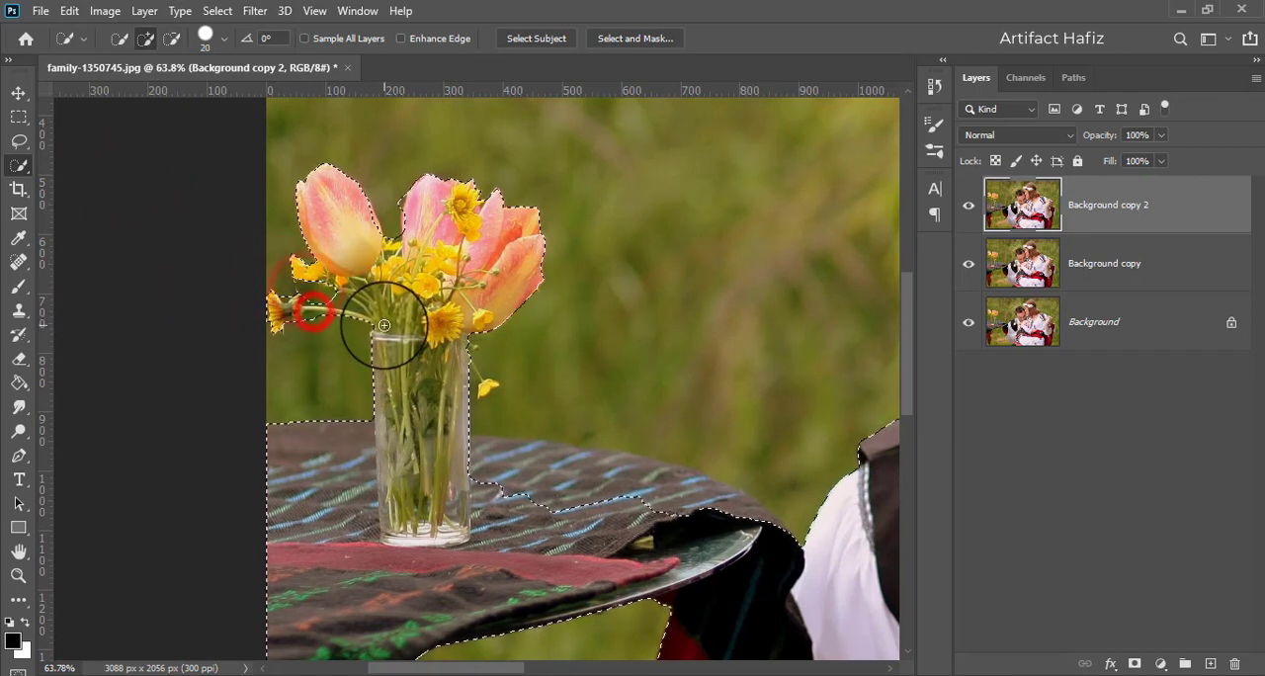
scroll(416, 385, down, 5)
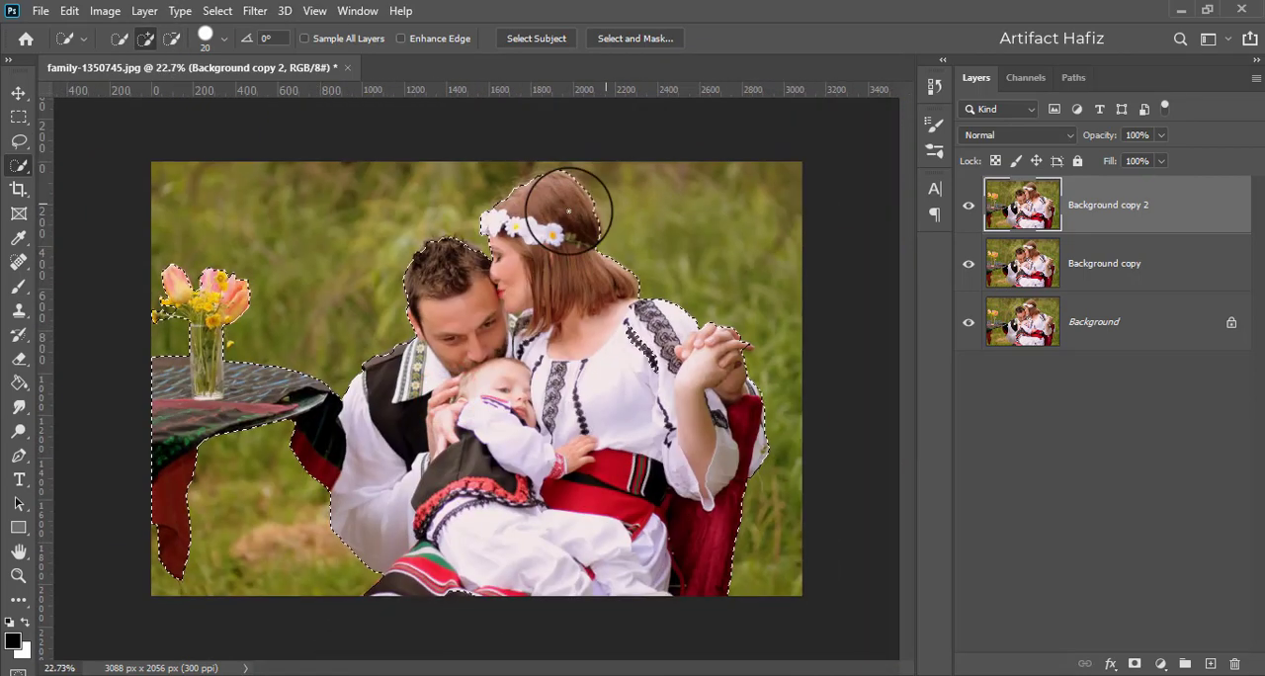
- Enter Select and Mask and brush the edges of the flower bouquet with the Refine Edge Brush
click(609, 40)
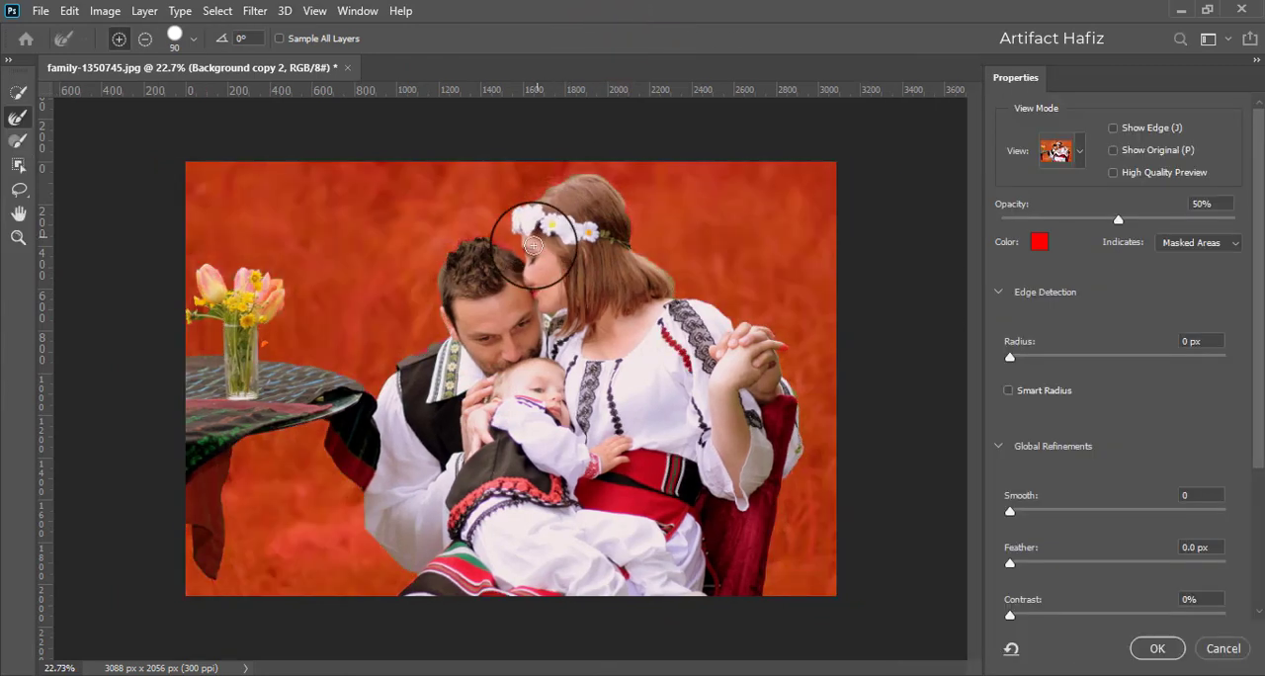
scroll(499, 277, up, 2)
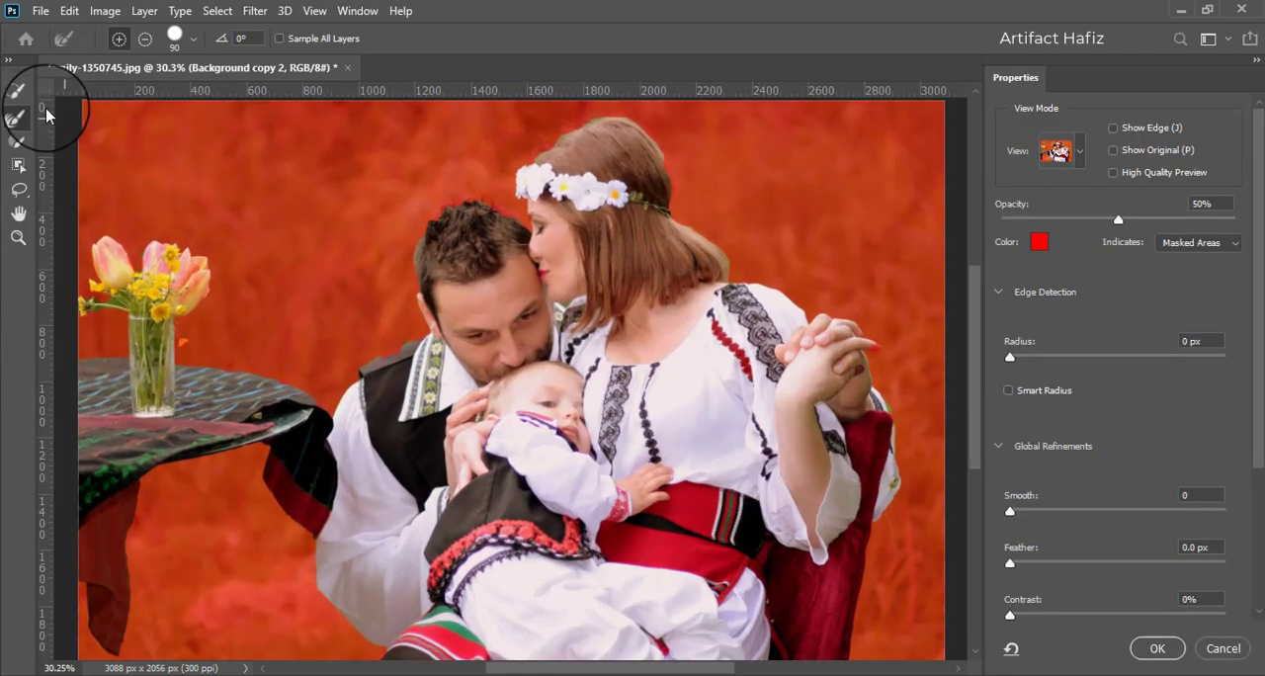
click(18, 91)
drag(490, 210, 505, 217)
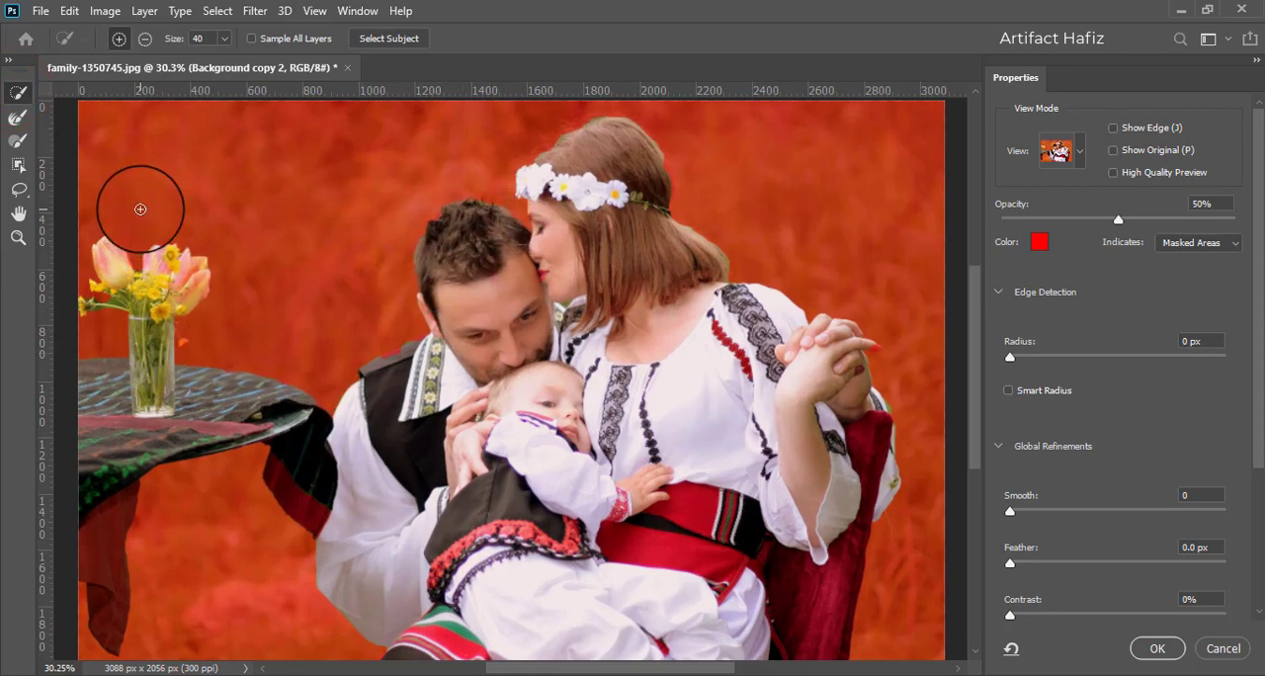
click(18, 117)
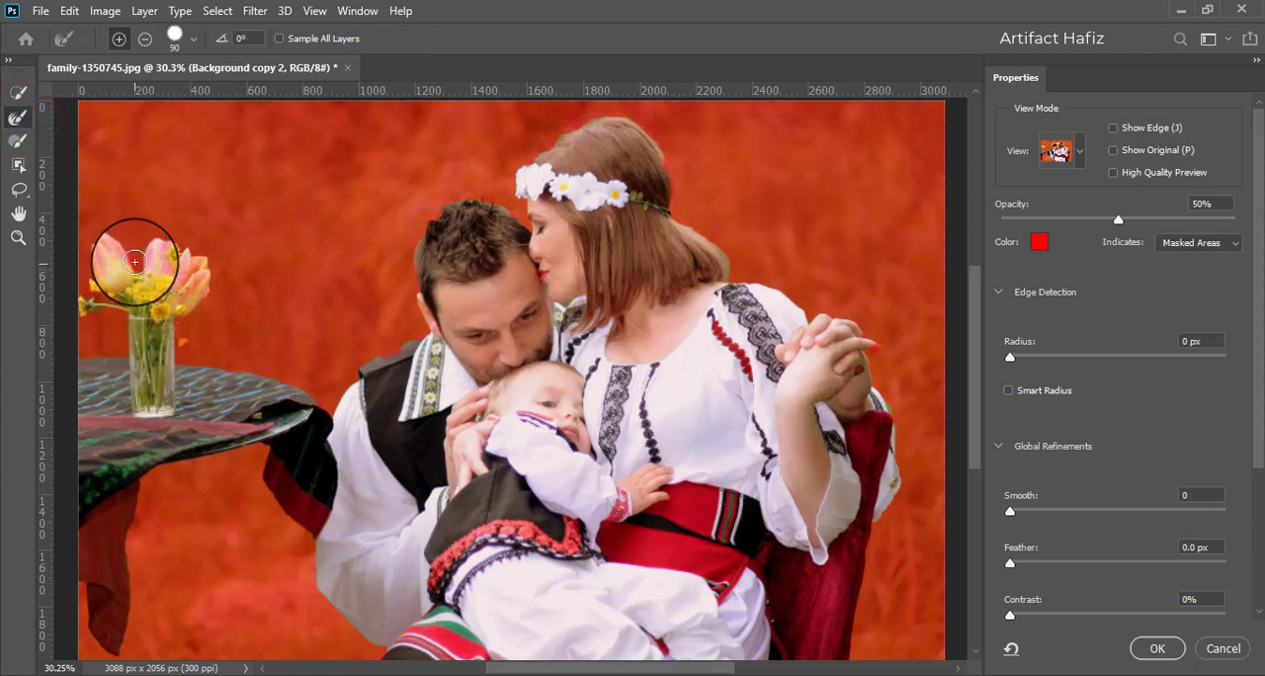
mouse_move(135, 261)
mouse_down()
mouse_move(184, 228)
mouse_move(216, 230)
mouse_move(234, 283)
mouse_move(184, 324)
mouse_up()
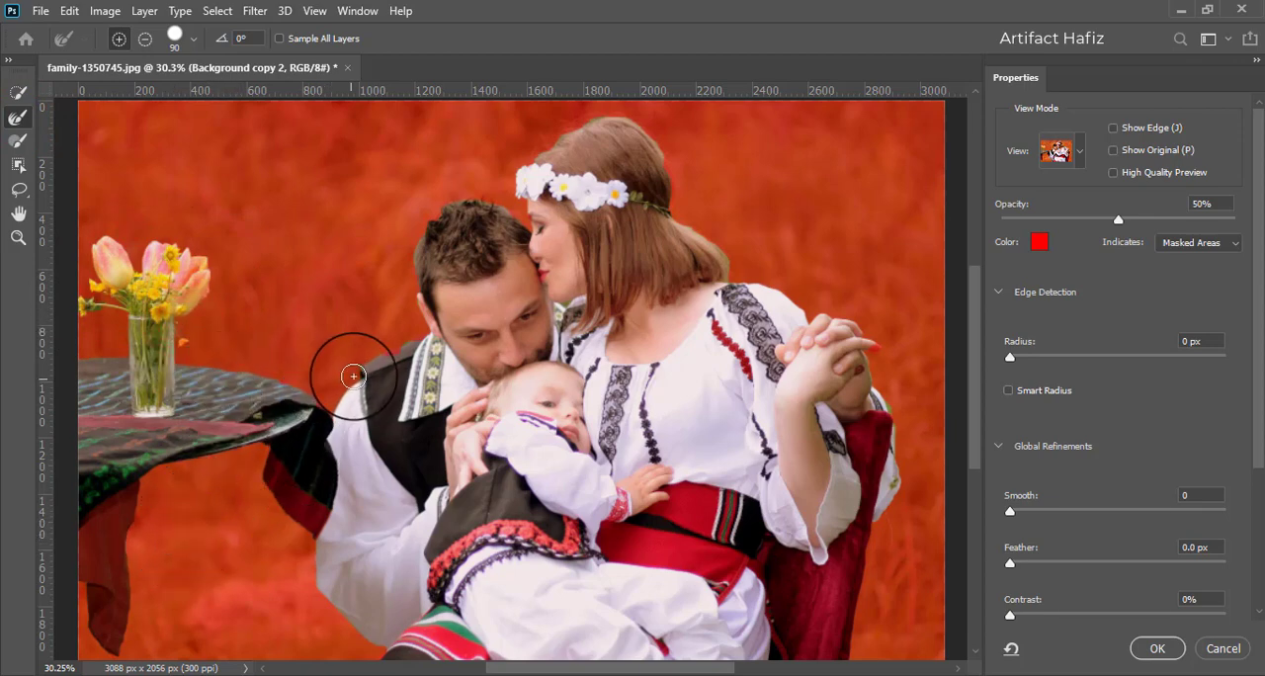
- Refine the selection edges along the man's shoulder and hair, the woman's hair and shoulder, and the hanging tablecloth
click(17, 92)
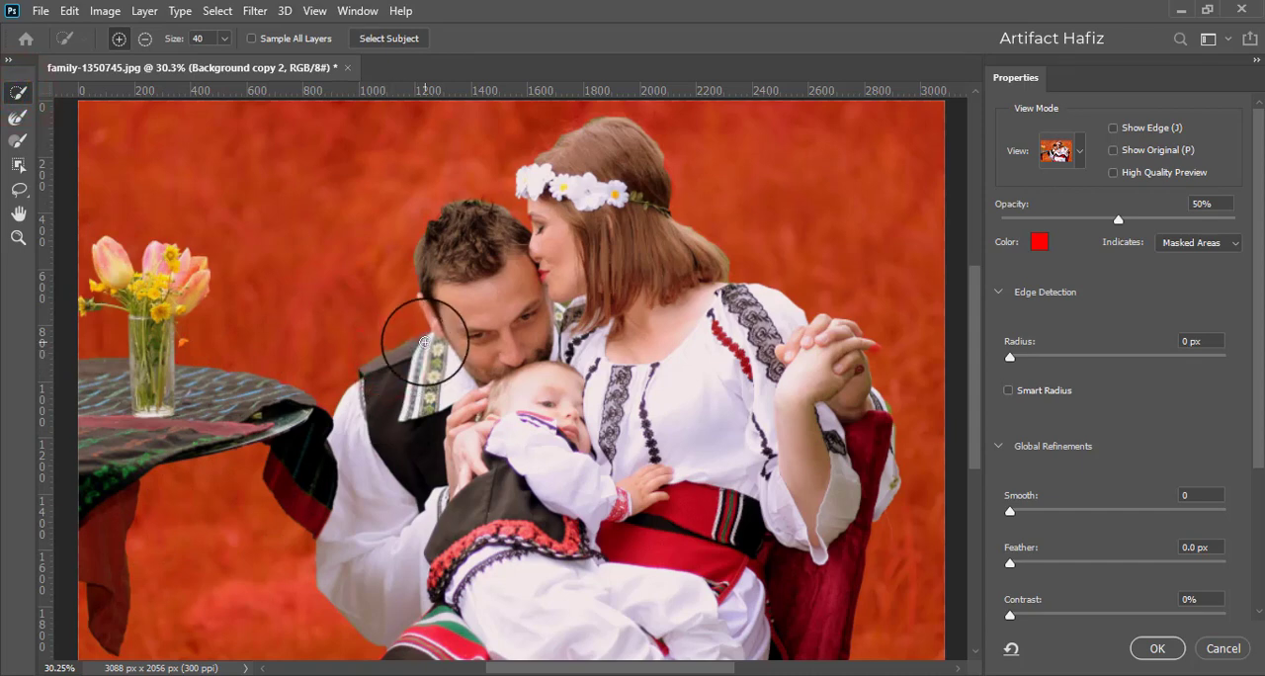
click(15, 120)
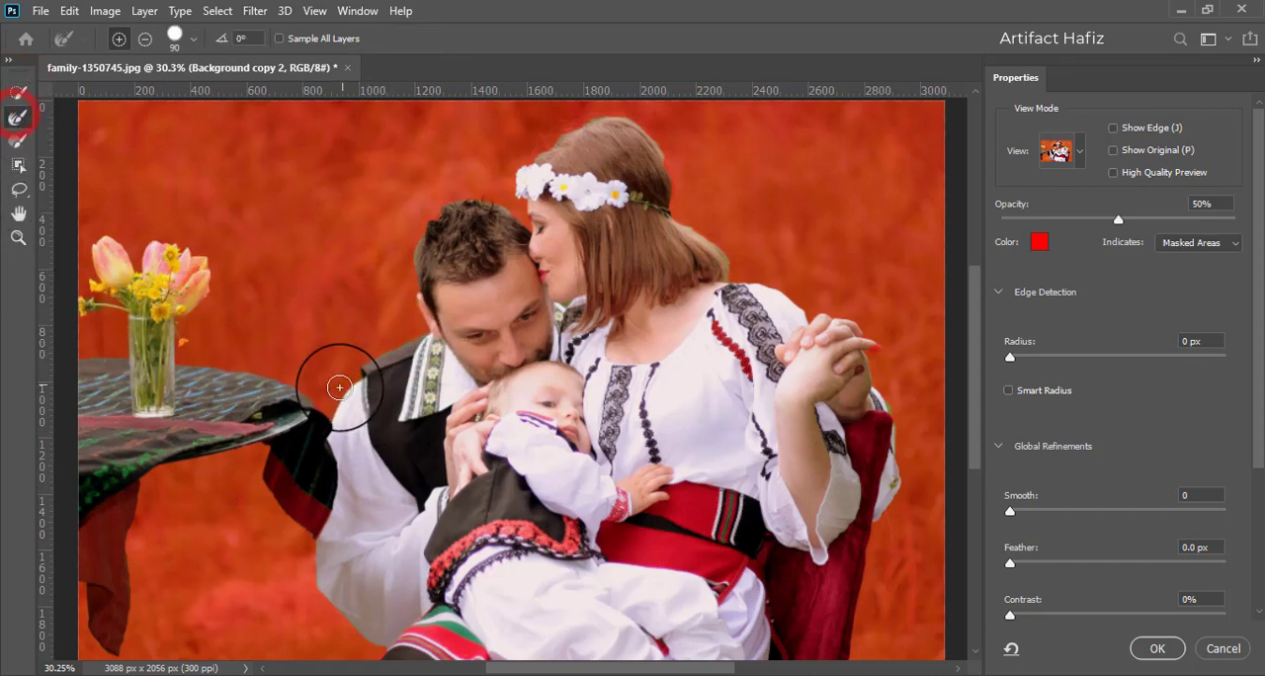
mouse_move(334, 408)
mouse_down()
mouse_move(339, 374)
mouse_move(422, 325)
mouse_move(414, 304)
mouse_up()
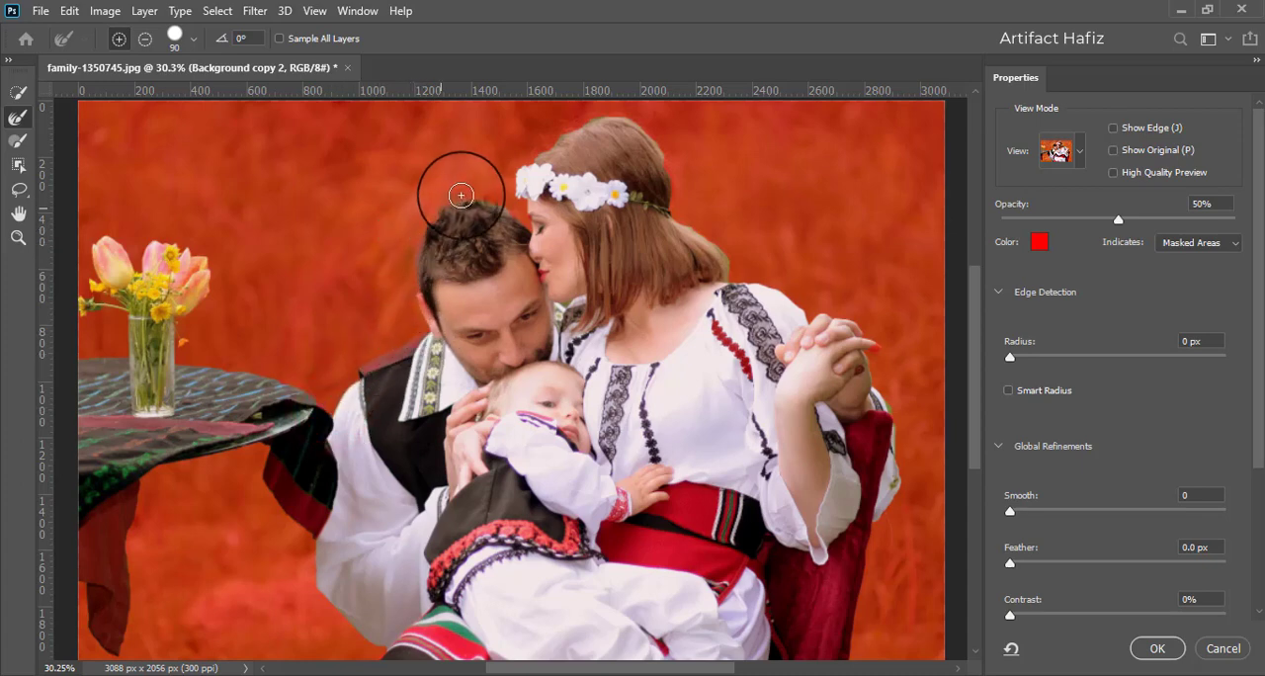
mouse_move(461, 196)
mouse_down()
mouse_move(520, 209)
mouse_move(527, 230)
mouse_up()
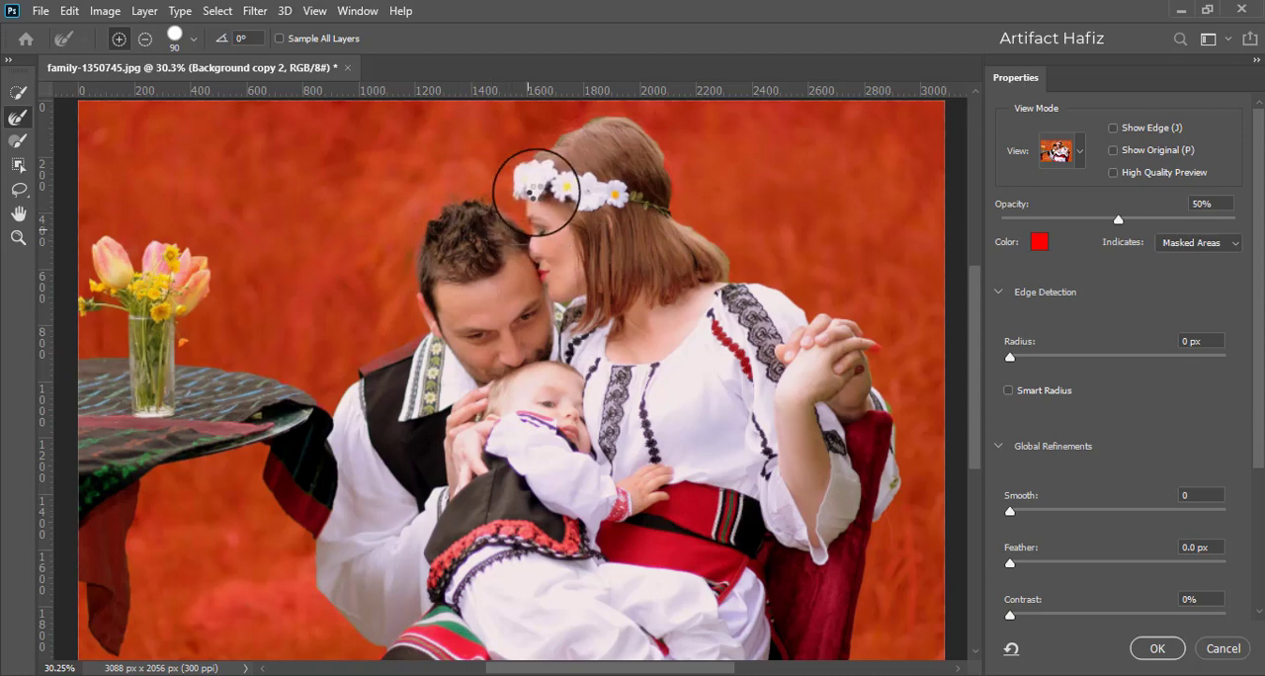
mouse_move(524, 179)
mouse_down()
mouse_move(535, 147)
mouse_move(602, 113)
mouse_move(668, 161)
mouse_up()
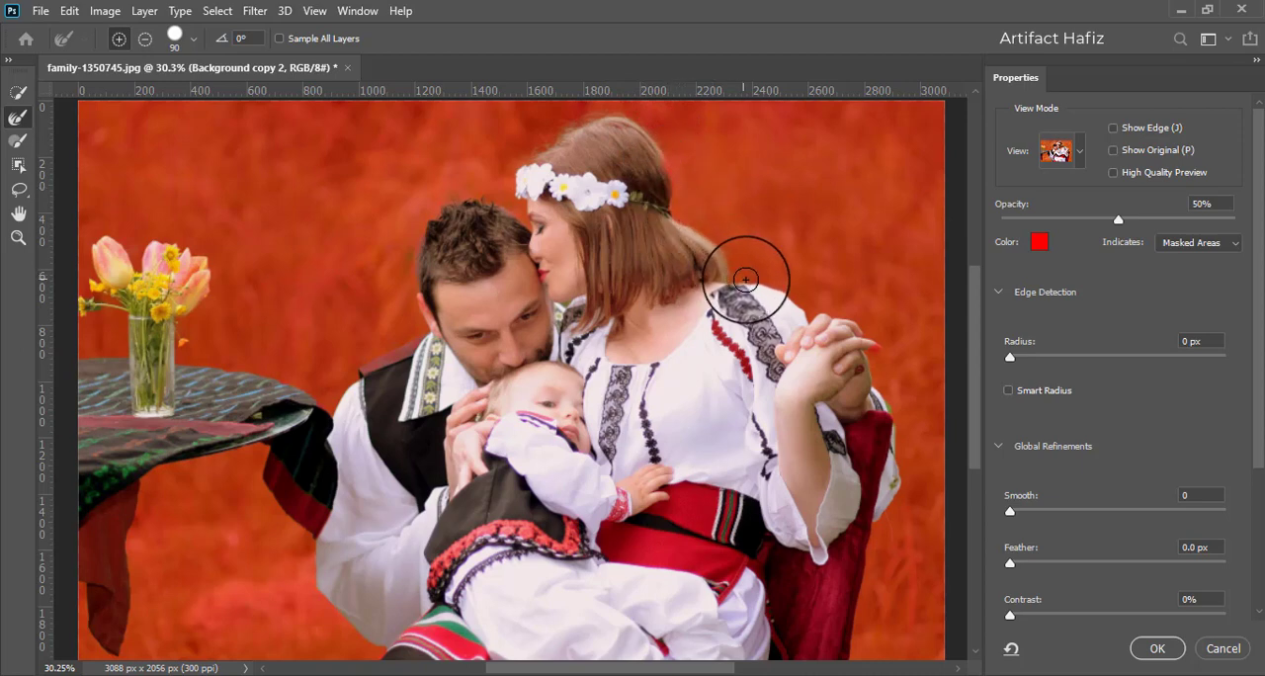
mouse_move(730, 283)
mouse_down()
mouse_move(757, 285)
mouse_move(906, 407)
mouse_move(751, 263)
mouse_move(799, 283)
mouse_move(815, 315)
mouse_move(862, 334)
mouse_move(890, 408)
mouse_up()
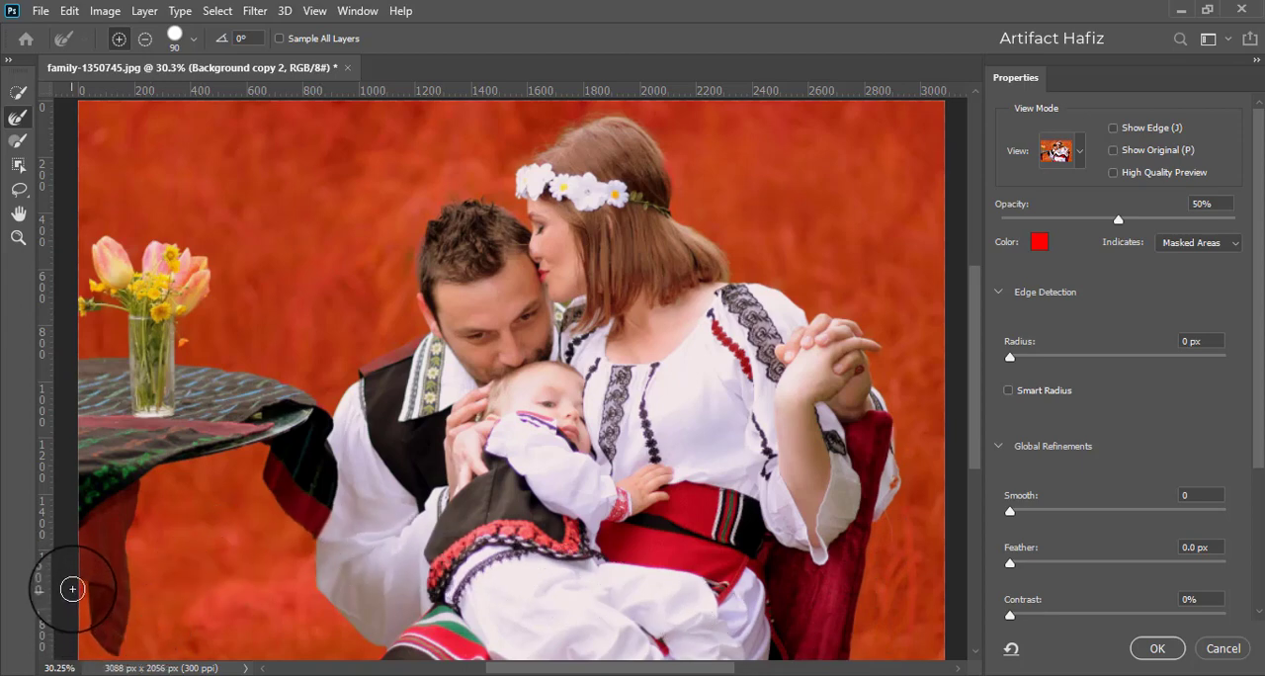
drag(83, 598, 98, 647)
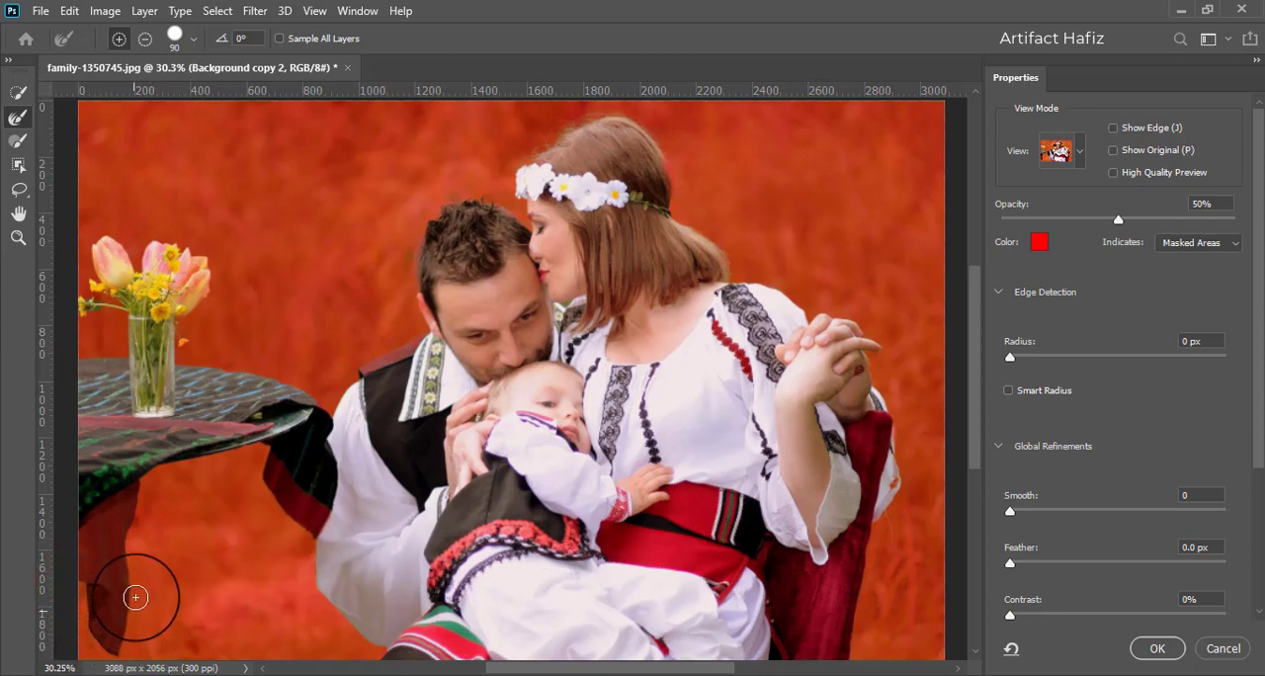
drag(146, 491, 249, 461)
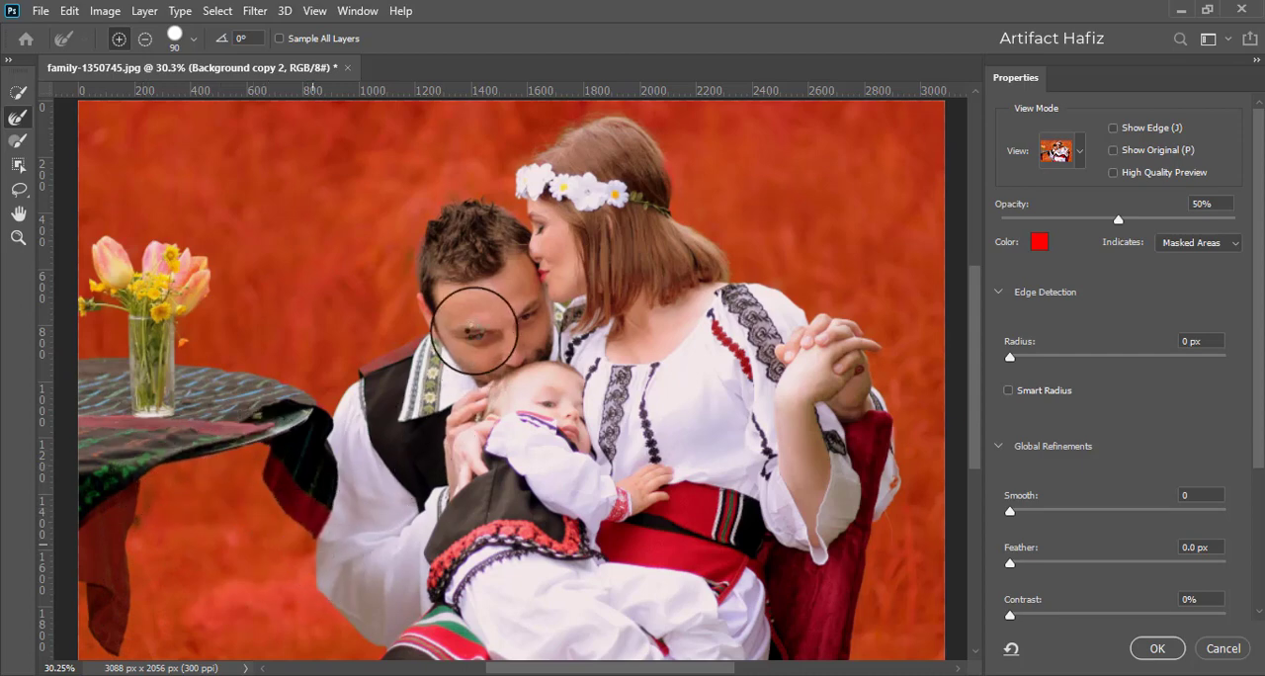
- Add the man's ear, vest shoulder and hair edge and the woman's forehead back to the selection with the Quick Selection tool
scroll(440, 302, up, 5)
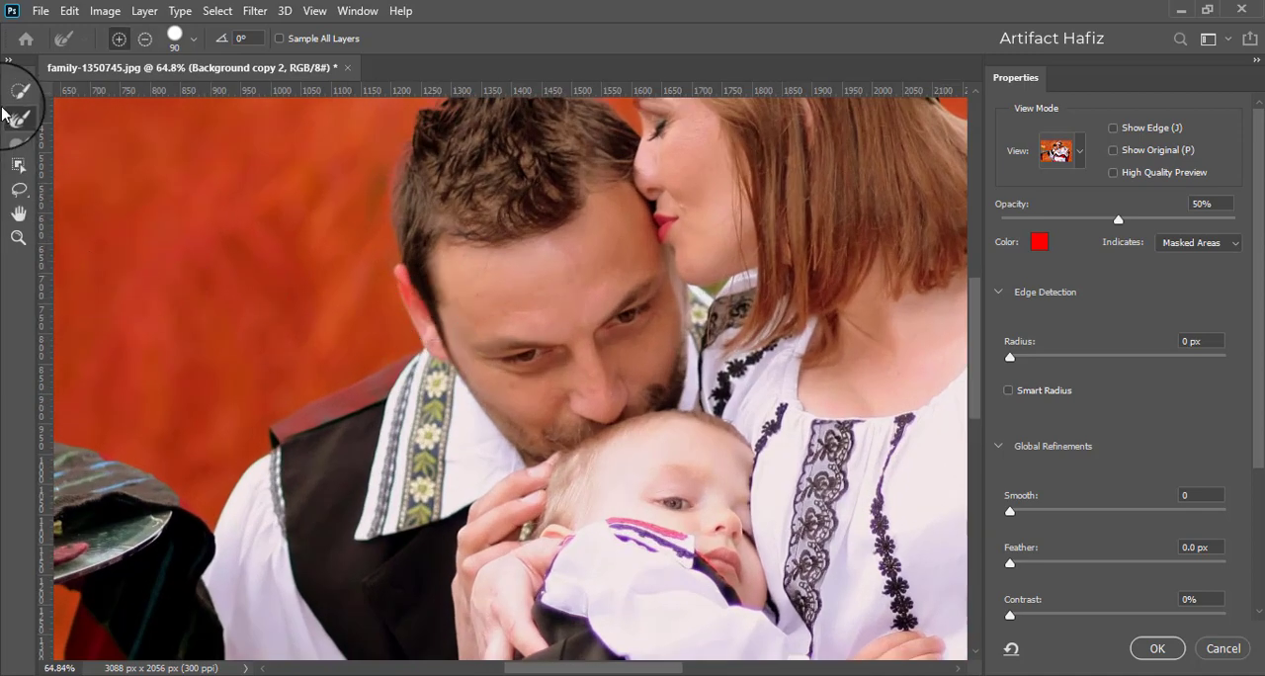
click(17, 92)
click(417, 283)
drag(418, 306, 430, 330)
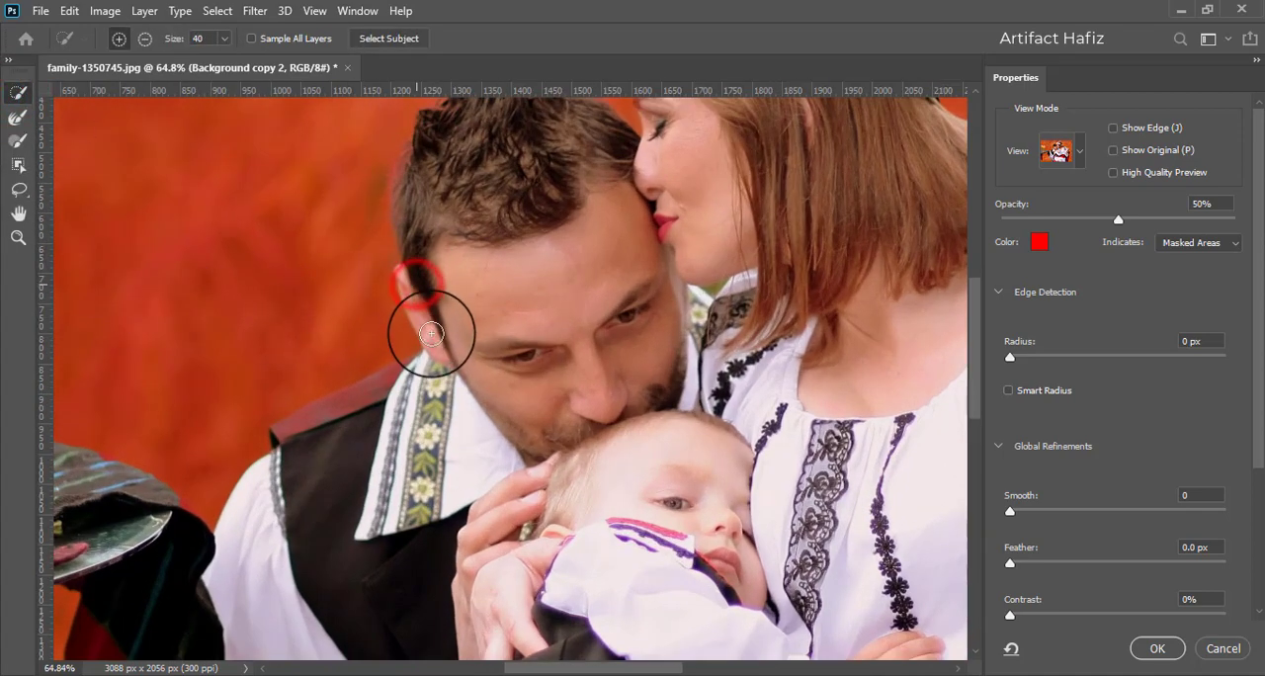
drag(395, 387, 286, 435)
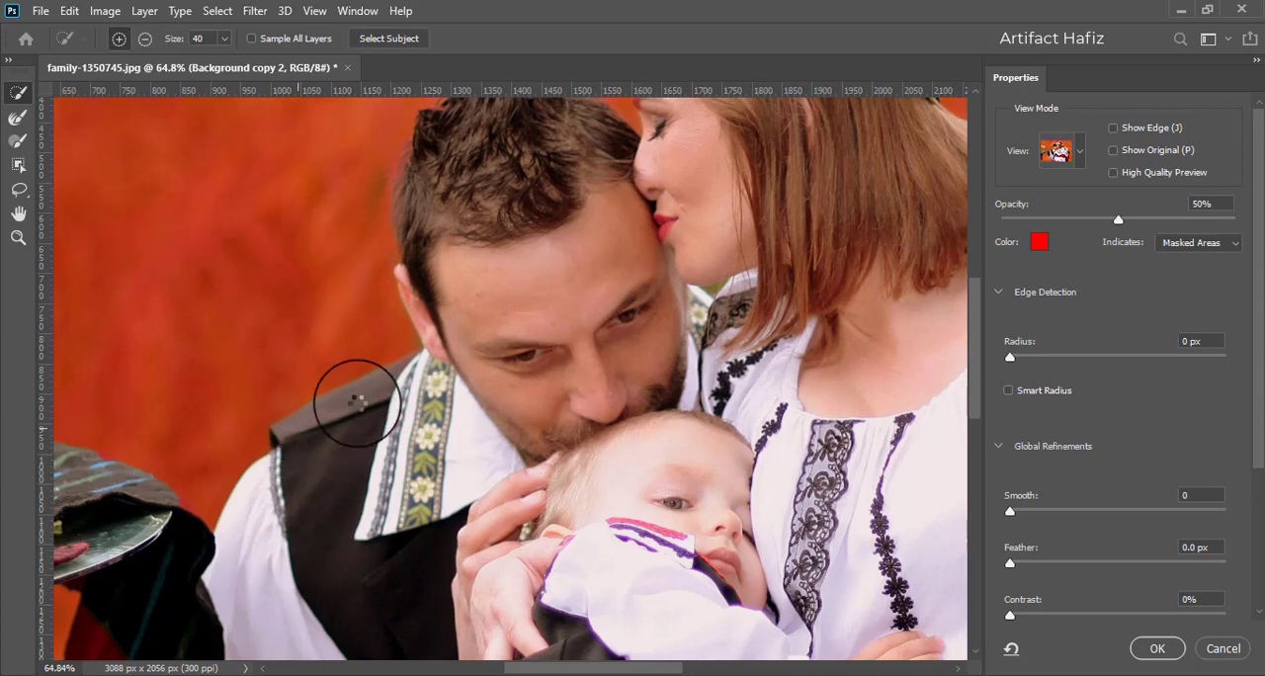
drag(412, 167, 419, 260)
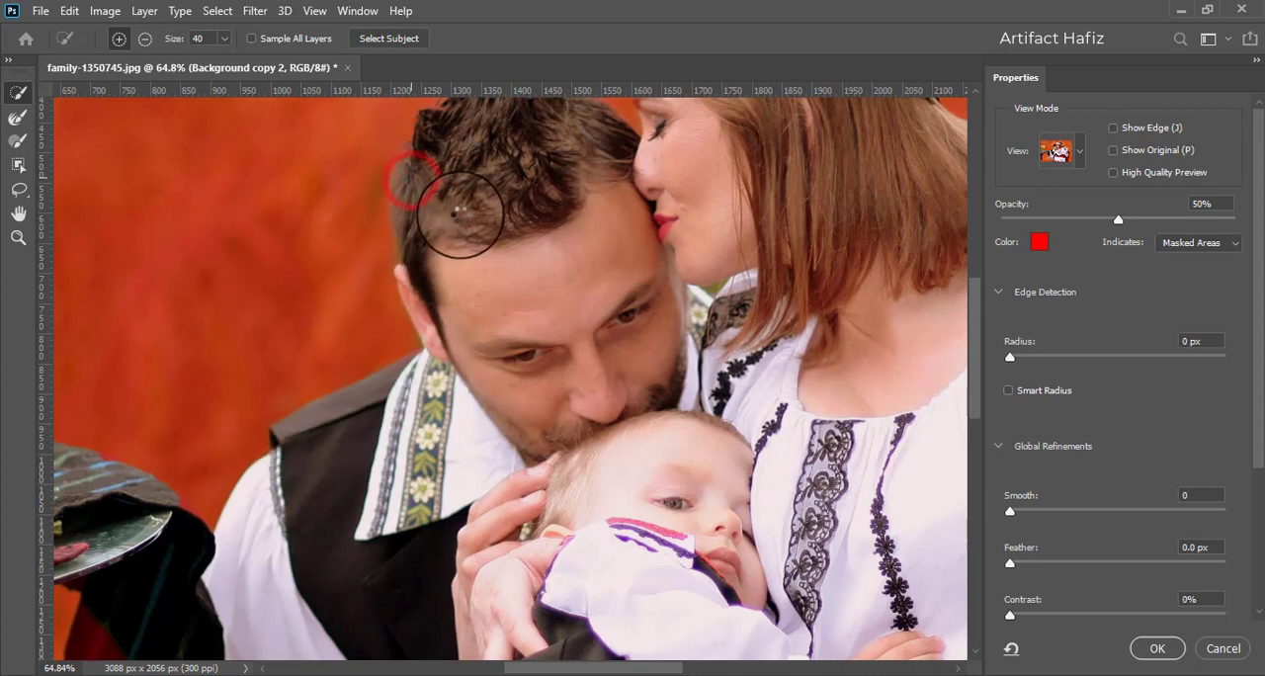
drag(588, 174, 576, 293)
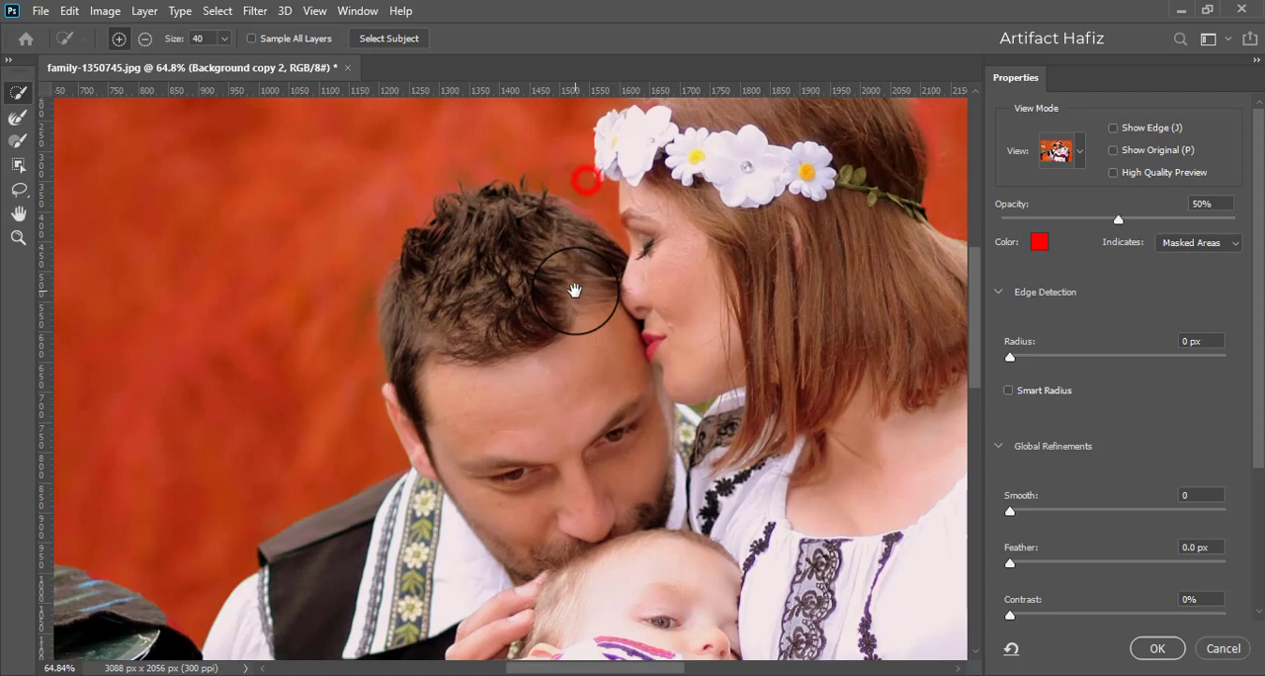
click(632, 214)
drag(632, 215, 648, 231)
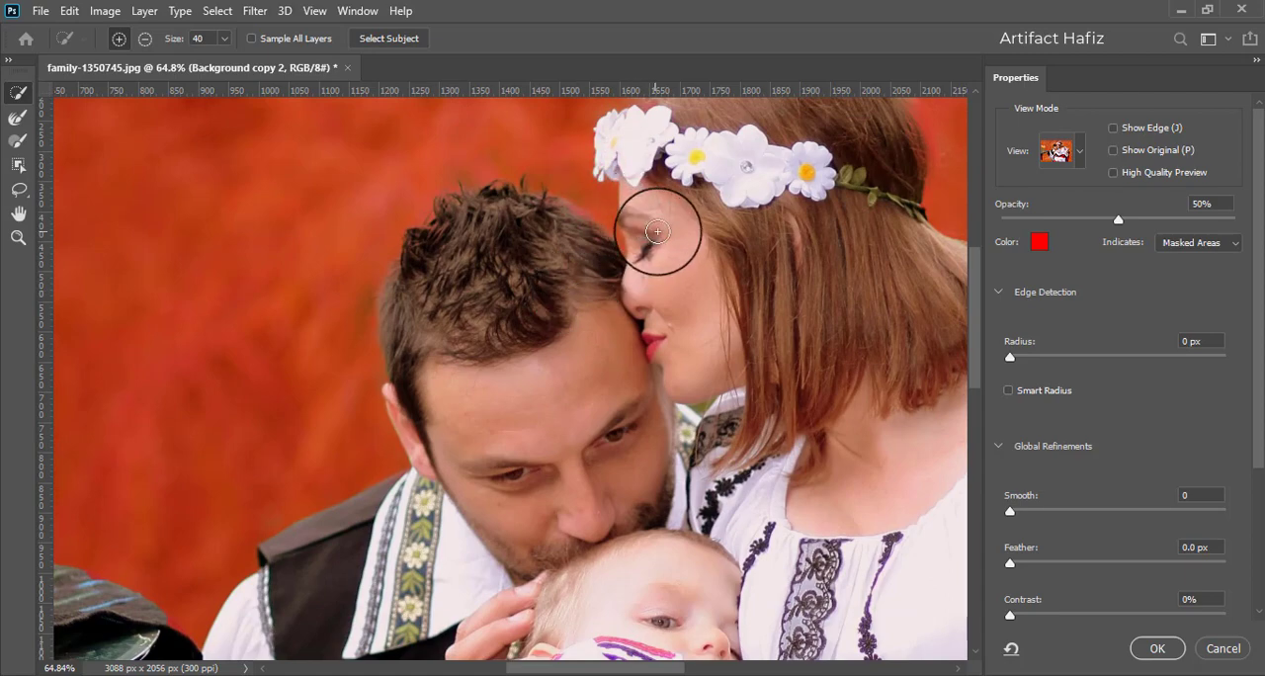
- Accept the refined selection and turn it into a layer mask on Background copy 2
scroll(692, 229, down, 5)
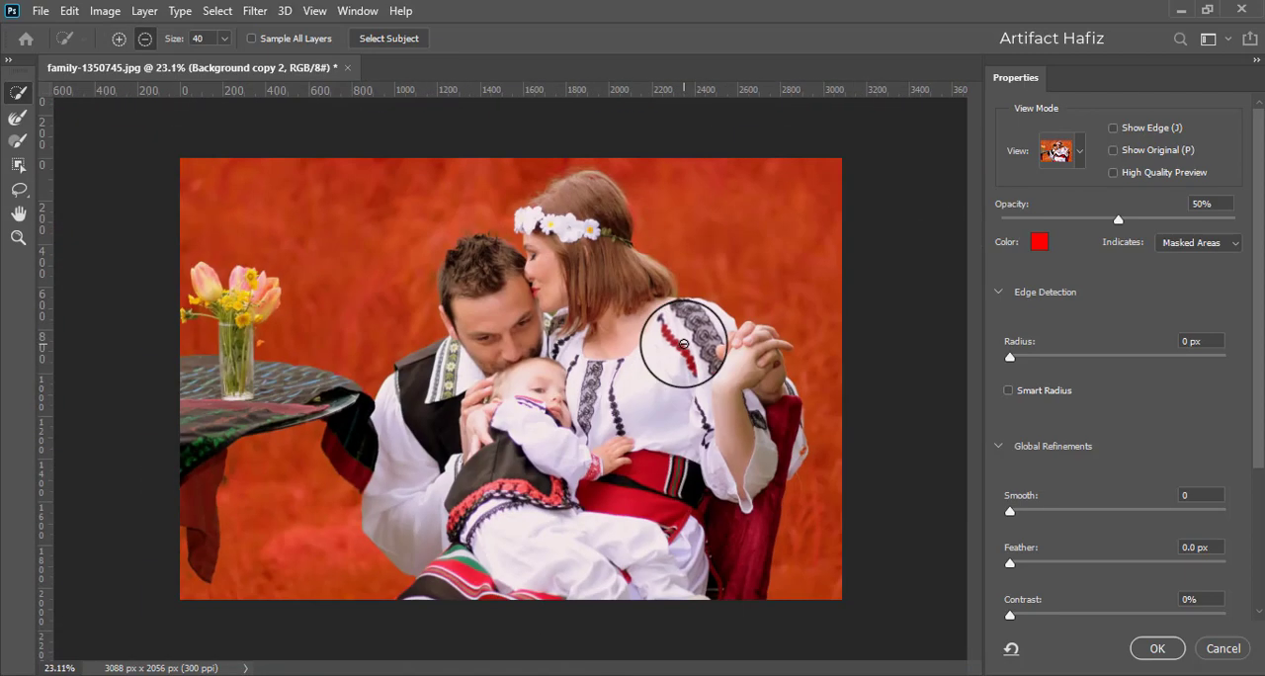
click(1152, 649)
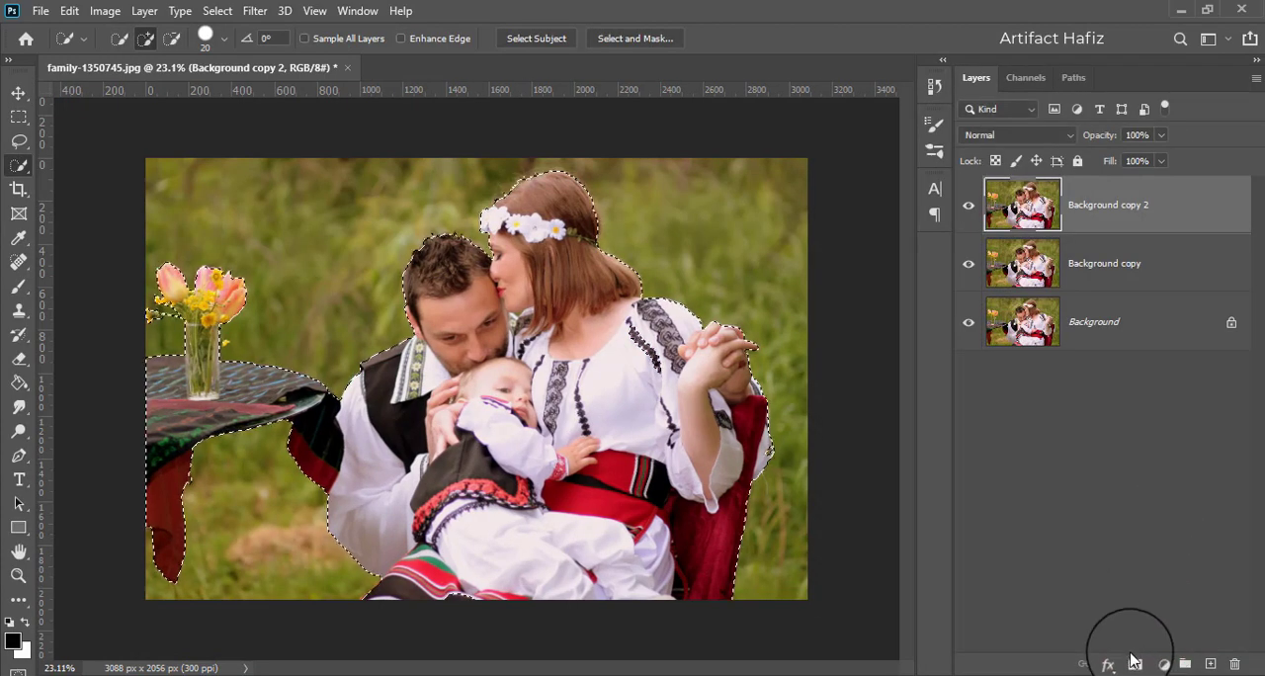
click(1135, 664)
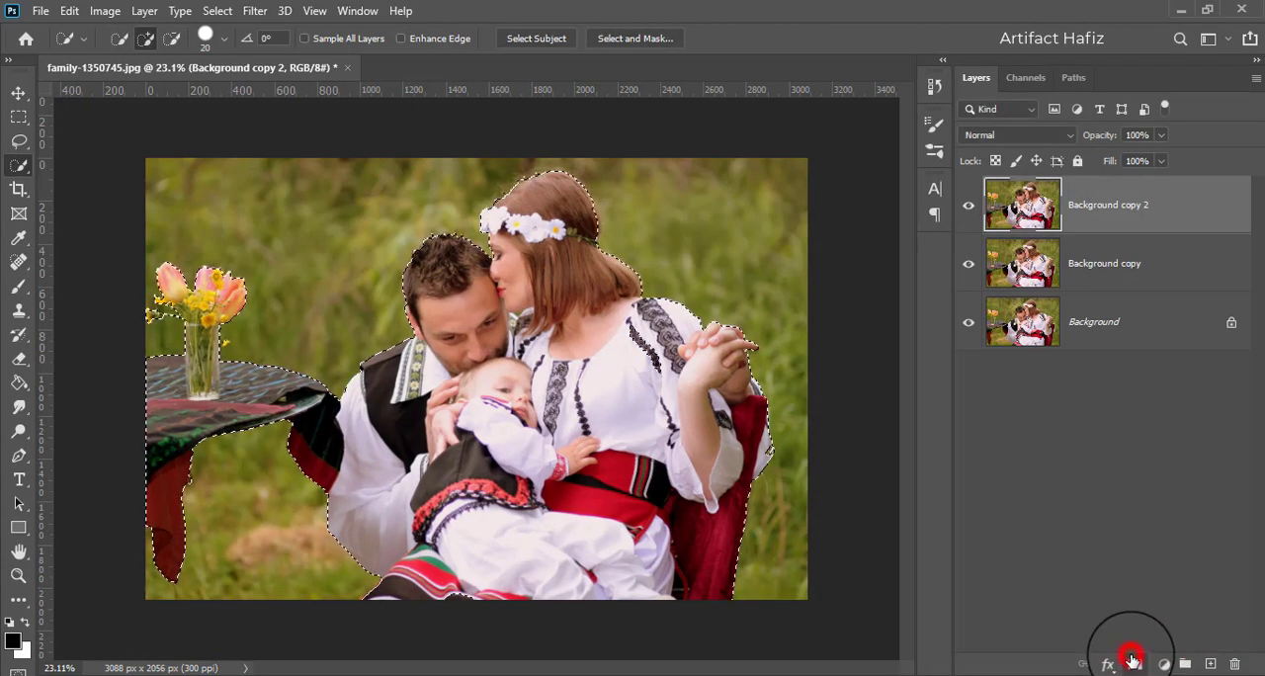
- Hide Background copy 2 and load its layer mask as a selection with the Background copy layer active
click(968, 209)
click(1144, 263)
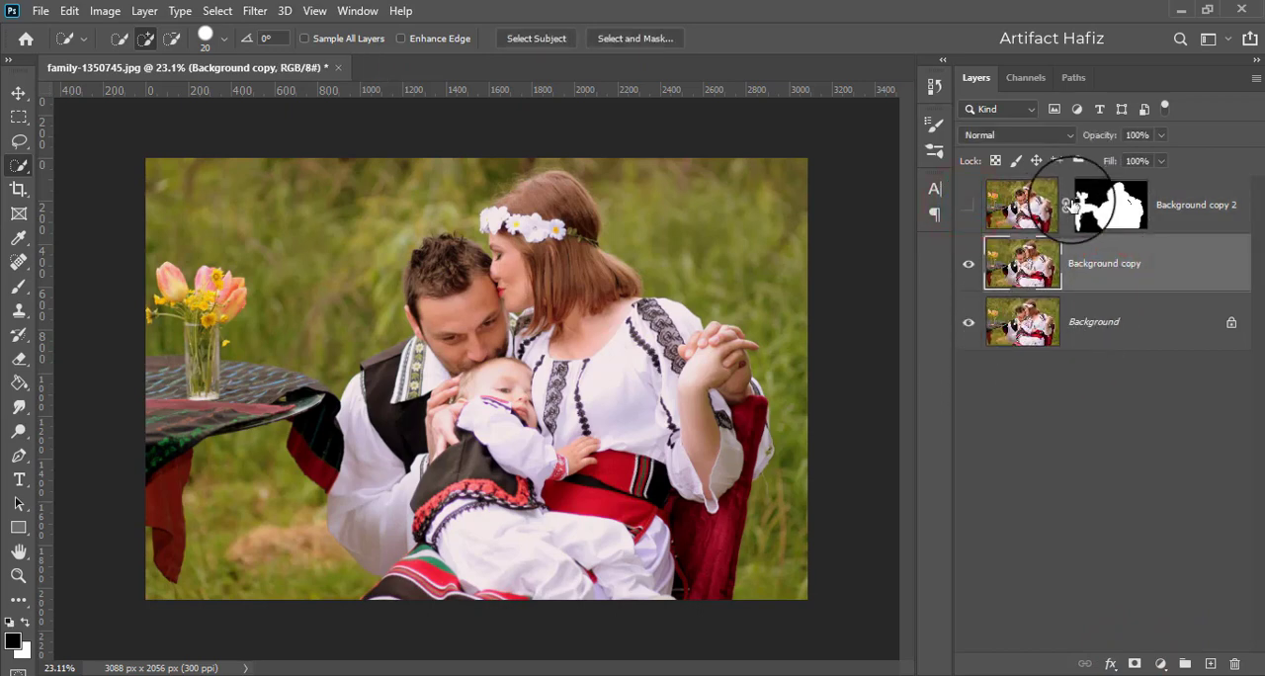
ctrl+click(1088, 205)
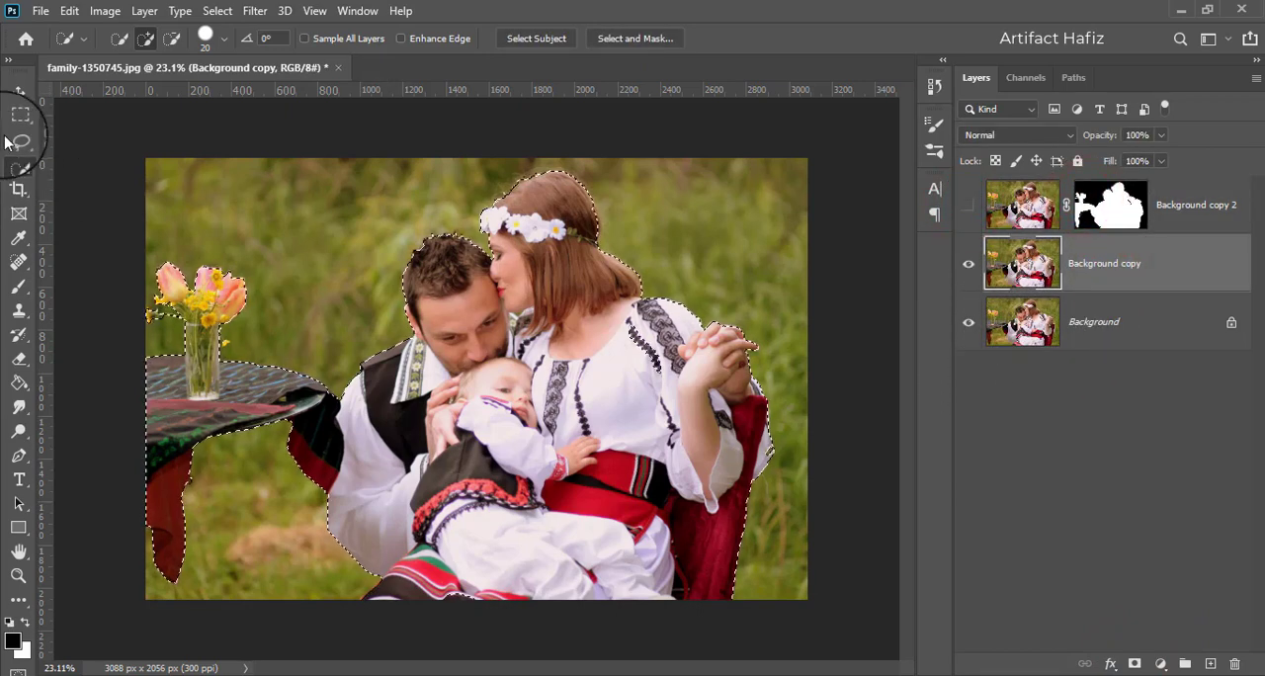
- Expand the family and table selection by 20 pixels
click(19, 91)
click(233, 13)
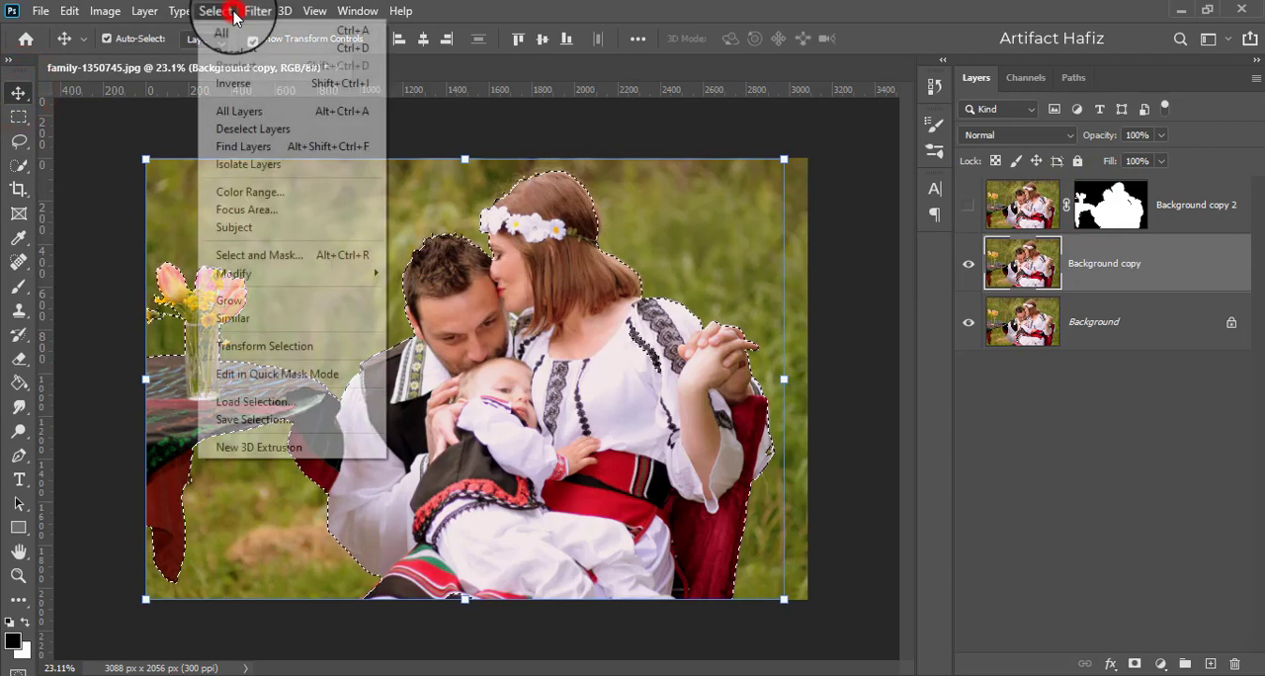
click(247, 272)
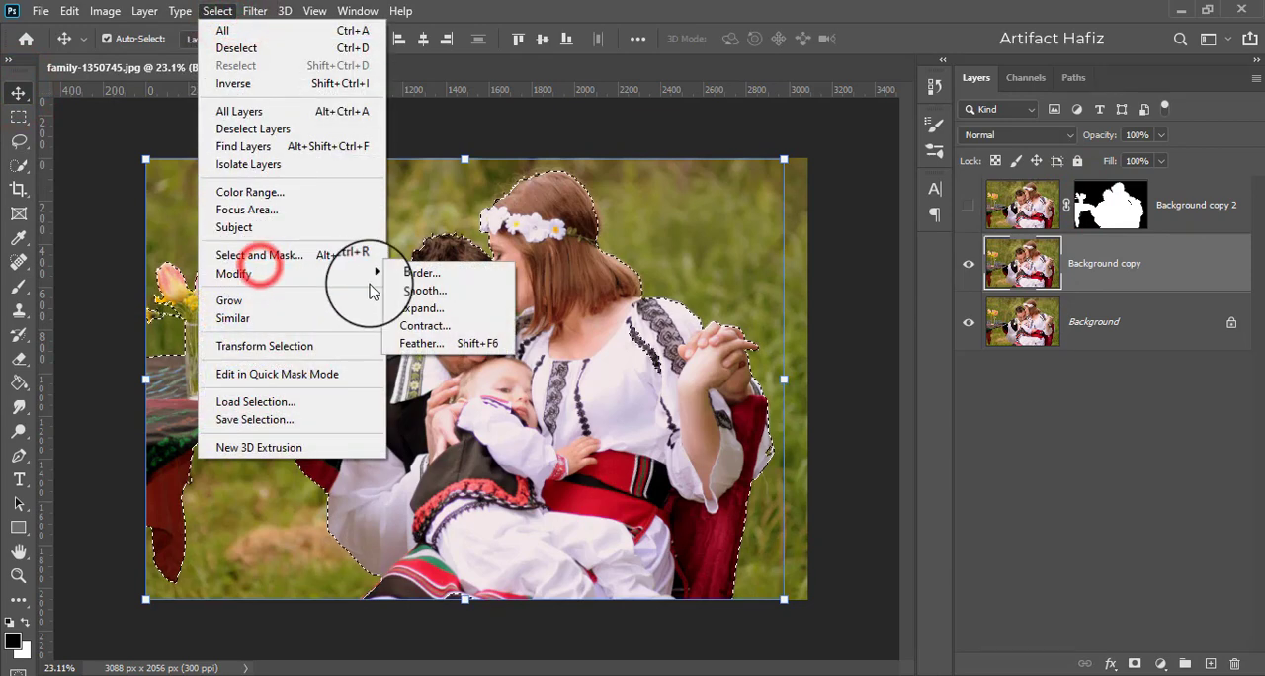
click(435, 308)
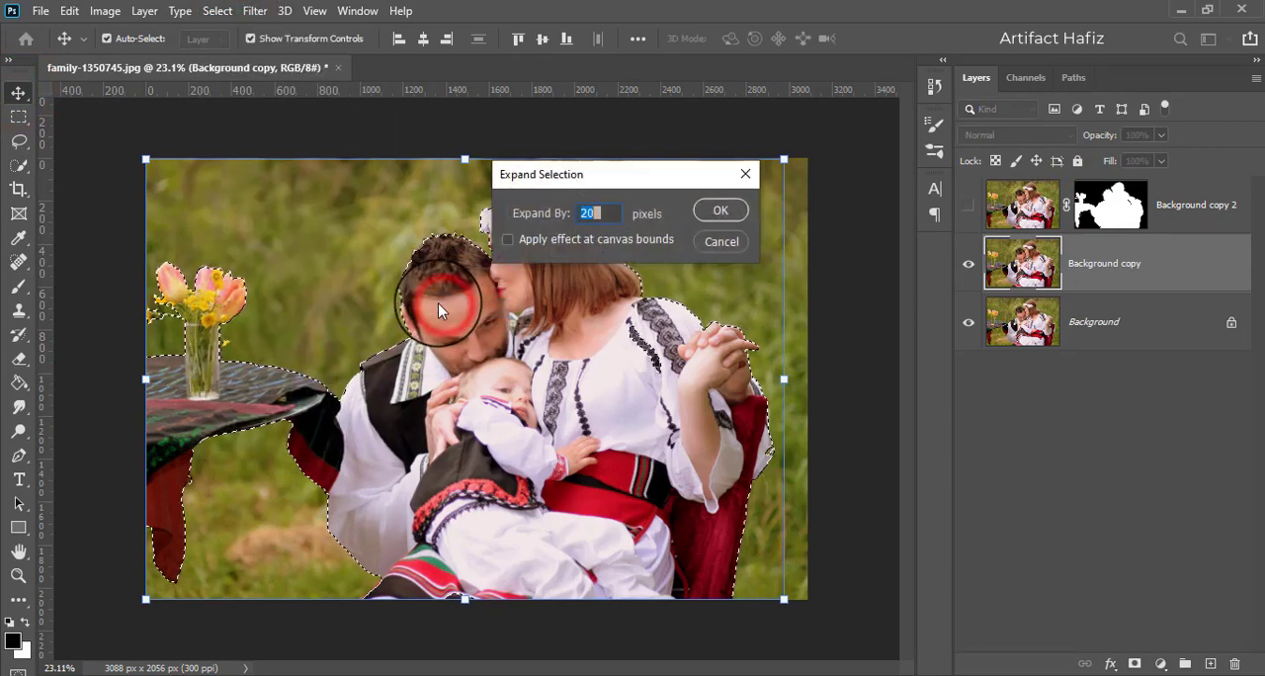
click(606, 215)
click(710, 211)
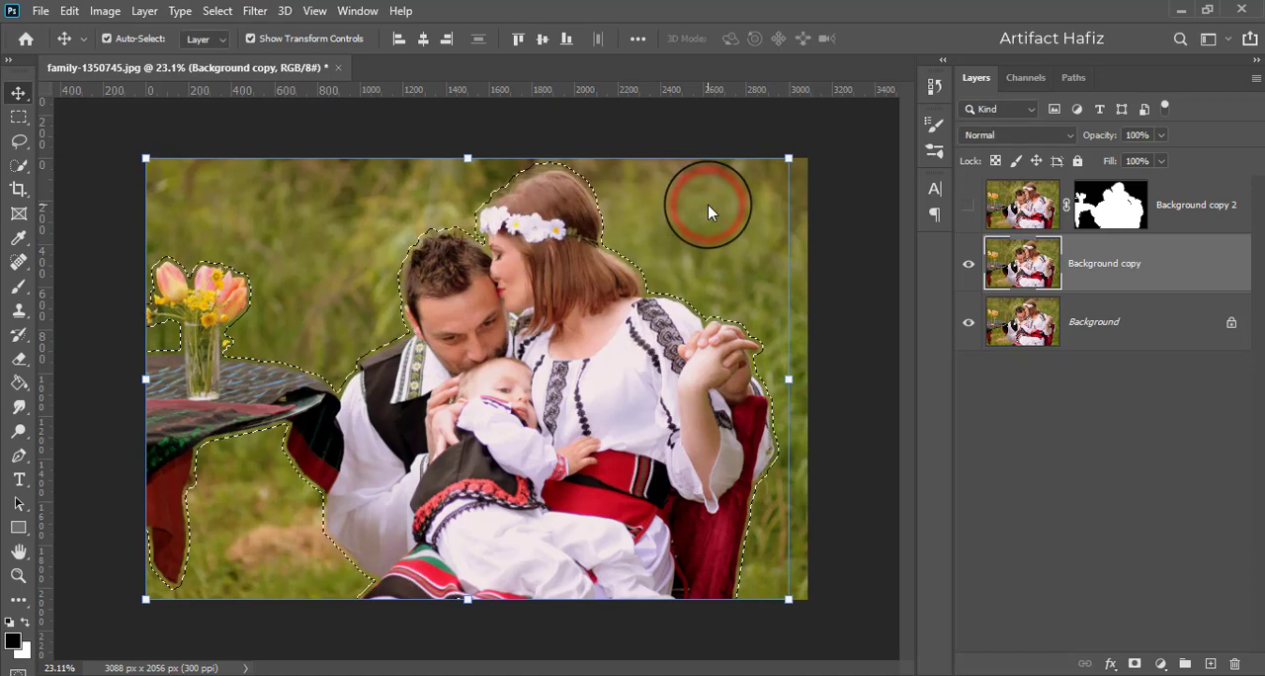
- Fill the expanded selection on Background copy with Content-Aware contents at Normal mode and 100% opacity, and return to the Move tool
click(69, 11)
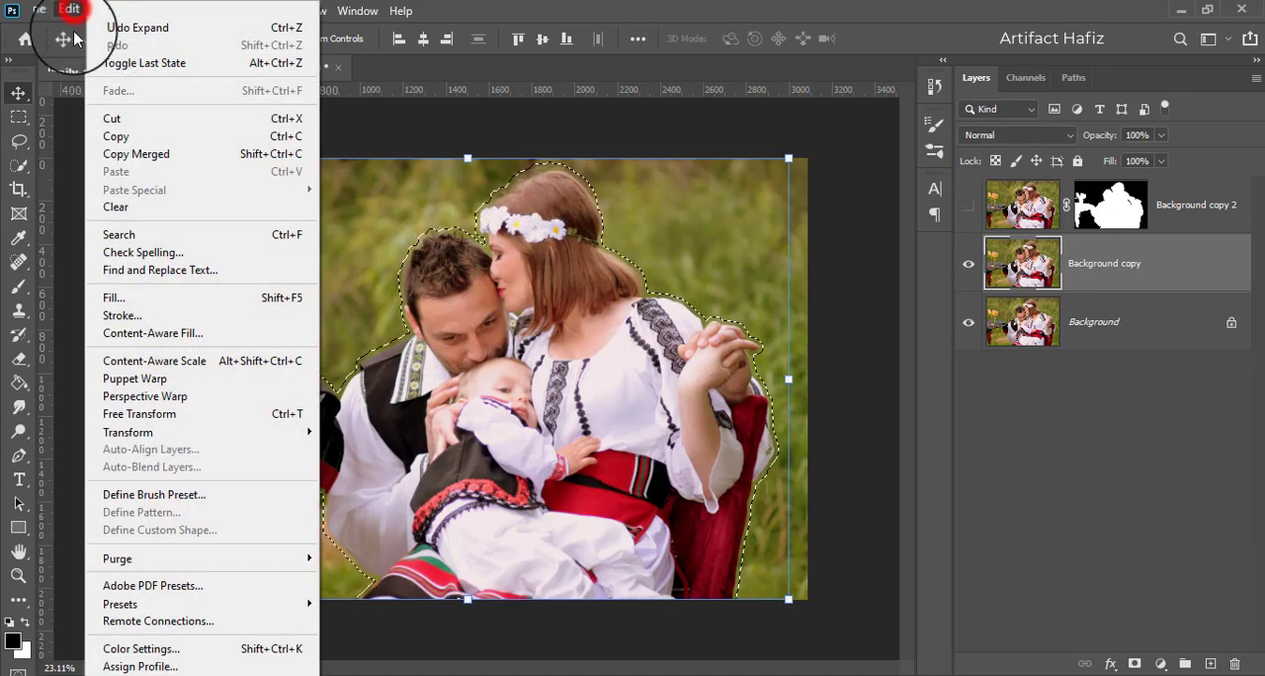
click(129, 298)
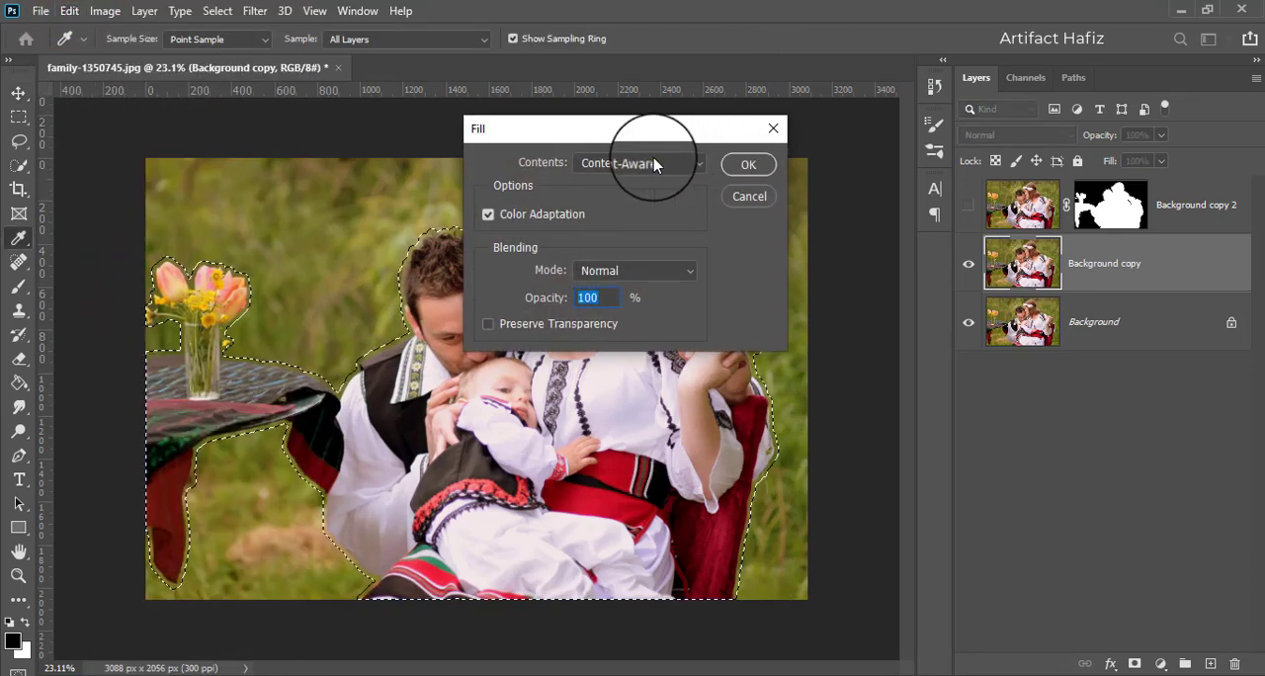
click(647, 162)
click(629, 243)
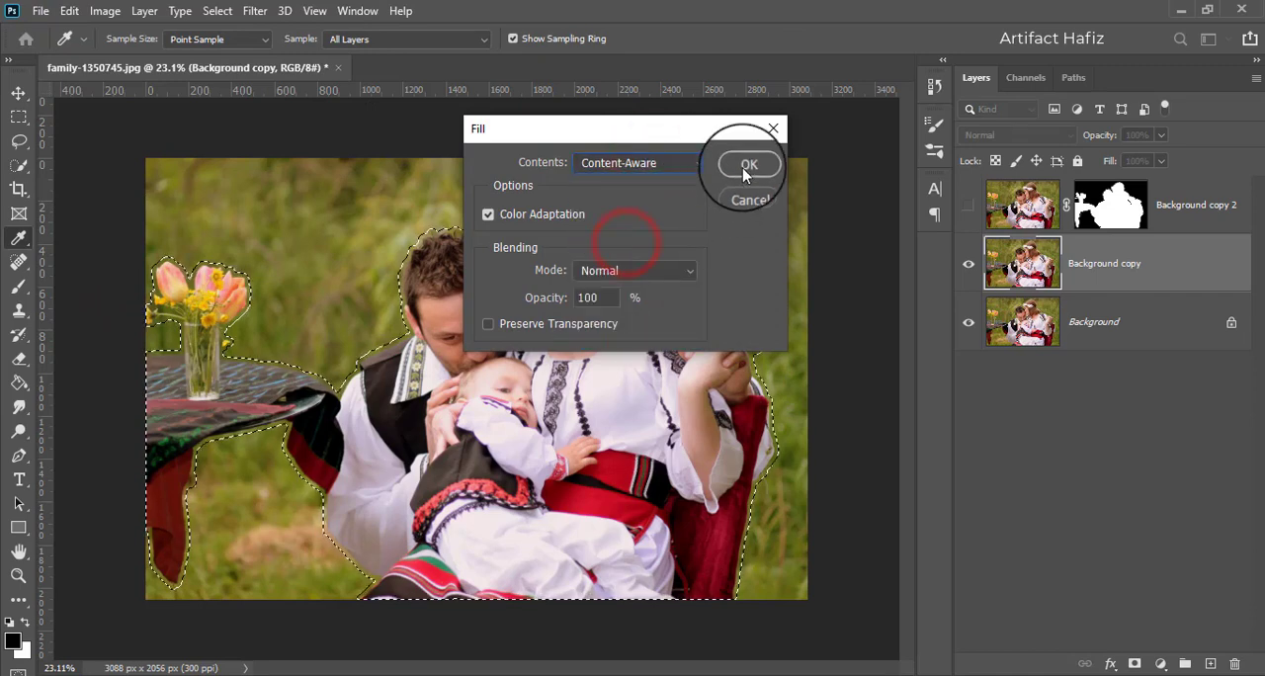
click(742, 167)
key(v)
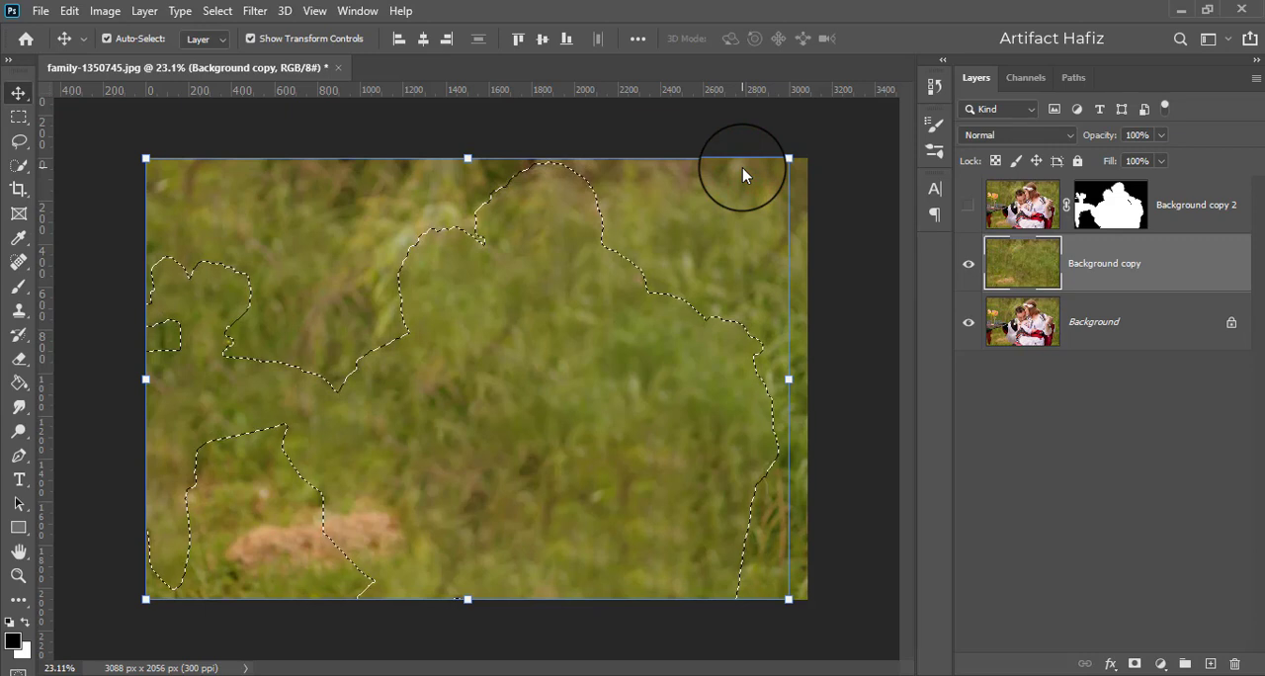
- Deselect and heal the leftover blemishes on Background copy with the Content-Aware Spot Healing Brush, finishing on the Move tool
click(233, 11)
click(240, 48)
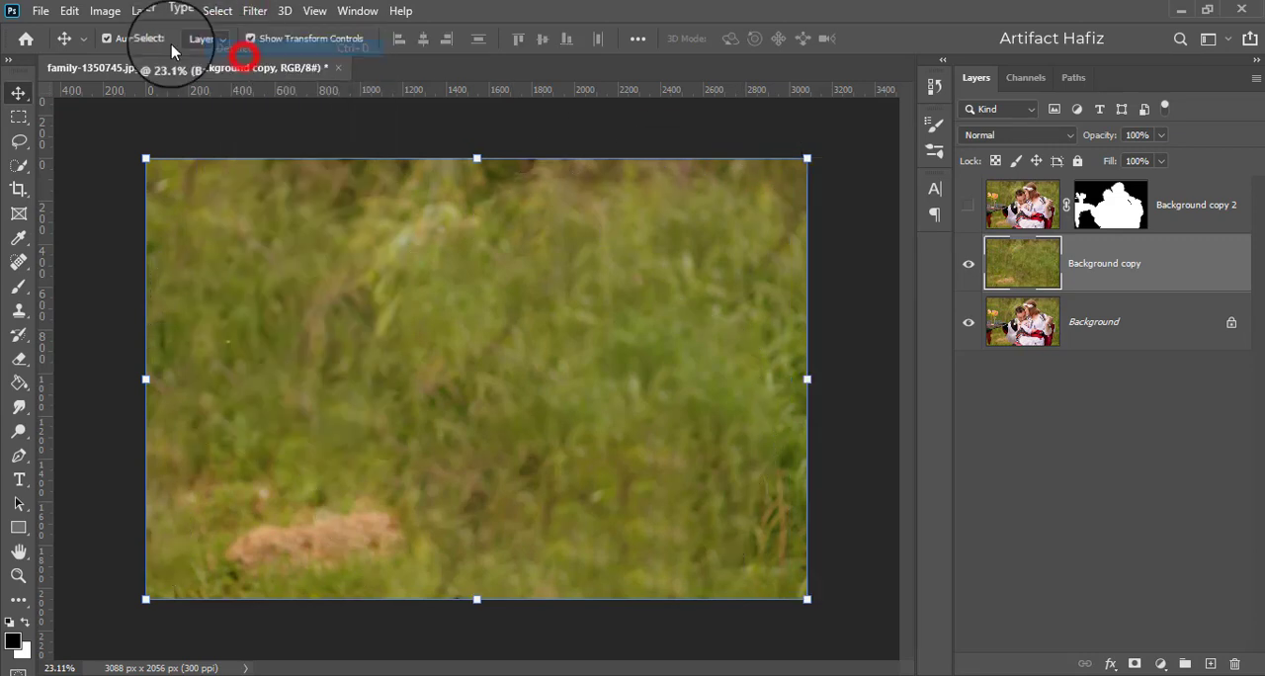
click(17, 262)
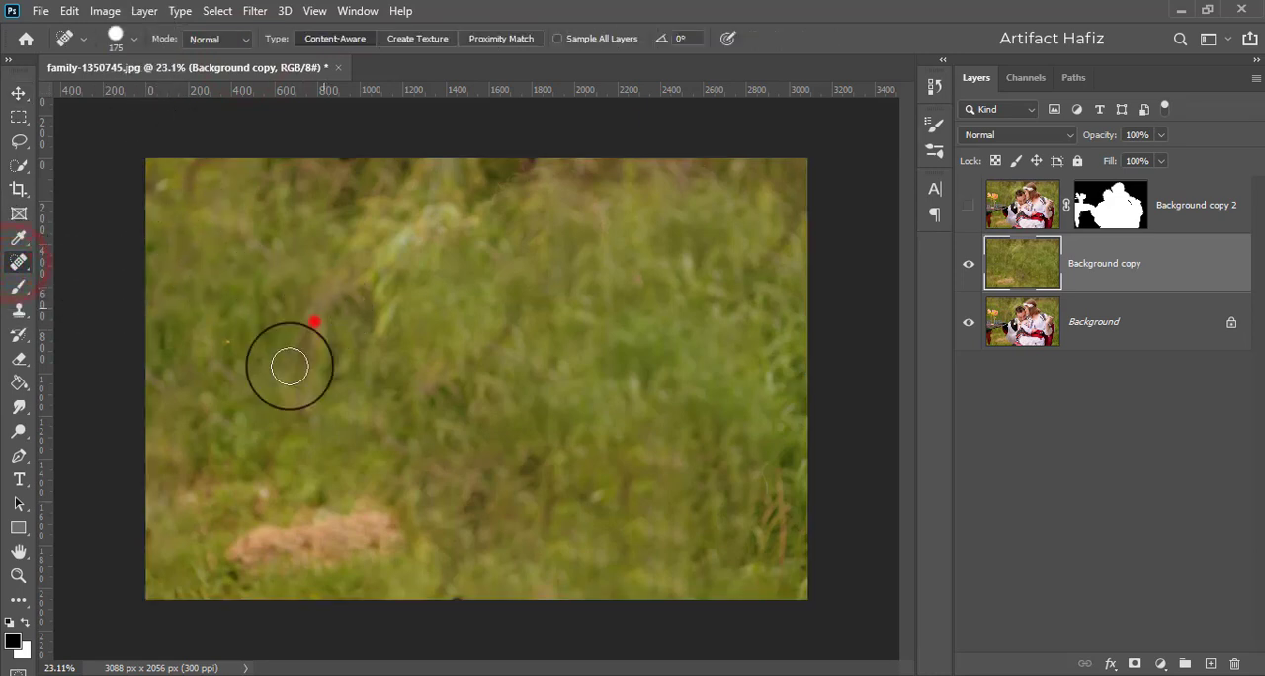
drag(316, 315, 285, 477)
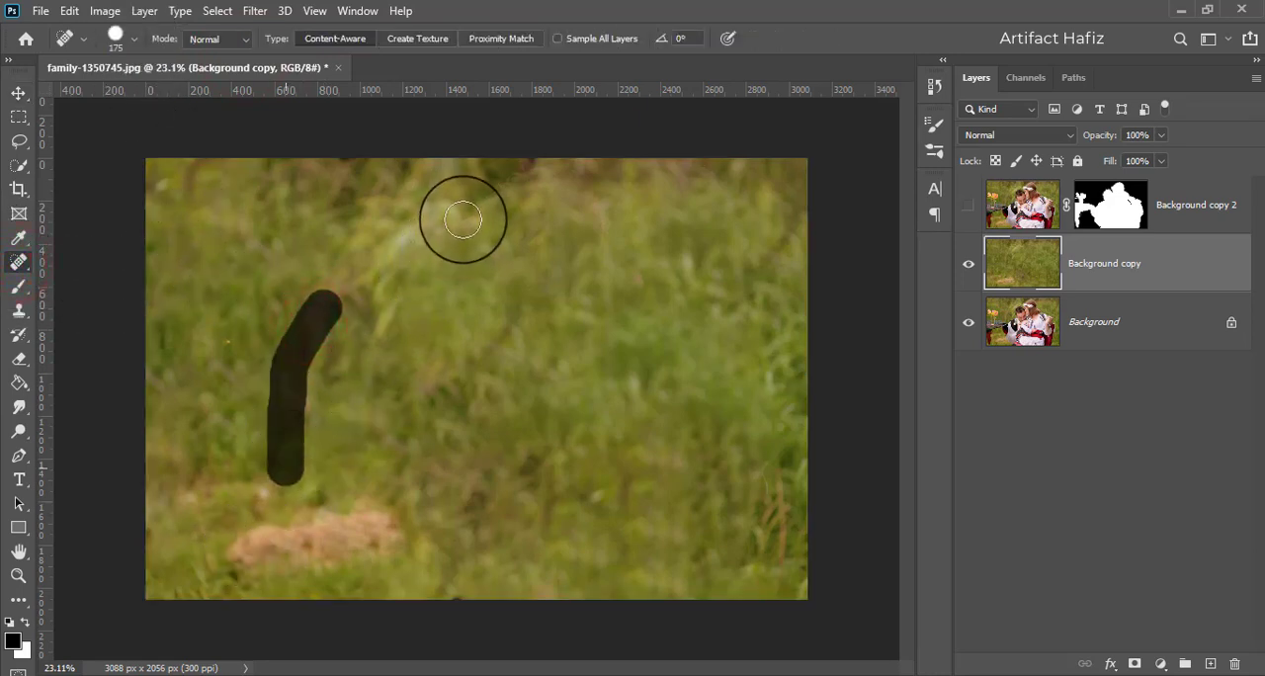
mouse_move(481, 205)
mouse_down()
mouse_move(534, 184)
mouse_move(623, 239)
mouse_up()
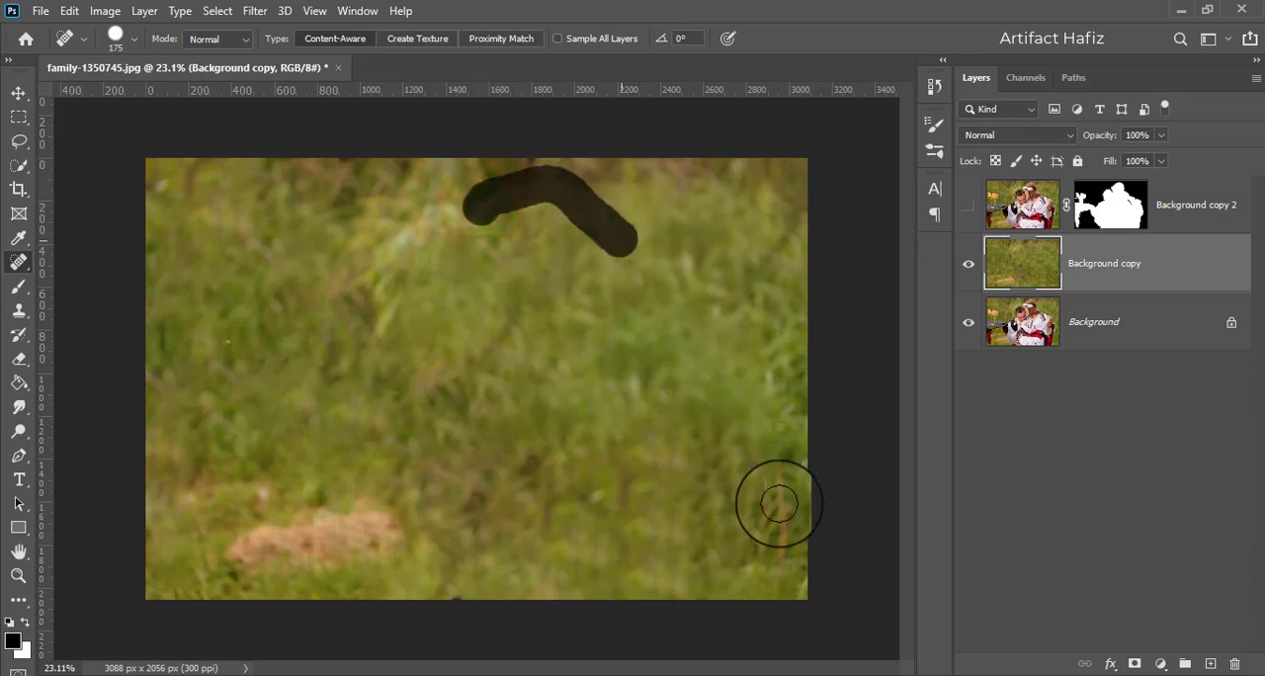
drag(779, 480, 781, 537)
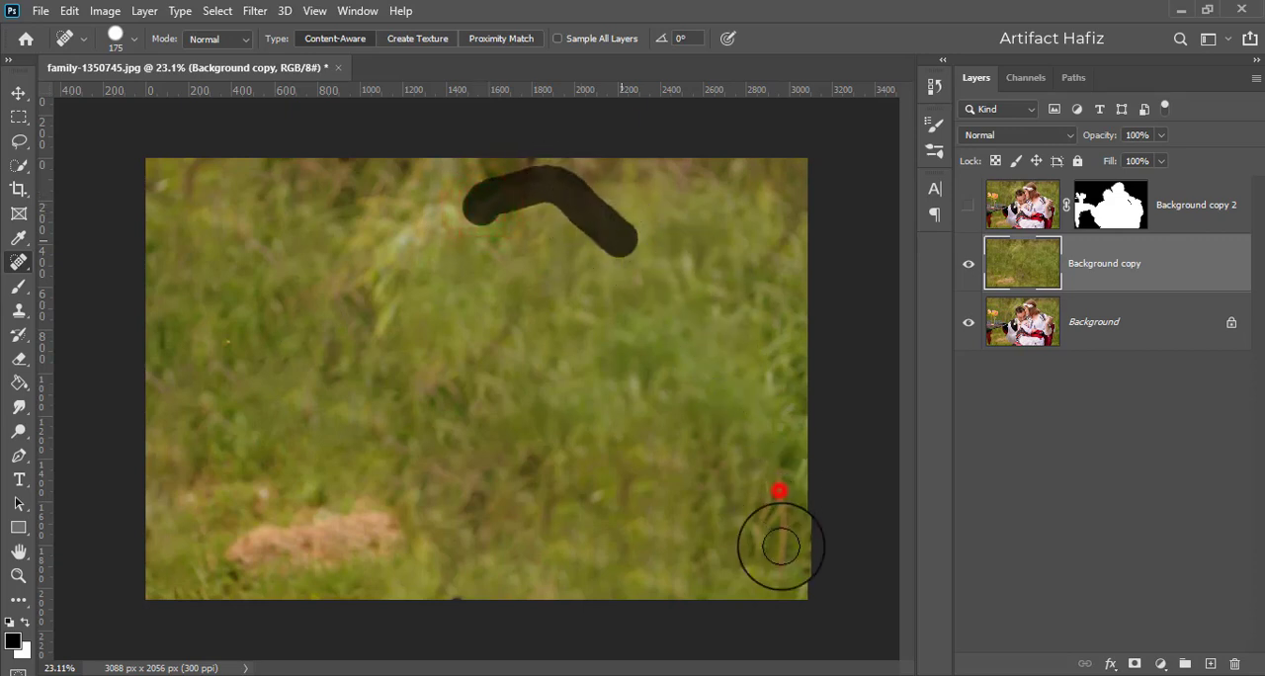
click(18, 94)
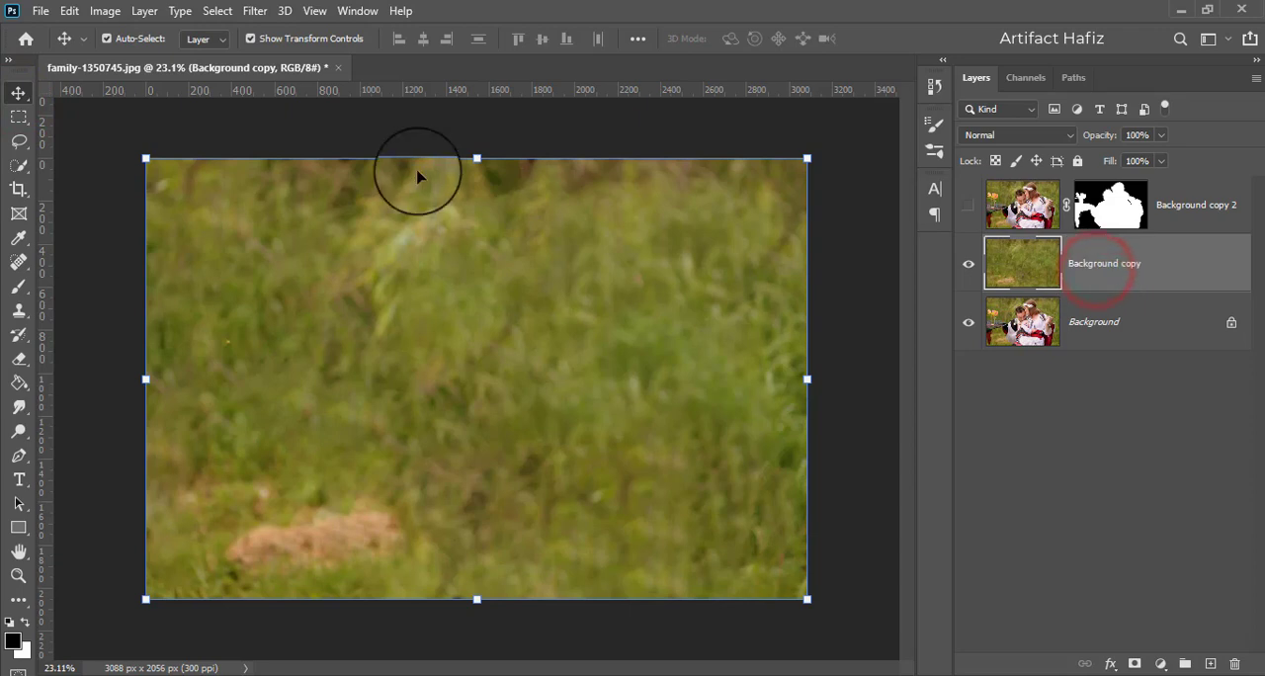
- Convert the Background copy layer for smart filters, accepting its conversion into a smart object
click(252, 11)
click(261, 61)
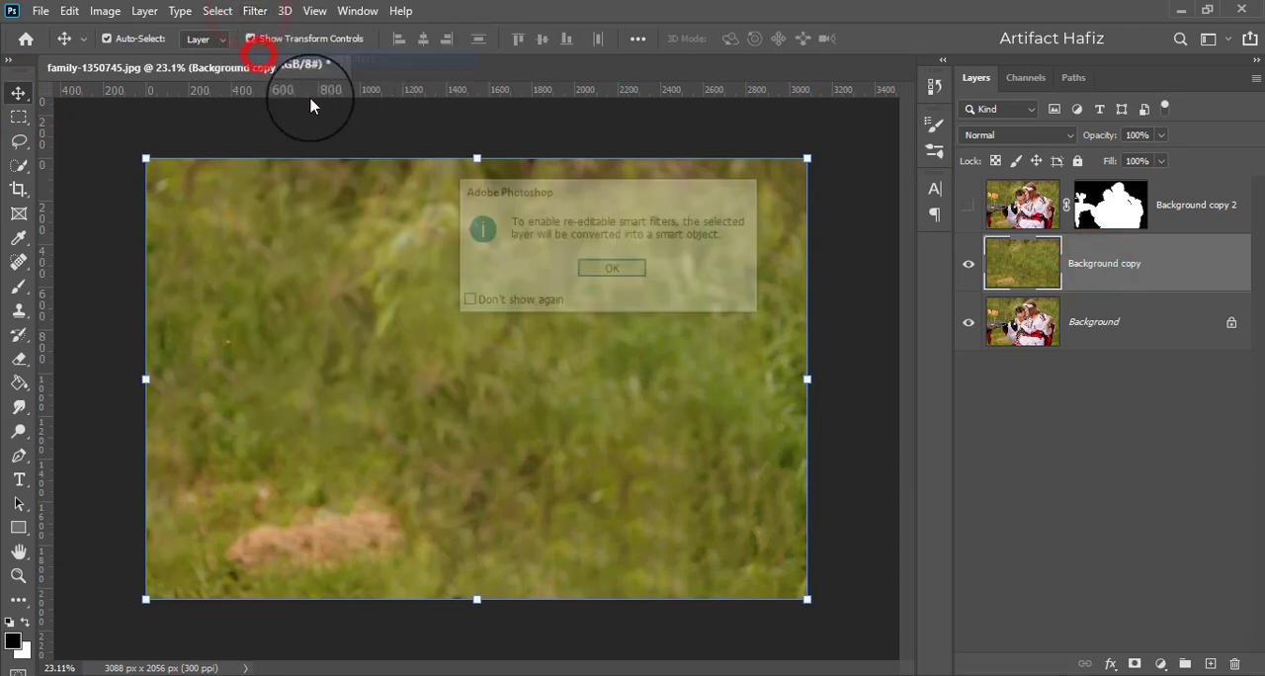
click(492, 305)
click(607, 269)
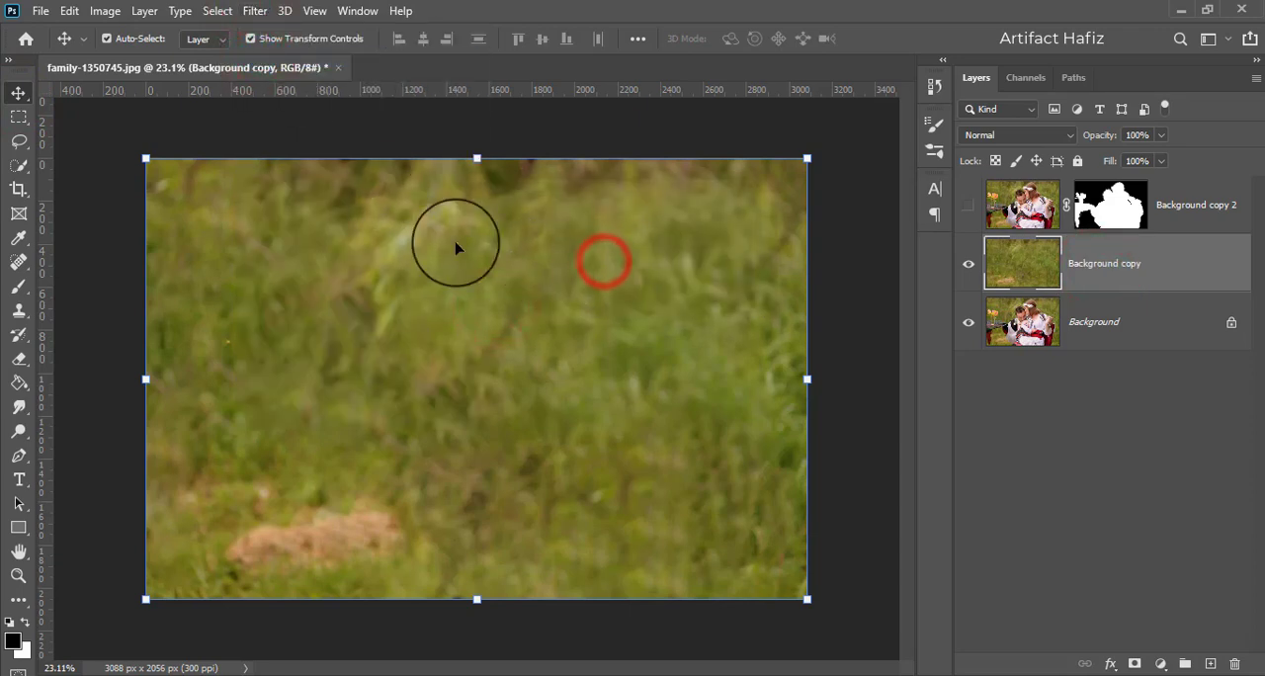
- Darken the Background copy layer with the Camera Raw Filter by setting Exposure to -0.50
click(254, 11)
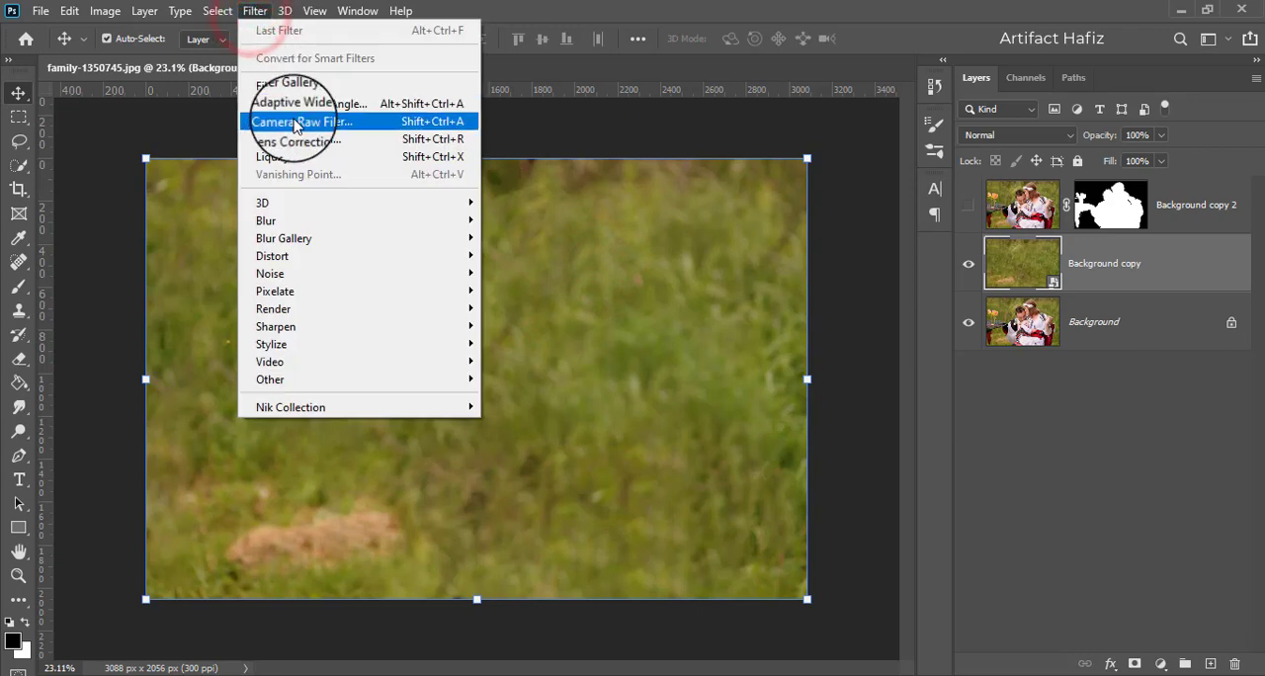
click(289, 121)
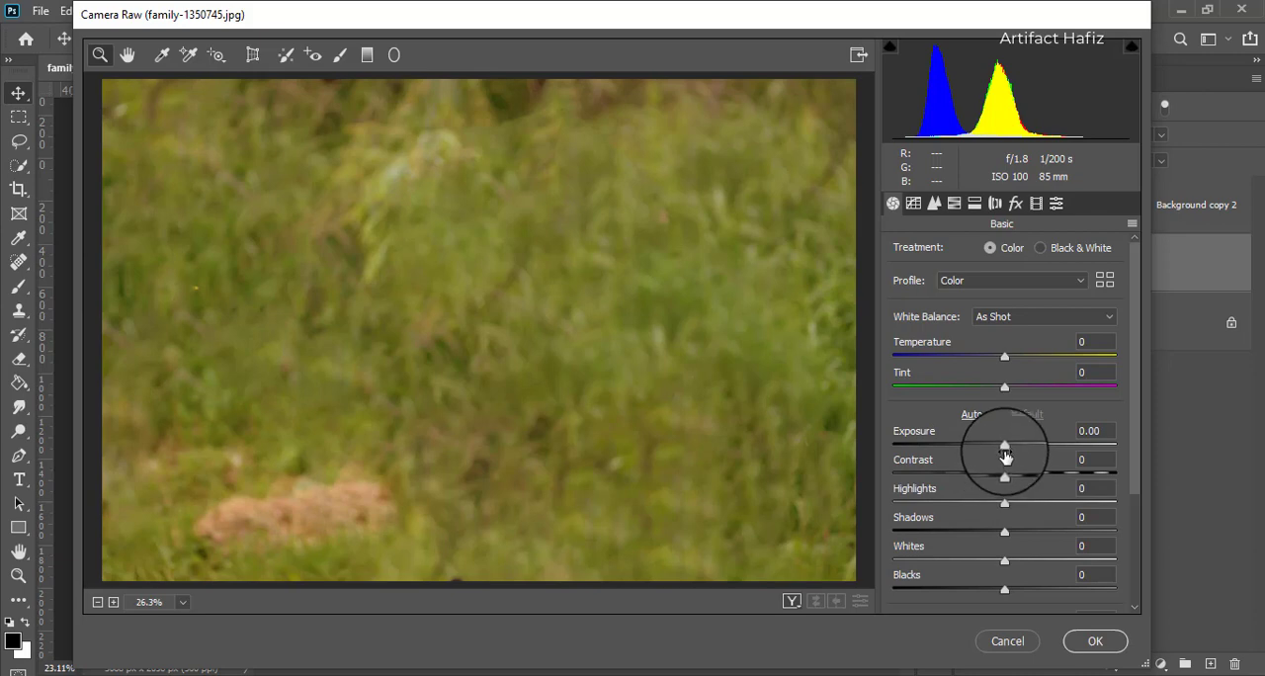
drag(1005, 448, 994, 450)
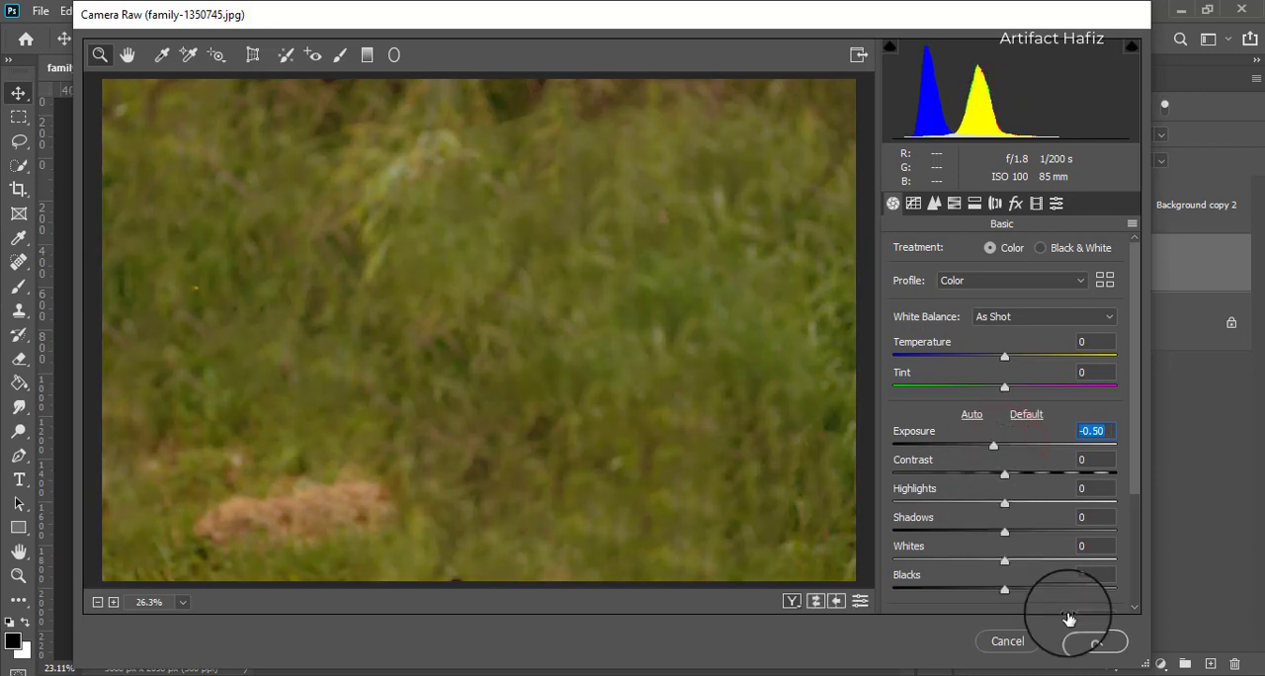
click(1085, 639)
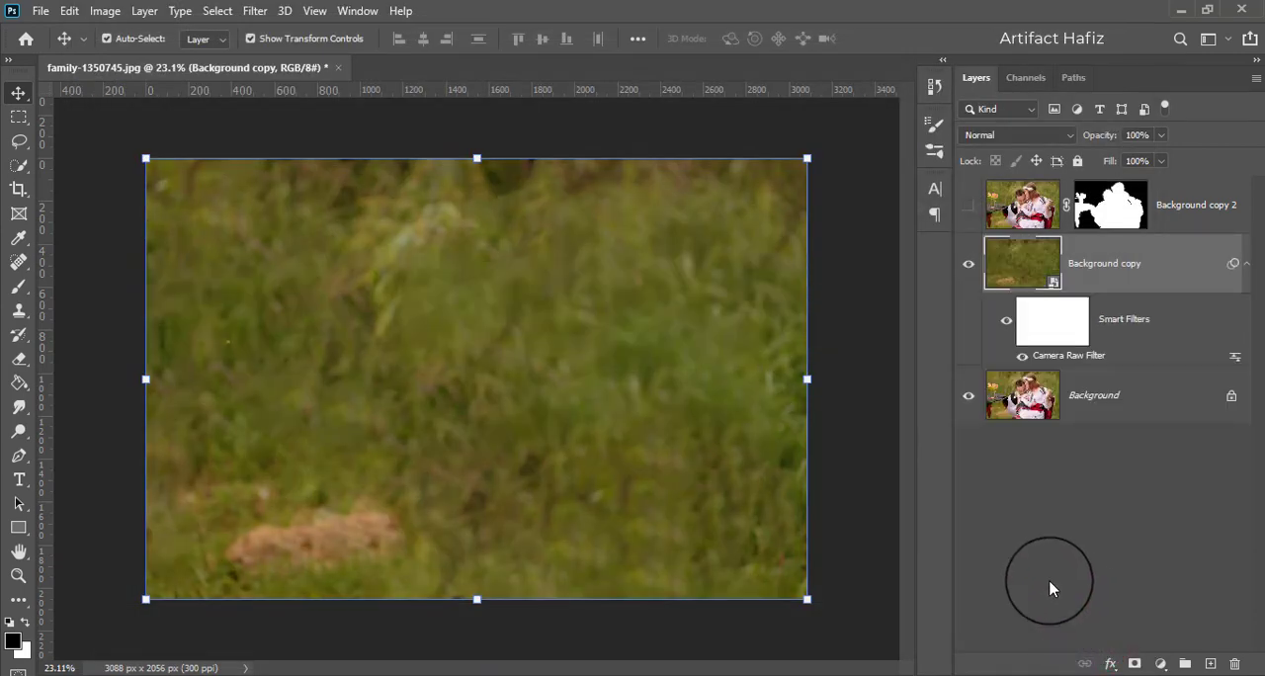
- Show Background copy 2 and start a Tilt-Shift blur on Background copy with Blur set to 109 px
click(969, 205)
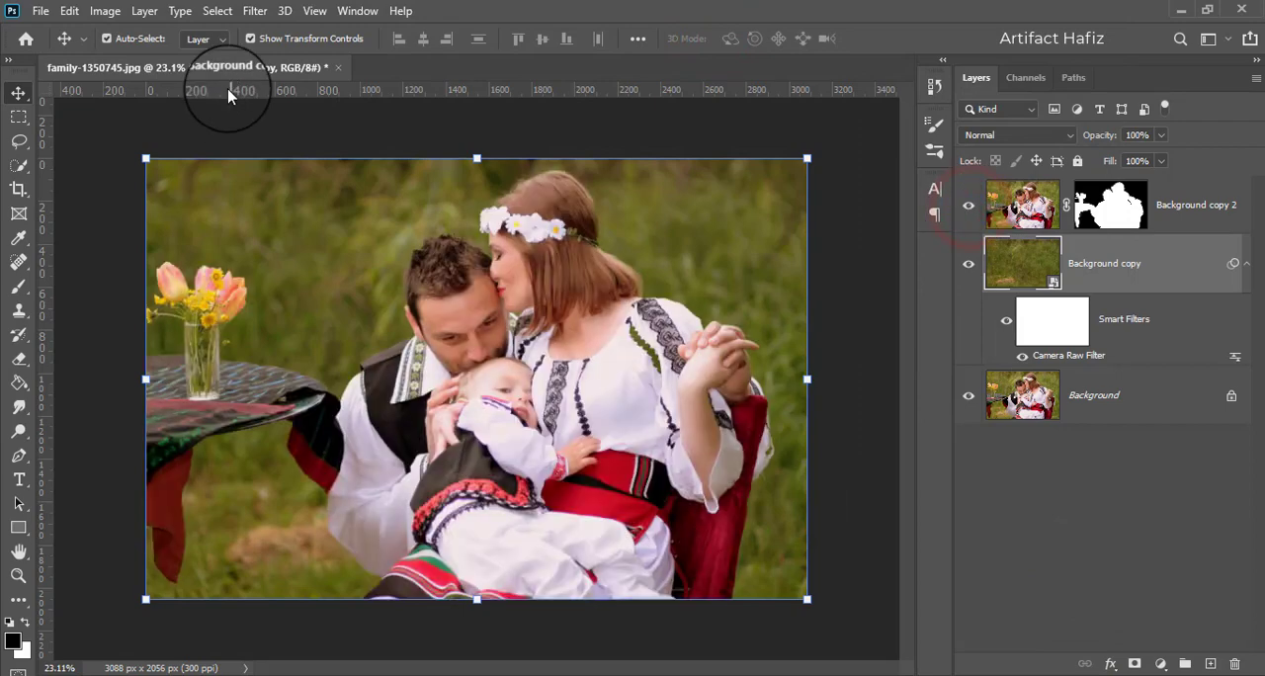
click(255, 11)
click(288, 238)
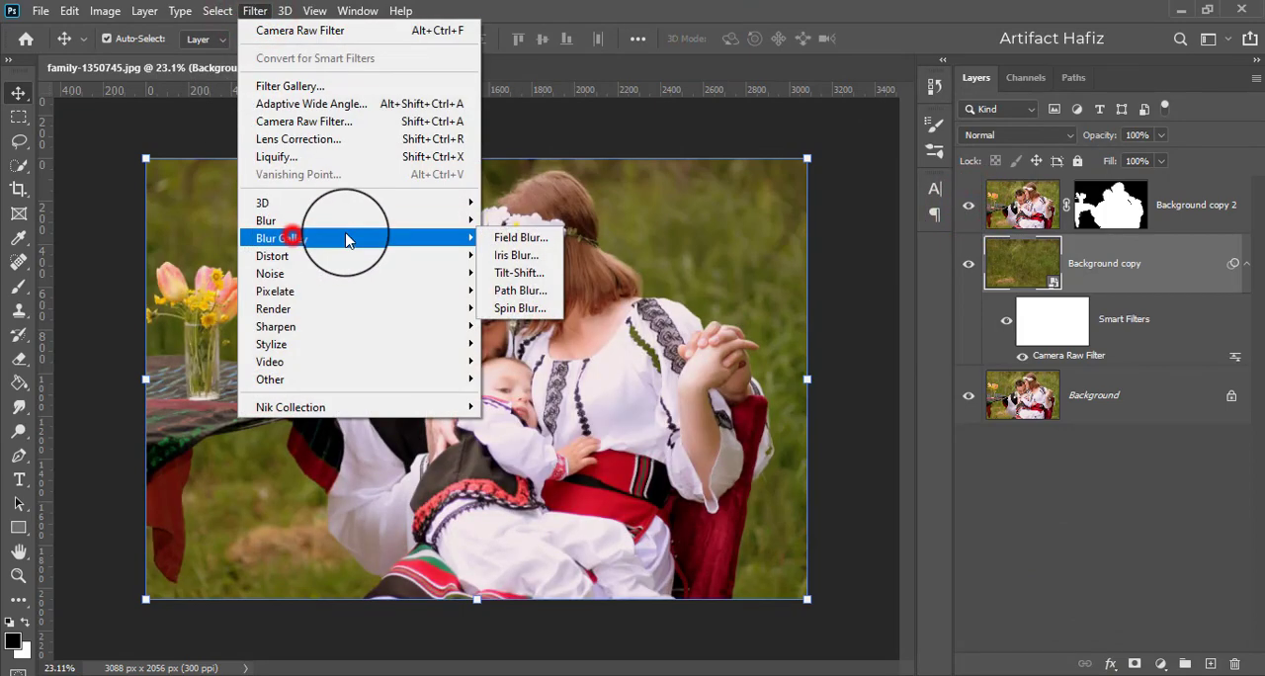
click(519, 275)
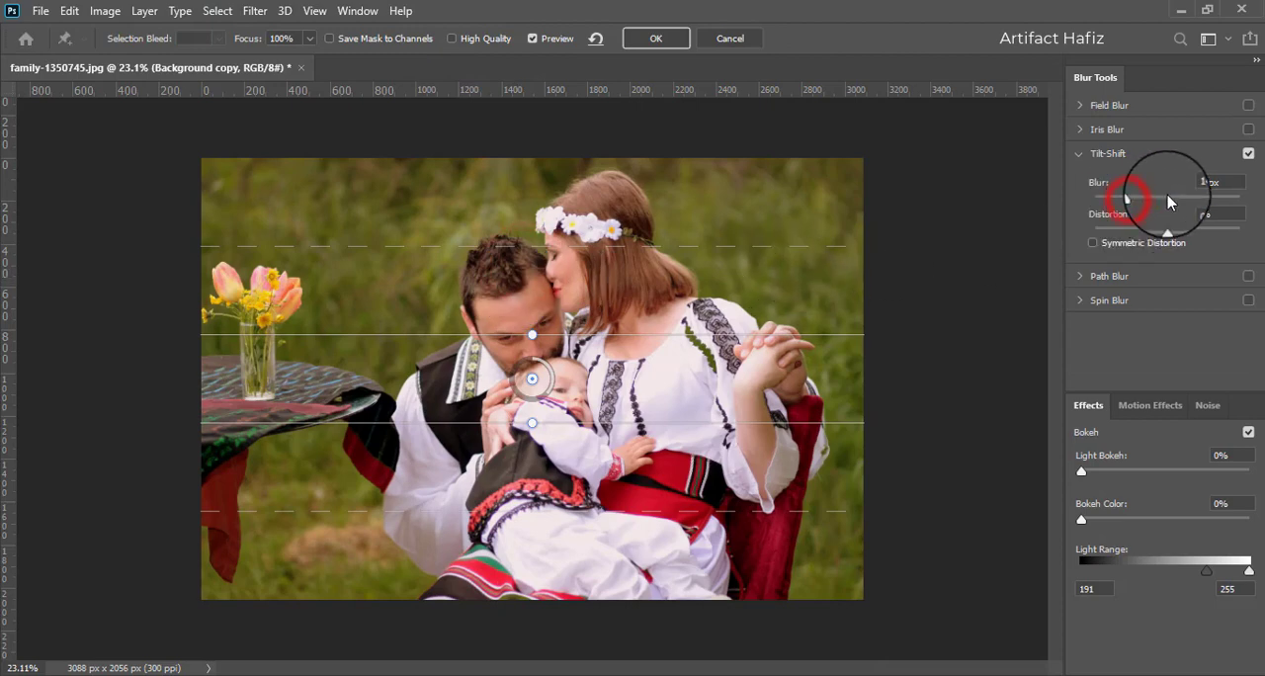
drag(1127, 198, 1169, 202)
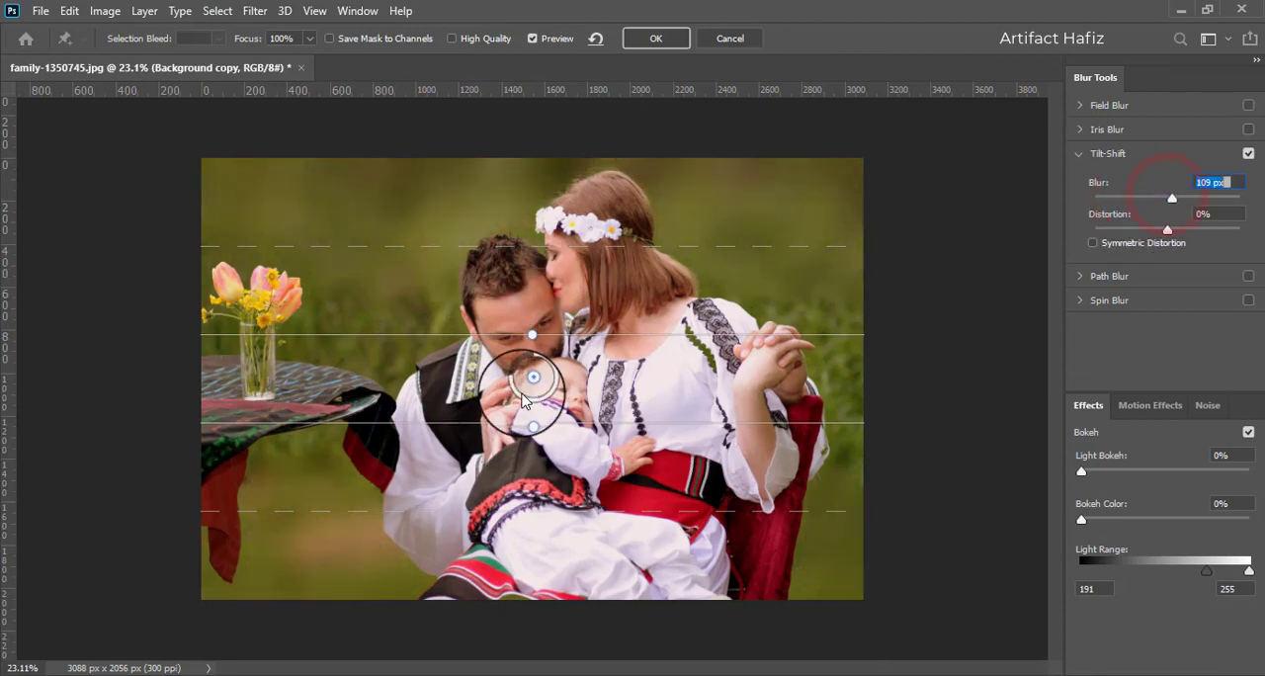
- Move the Tilt-Shift focus band down to the photo's lower edge, apply it, and compare the background with Background copy 2 hidden
drag(531, 379, 527, 526)
drag(522, 587, 514, 662)
mouse_move(529, 525)
mouse_down()
mouse_move(535, 439)
mouse_move(536, 503)
mouse_up()
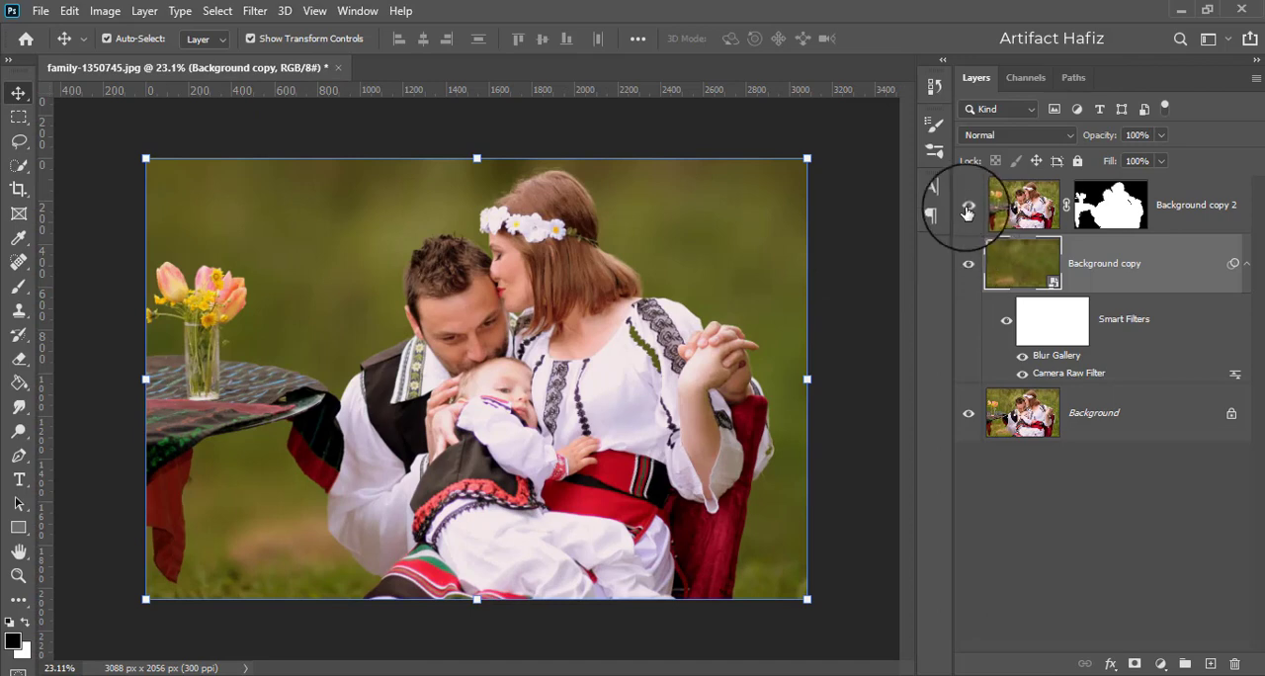
click(967, 209)
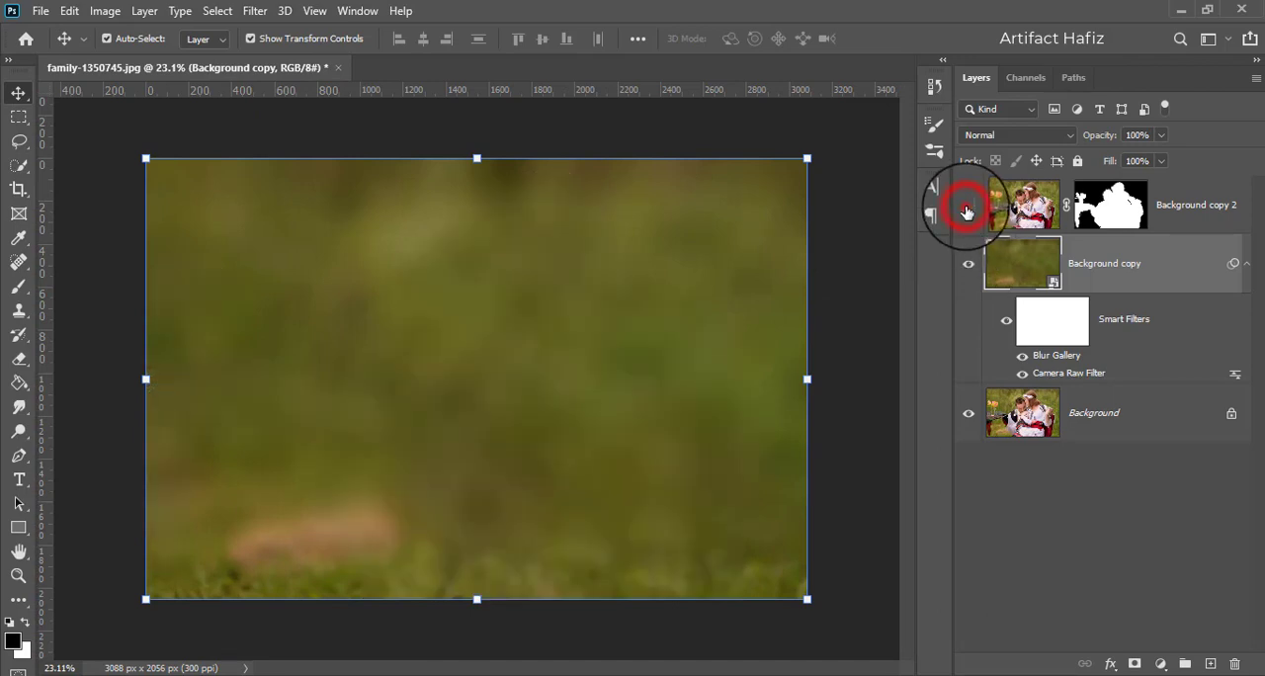
click(967, 209)
- Add a Color Balance adjustment above Background copy 2 with Midtones at Cyan-Red +5, Magenta-Green +8 and Yellow-Blue +12
click(1193, 207)
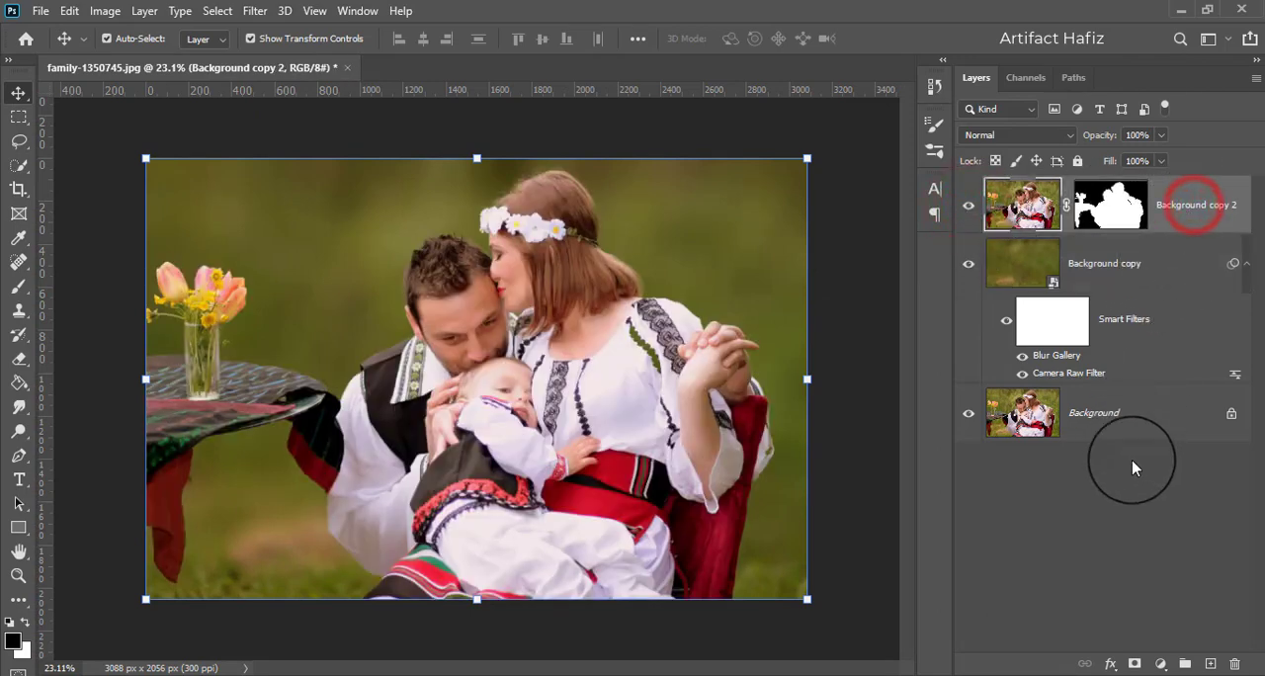
click(1163, 664)
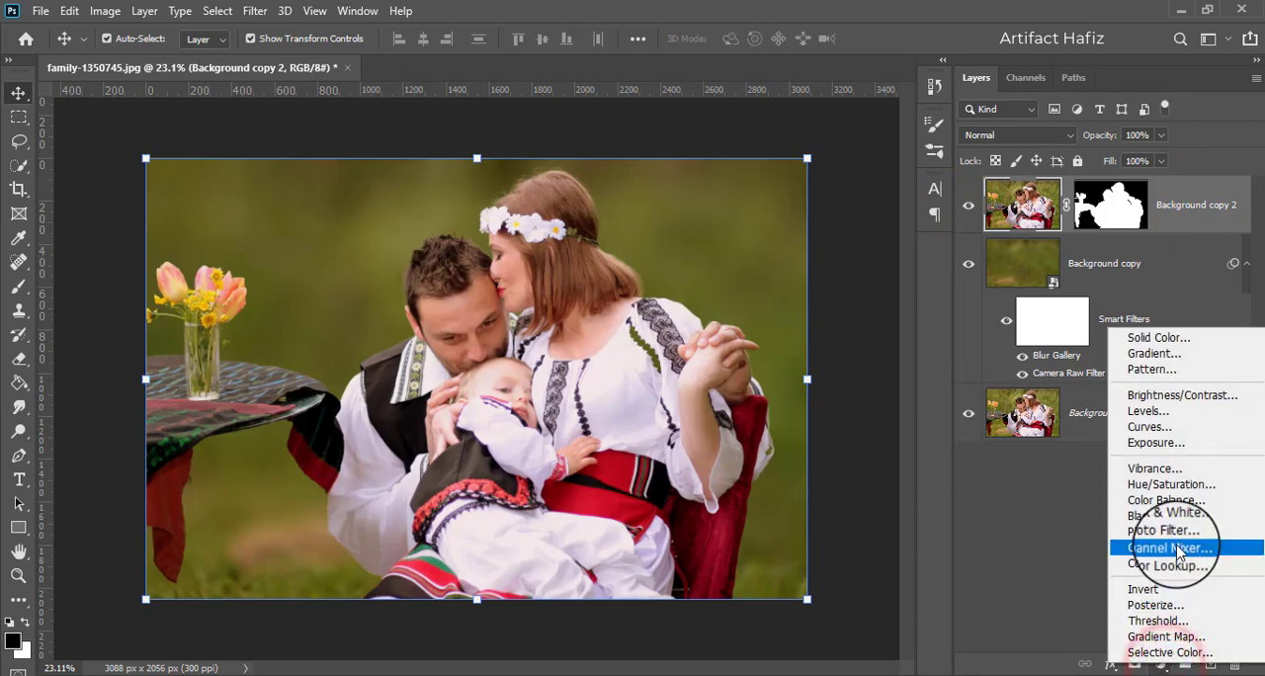
click(1181, 502)
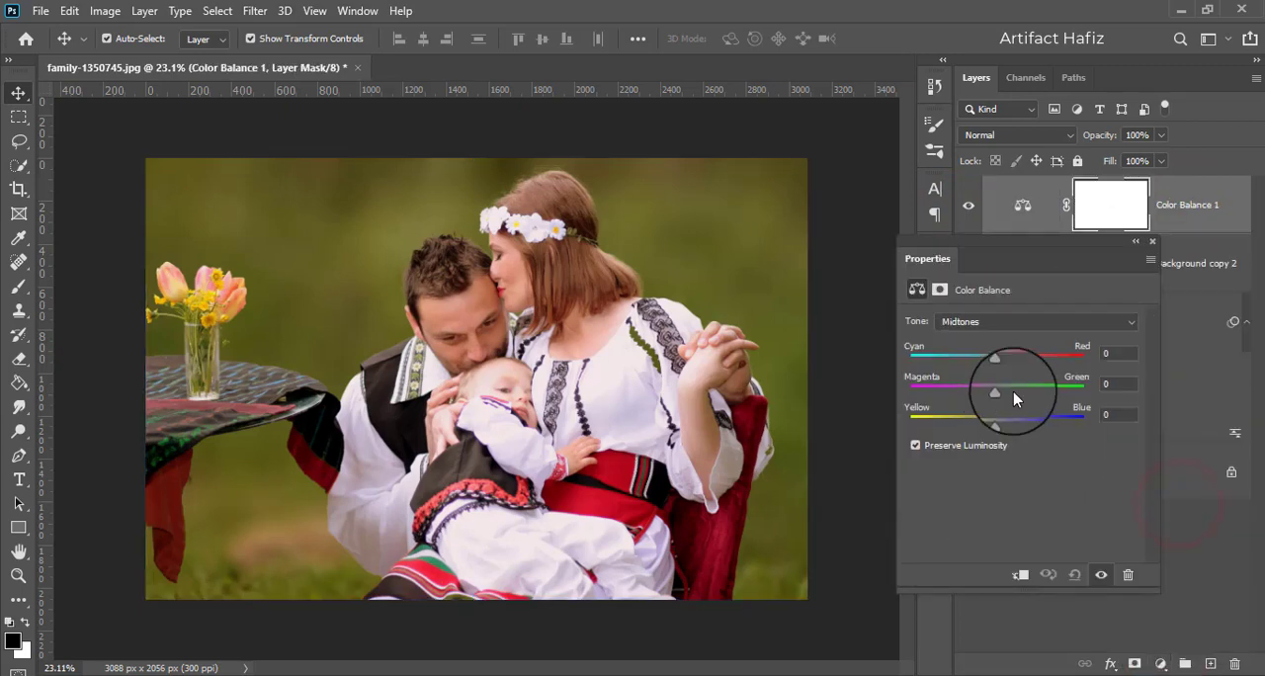
drag(998, 365, 1002, 368)
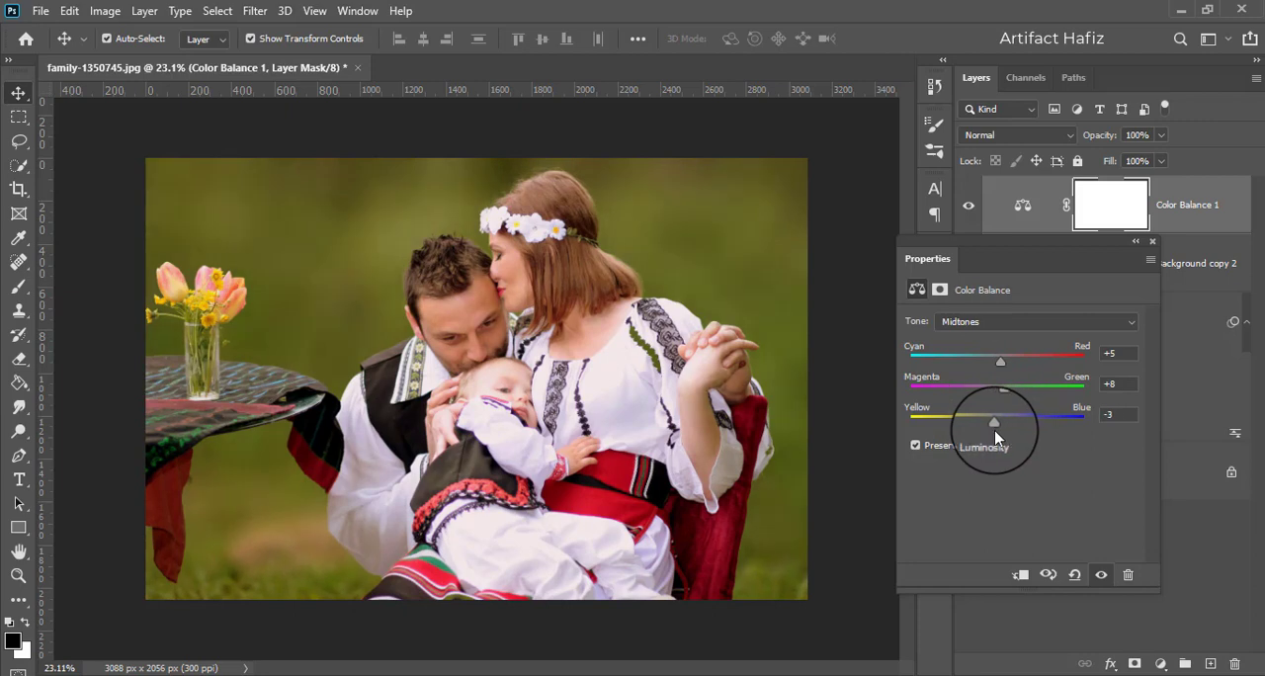
drag(1010, 429, 1008, 429)
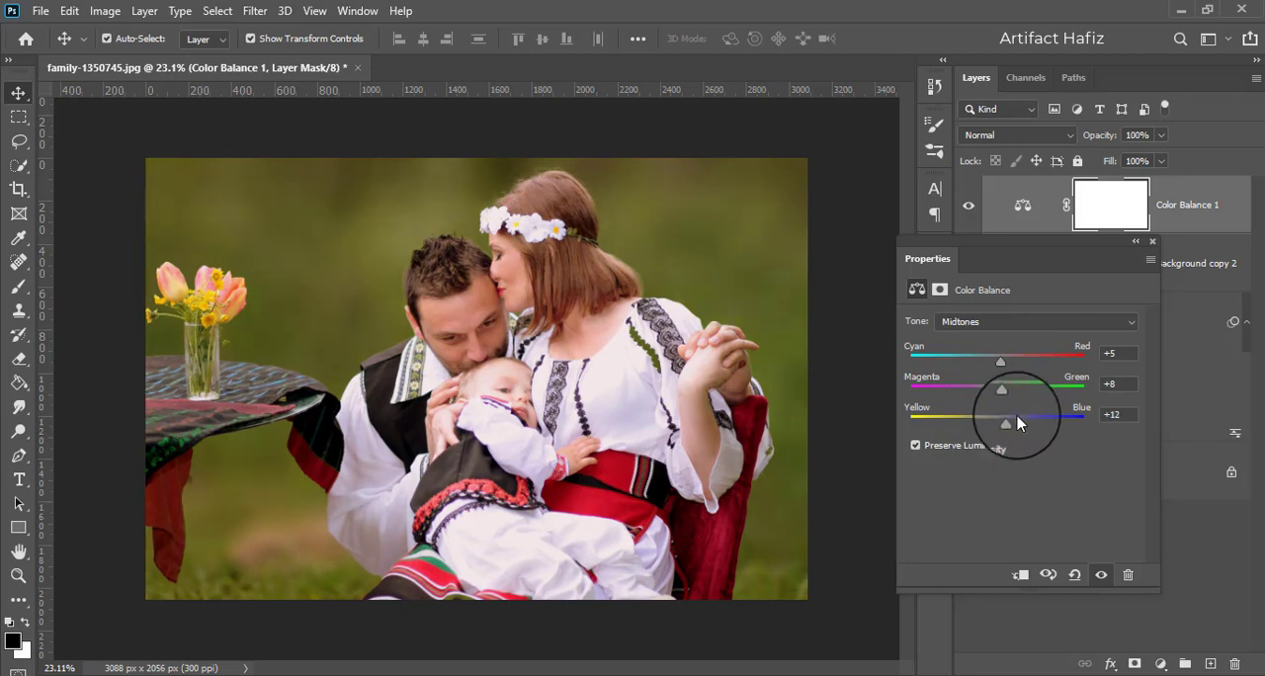
- Set the Color Balance Shadows to Cyan-Red -18 and Yellow-Blue +6
click(1008, 322)
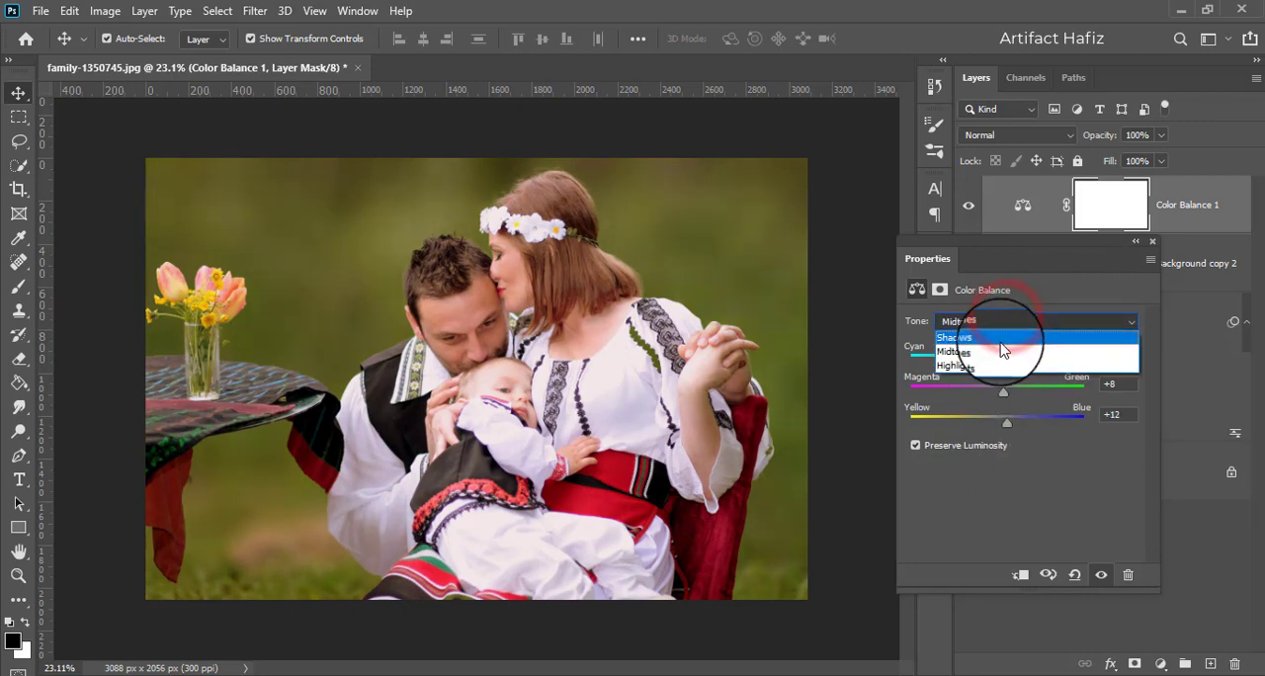
click(1003, 338)
mouse_move(1000, 367)
mouse_down()
mouse_move(978, 362)
mouse_move(1003, 366)
mouse_up()
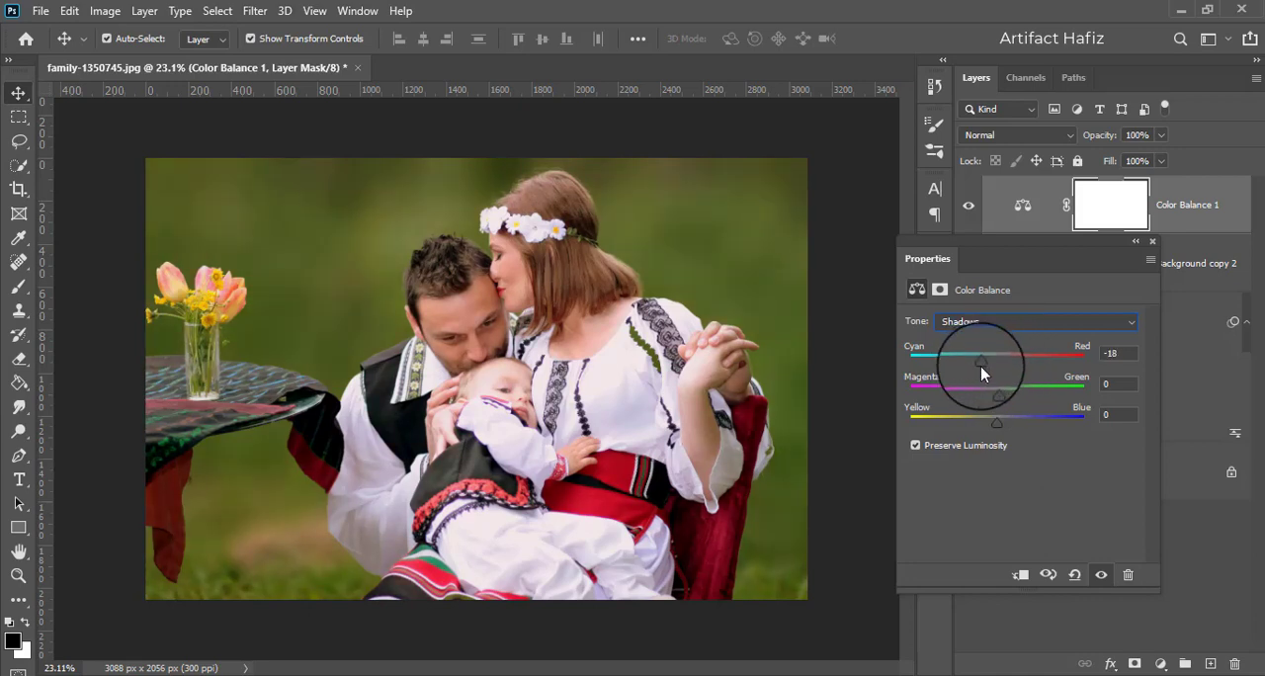
click(995, 424)
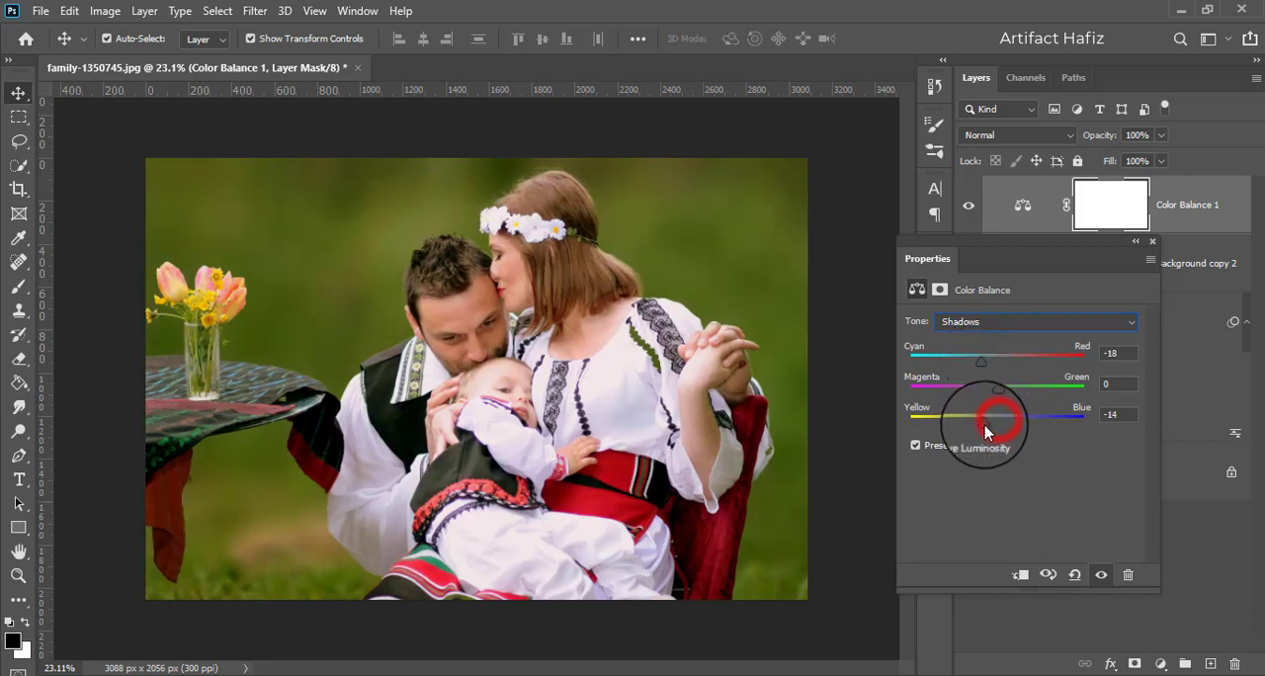
drag(998, 429, 1005, 429)
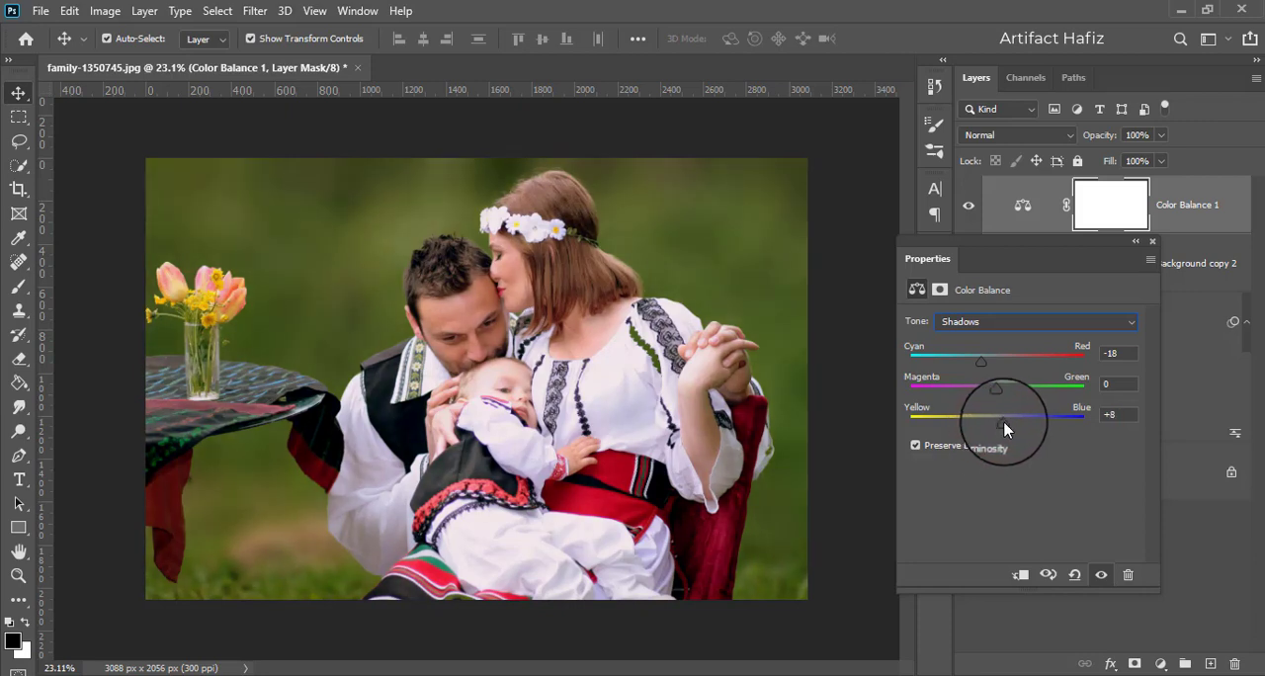
- Set the Color Balance Highlights to Magenta-Green -5, close its properties and compare the image with the adjustment hidden and shown
click(995, 322)
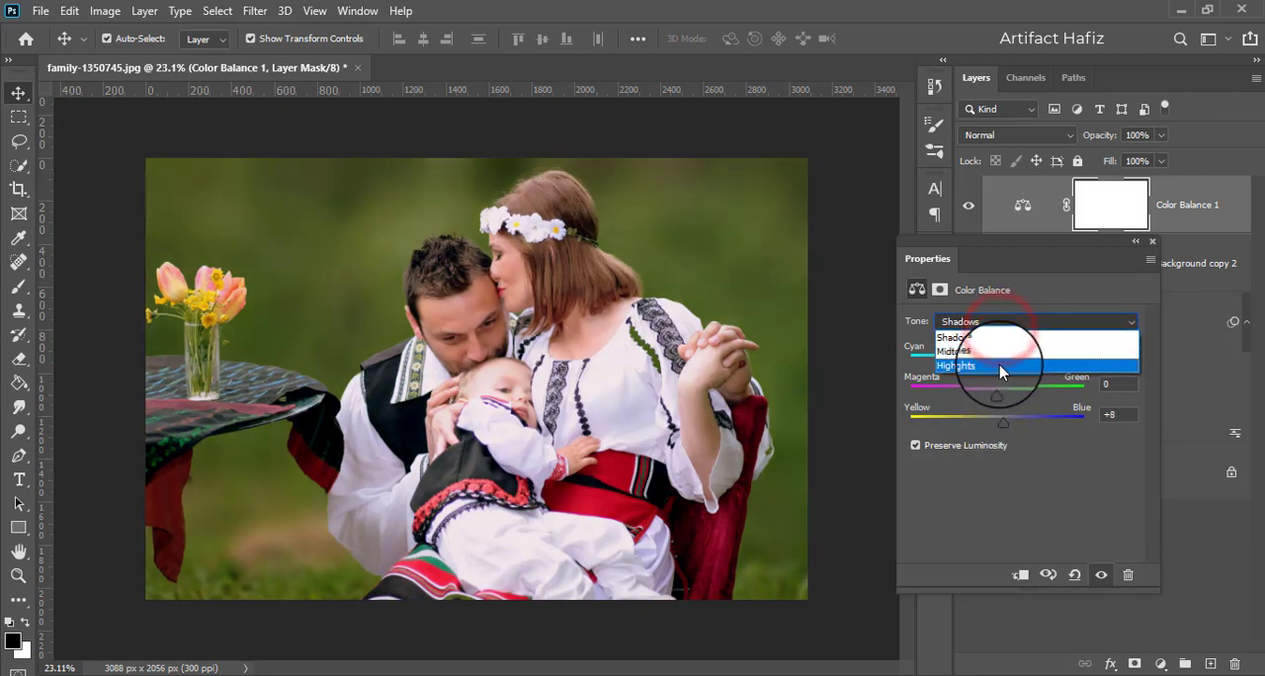
click(999, 365)
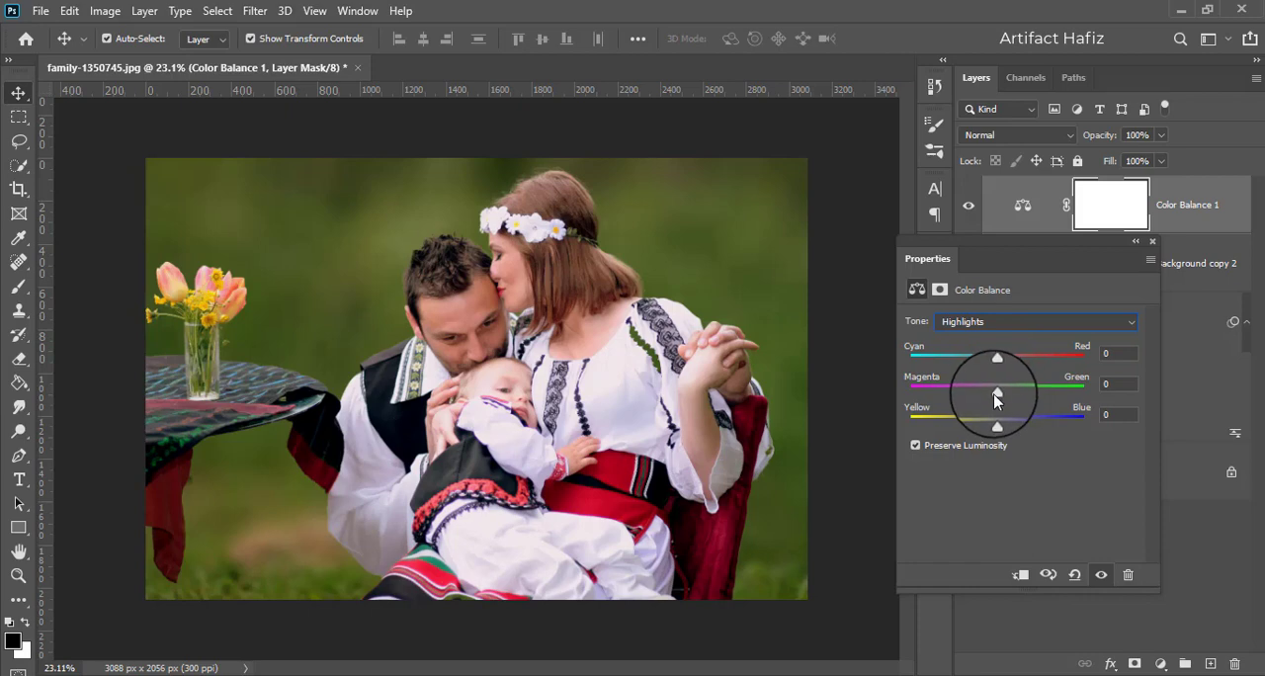
drag(1000, 396, 994, 398)
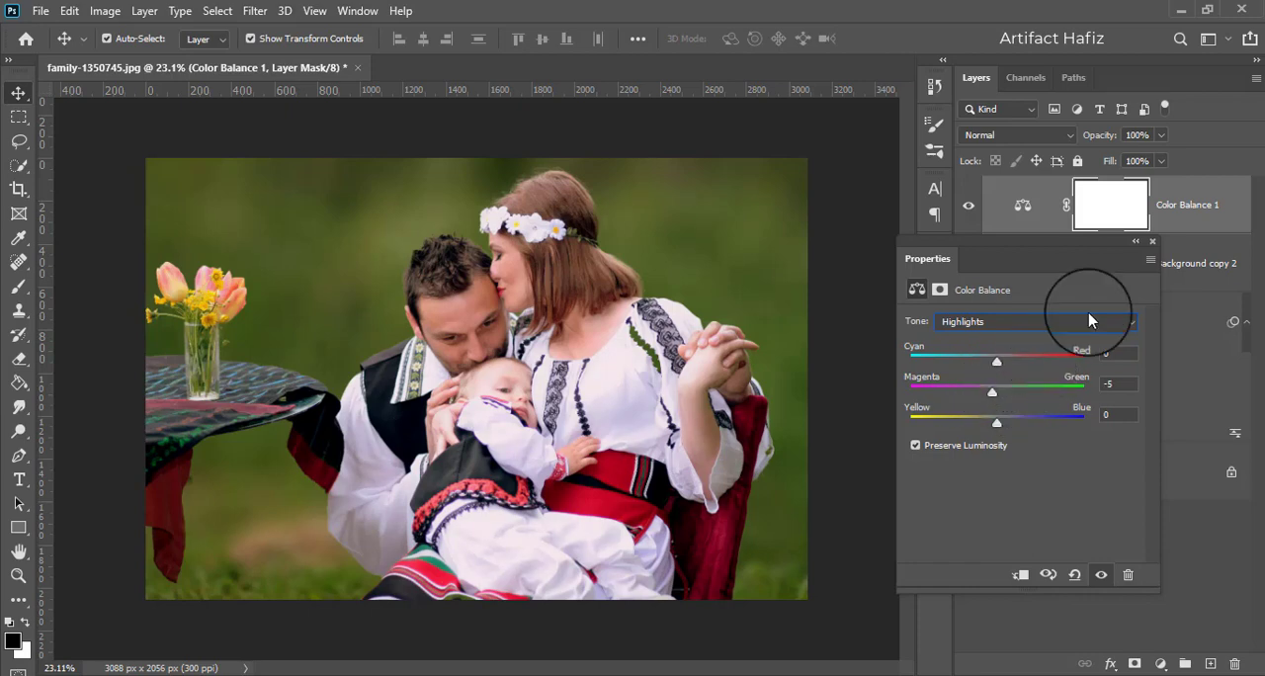
click(1151, 241)
click(971, 207)
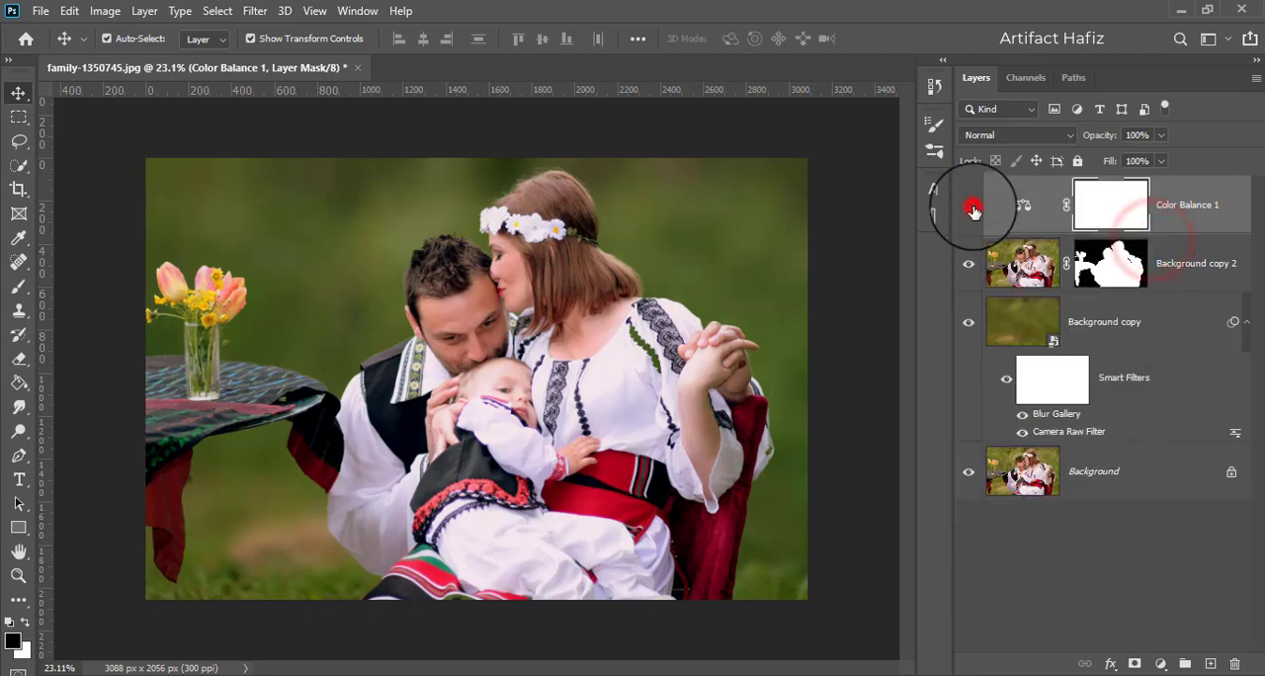
click(969, 206)
- Add a Color Lookup adjustment above Color Balance 1 using the Soft_Warming.look 3D LUT
click(1200, 205)
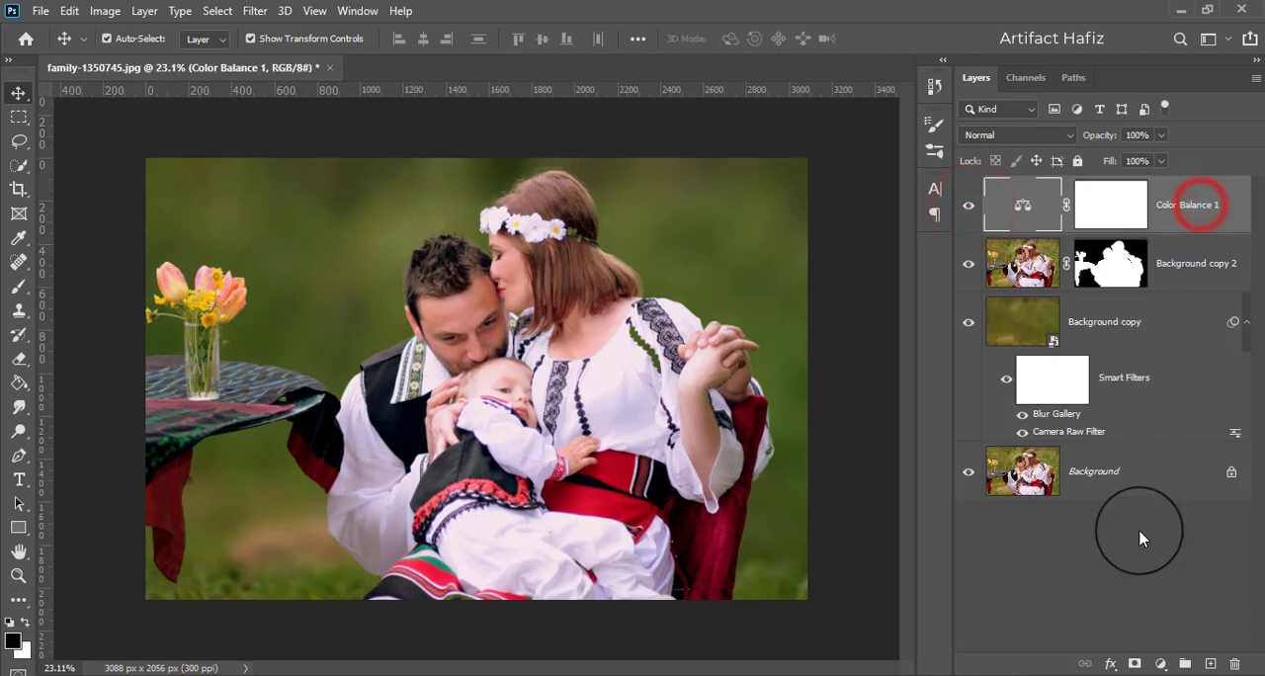
click(1160, 664)
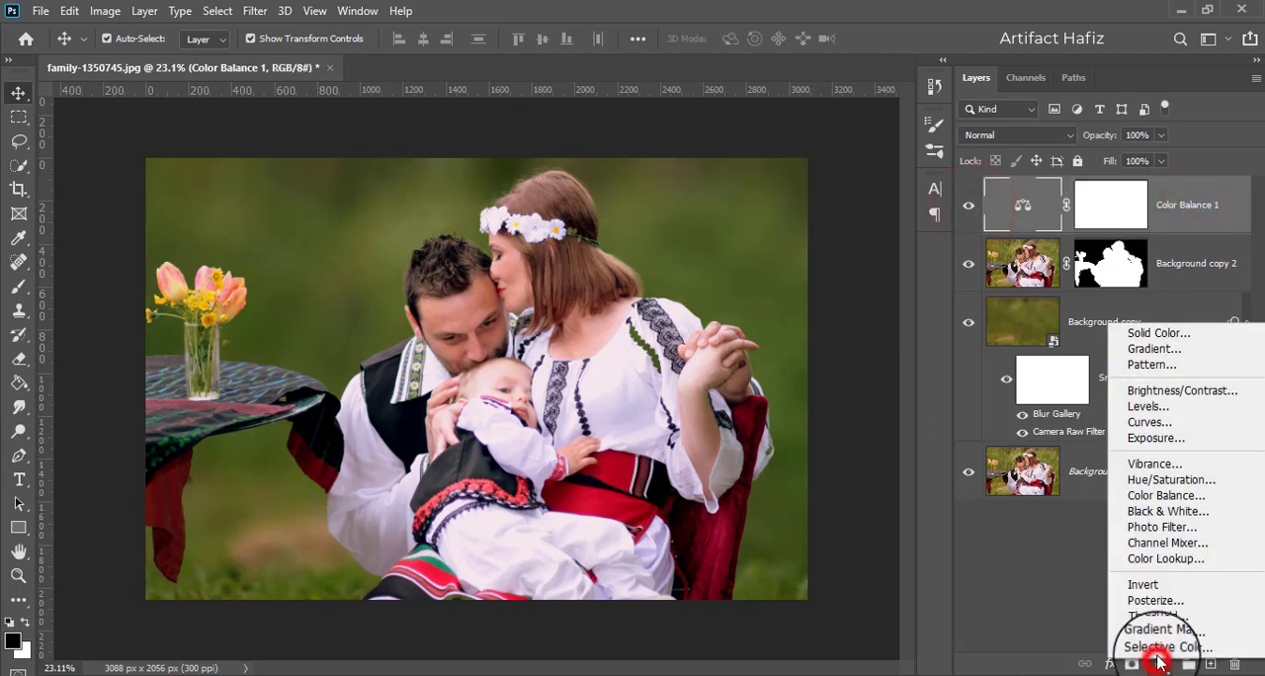
click(1169, 560)
click(1012, 326)
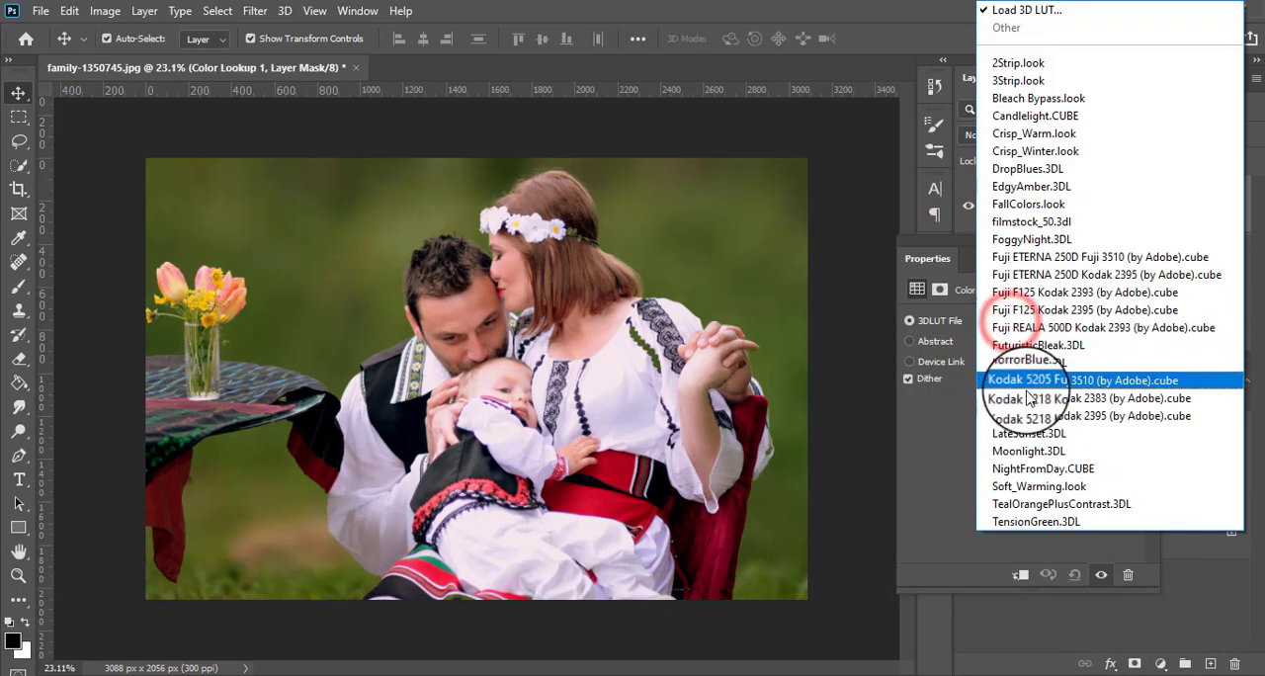
click(1042, 487)
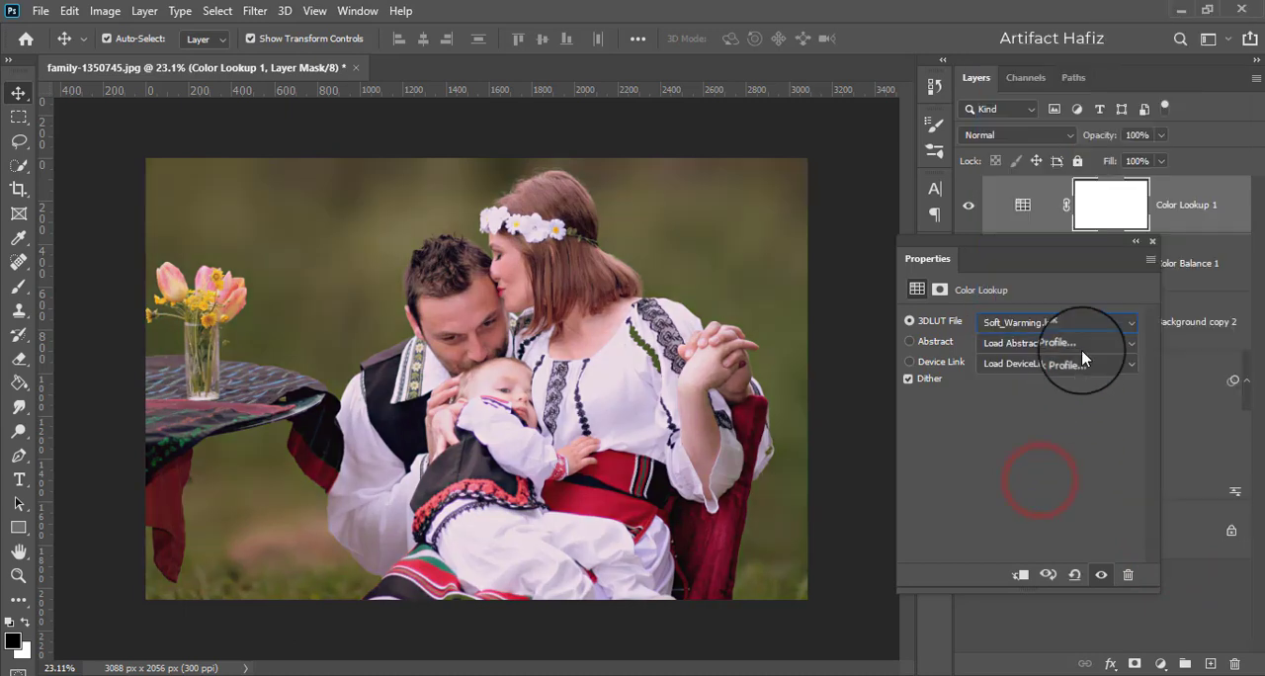
- Close the Color Lookup 1 properties and set that layer's opacity to 16%
click(1153, 245)
click(1169, 226)
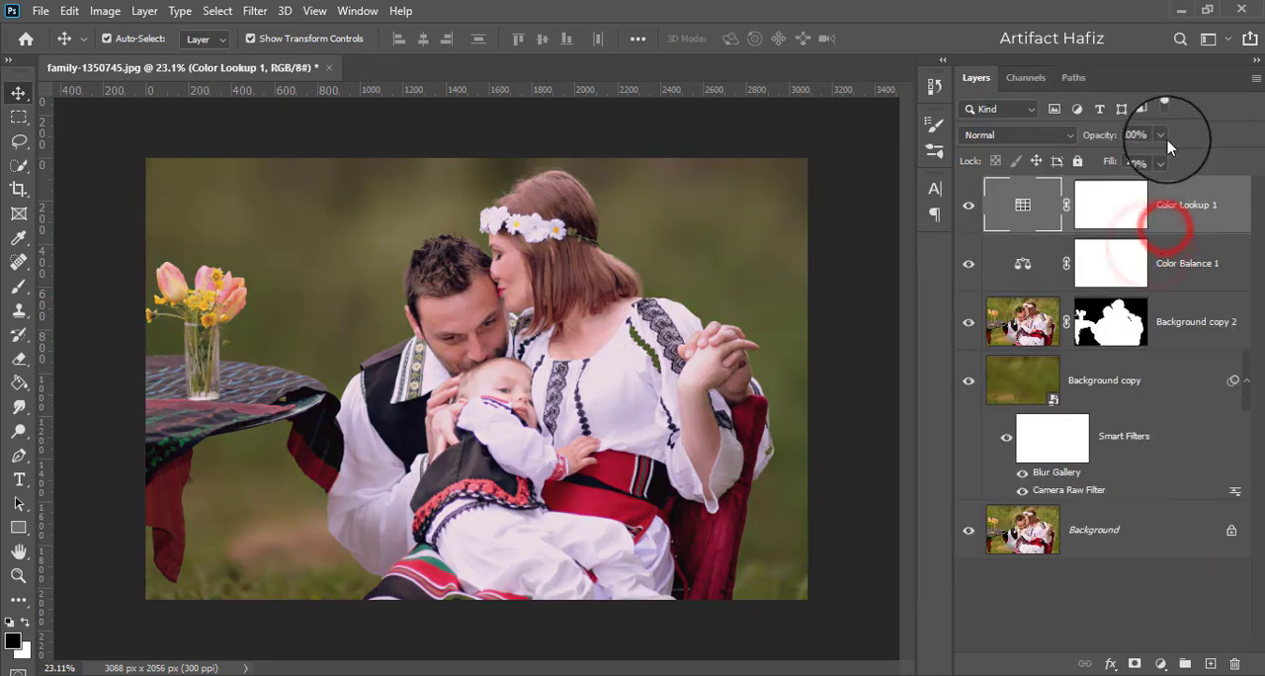
click(1163, 134)
drag(1168, 156, 1090, 170)
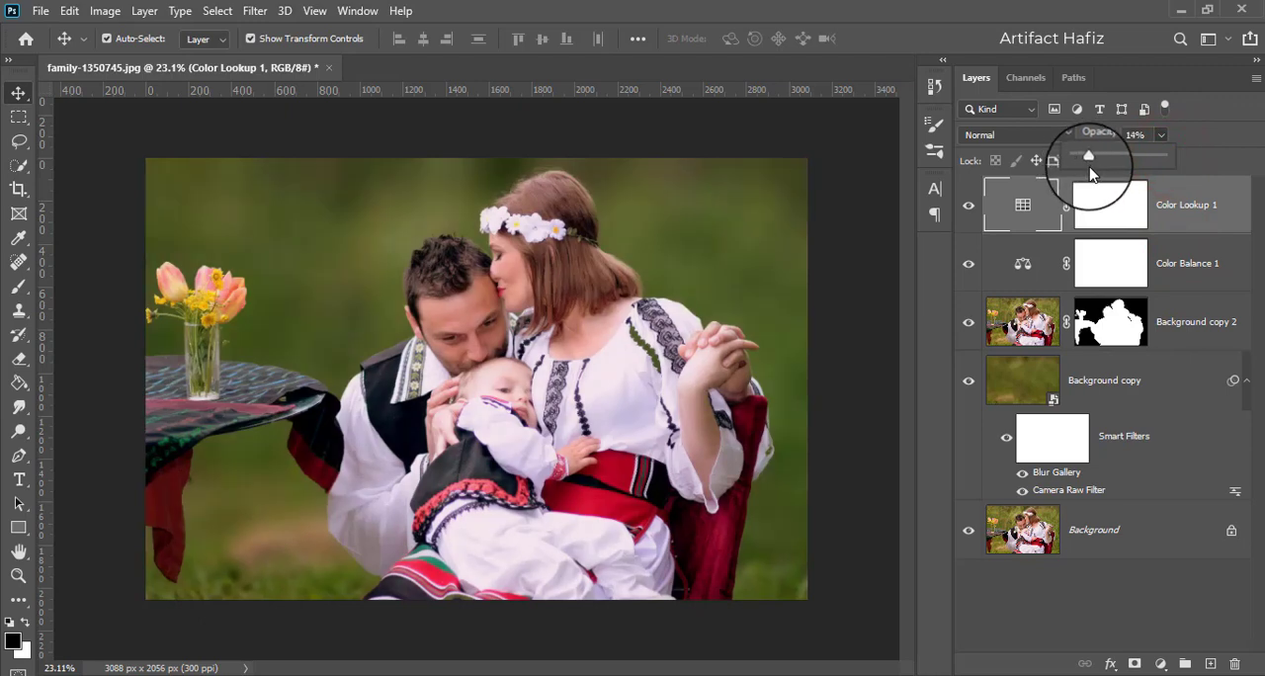
click(1172, 204)
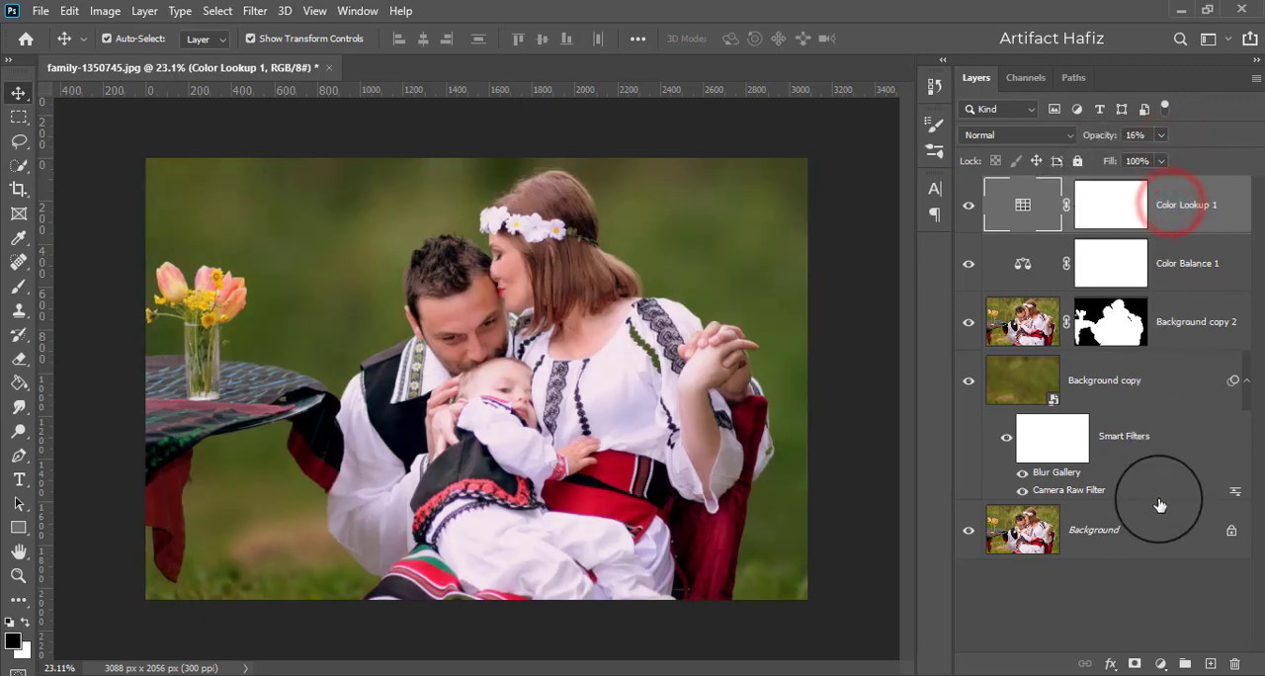
- Add a second Color Lookup adjustment above Color Lookup 1 using the Fuji F125 Kodak 2395 (by Adobe).cube 3D LUT
click(1161, 664)
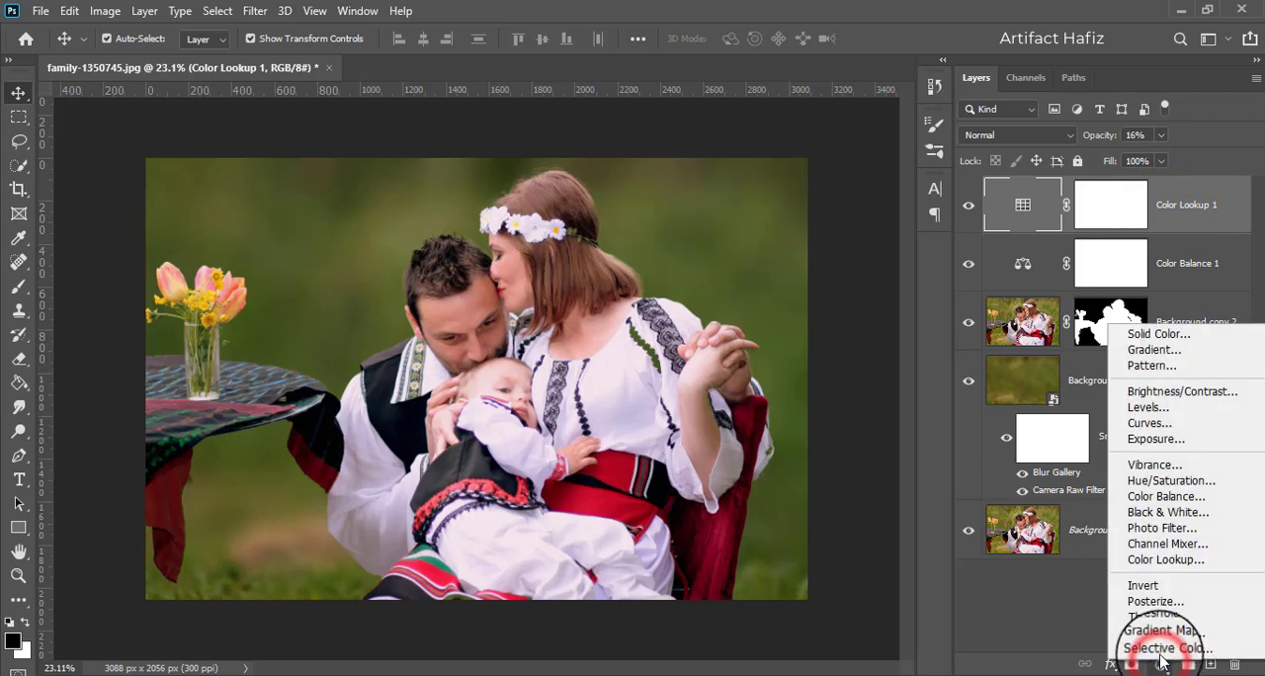
click(1161, 560)
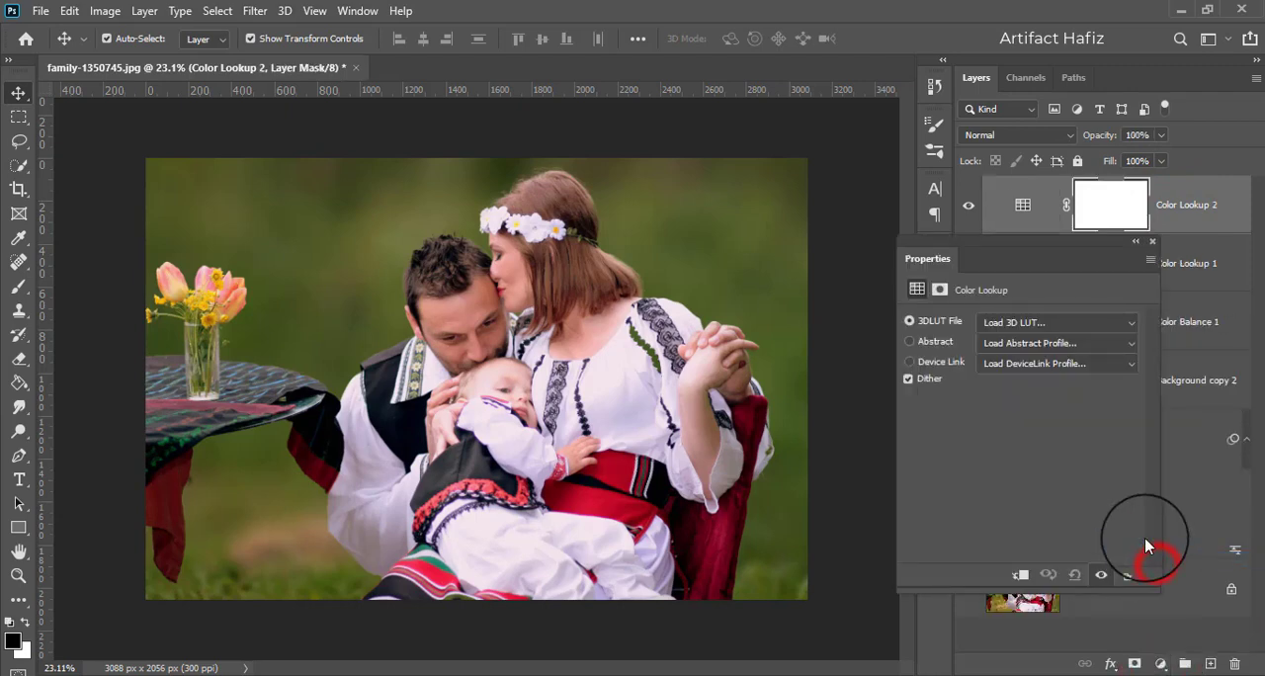
click(1028, 320)
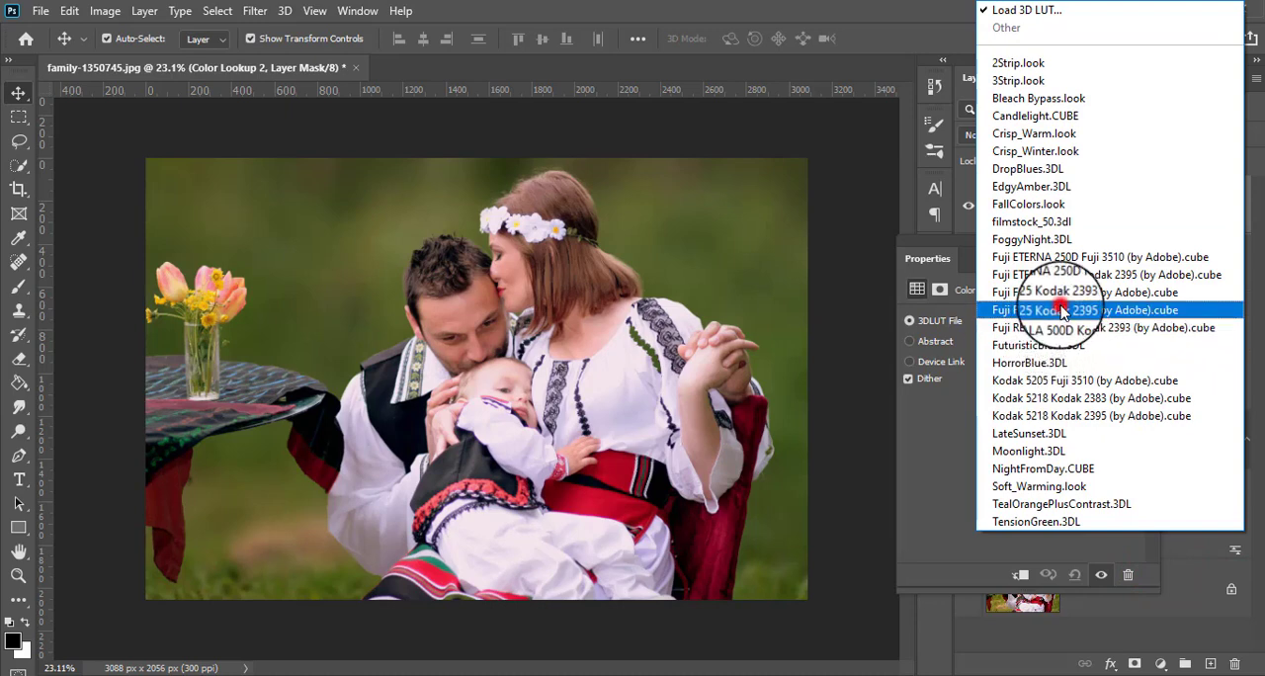
click(1064, 313)
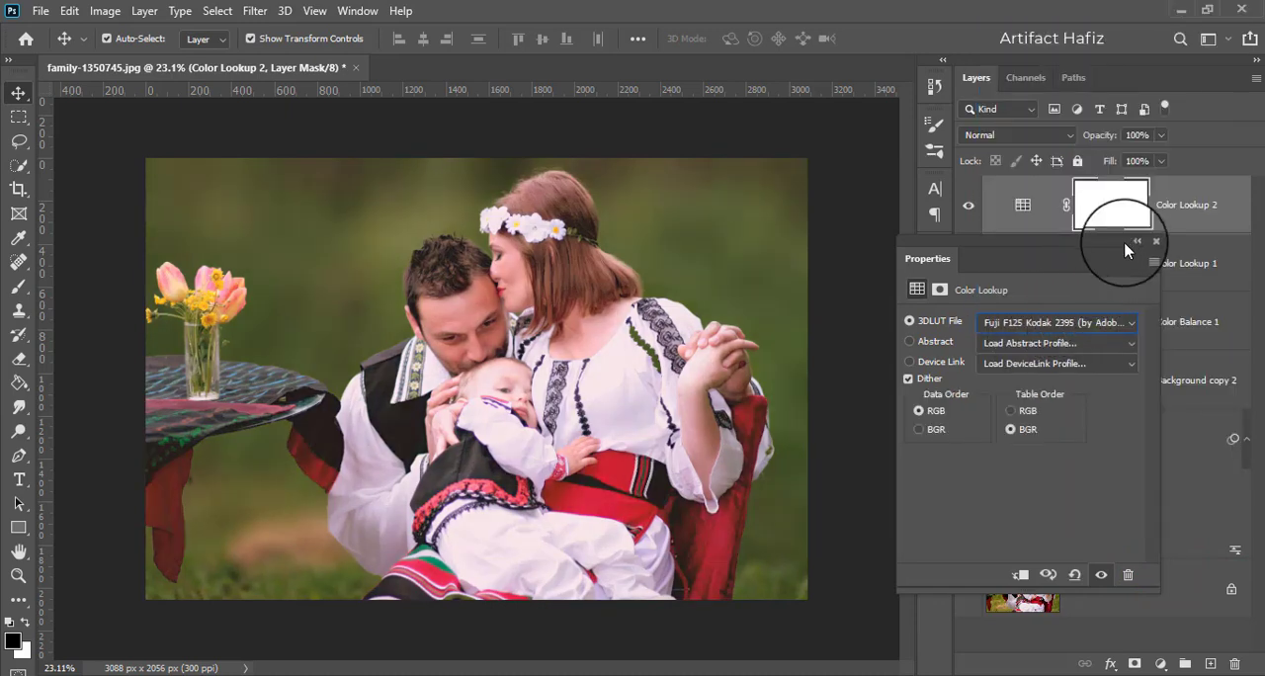
click(1156, 241)
- Set the Color Lookup 2 layer's opacity to 20%
click(1164, 136)
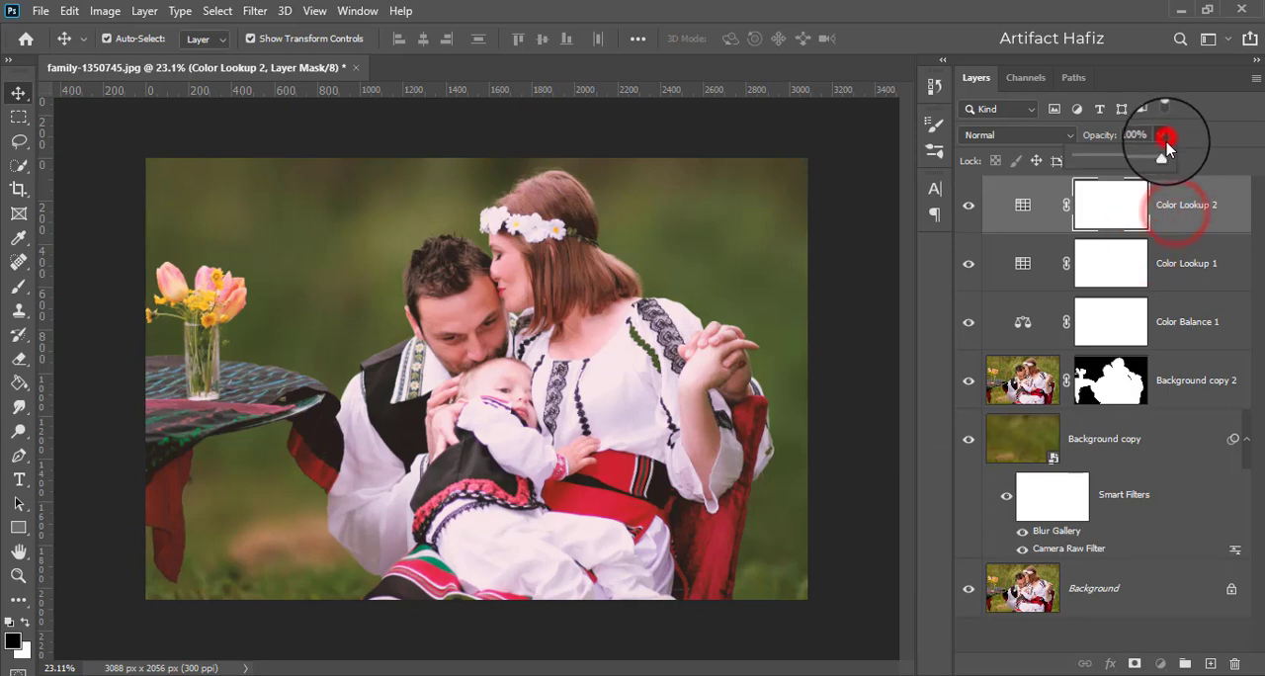
drag(1162, 156, 1103, 173)
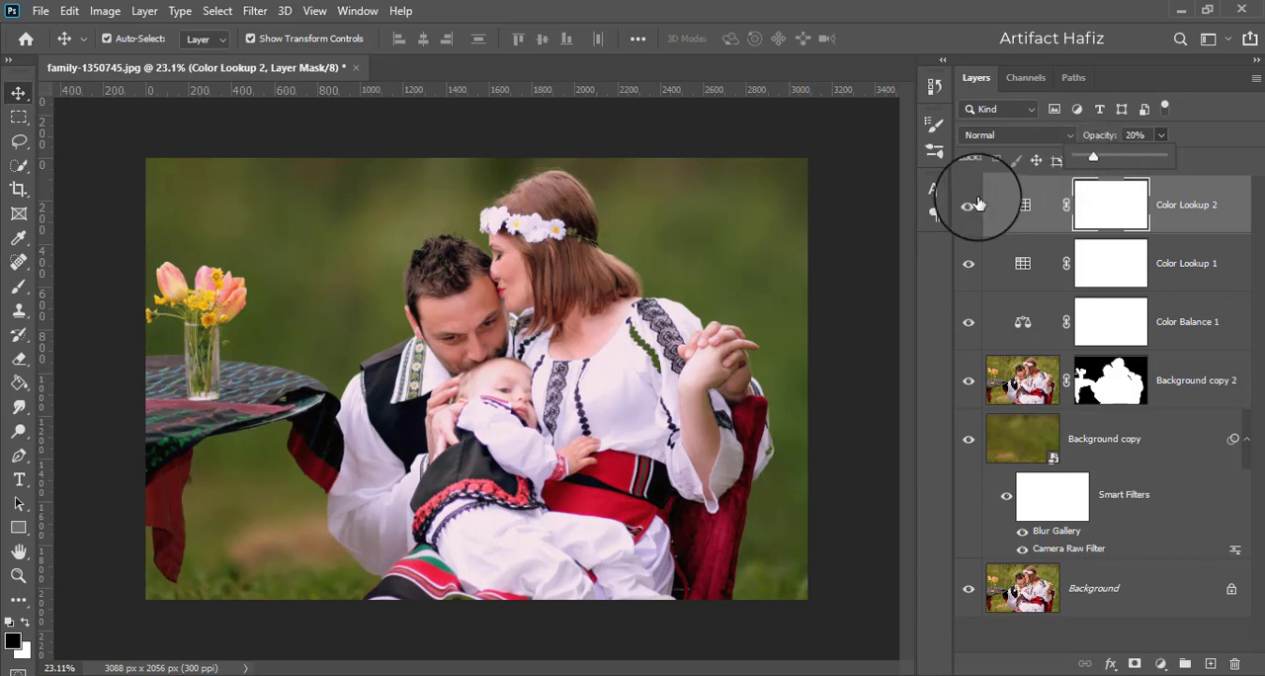
click(1023, 204)
click(1196, 205)
- Add a Levels adjustment above Color Lookup 2 with input black at 6 and input white at 255, and close its properties
click(1159, 660)
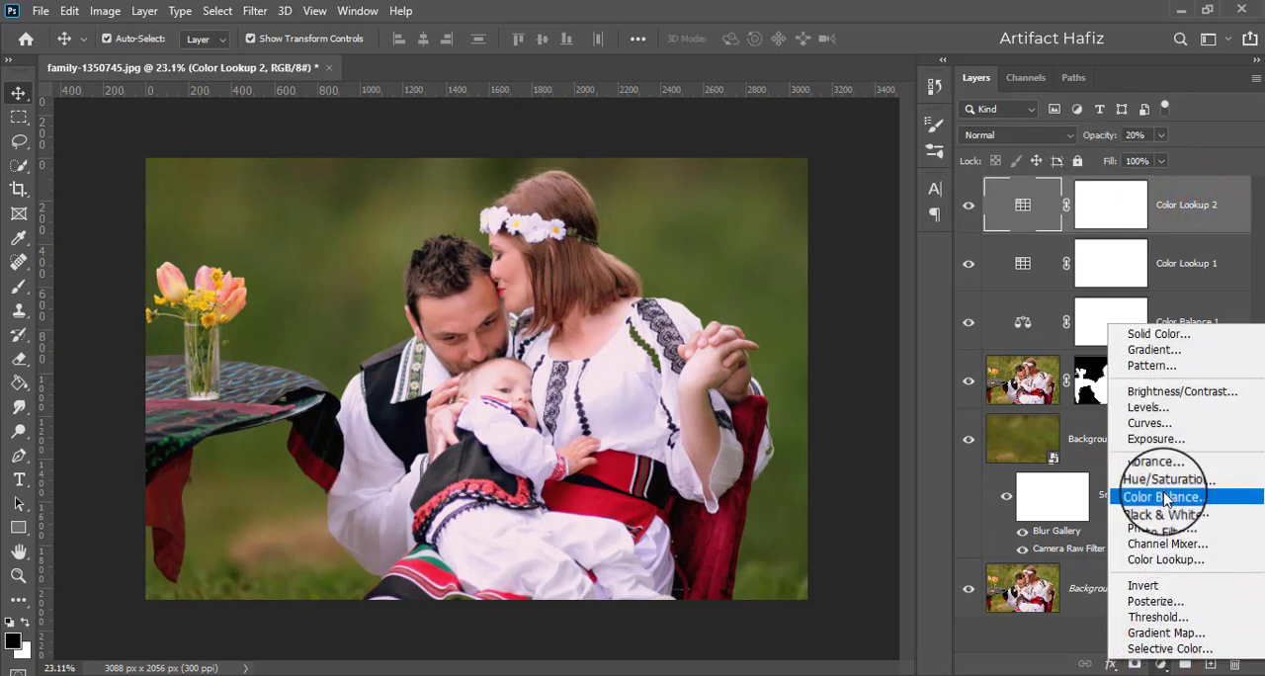
click(1166, 410)
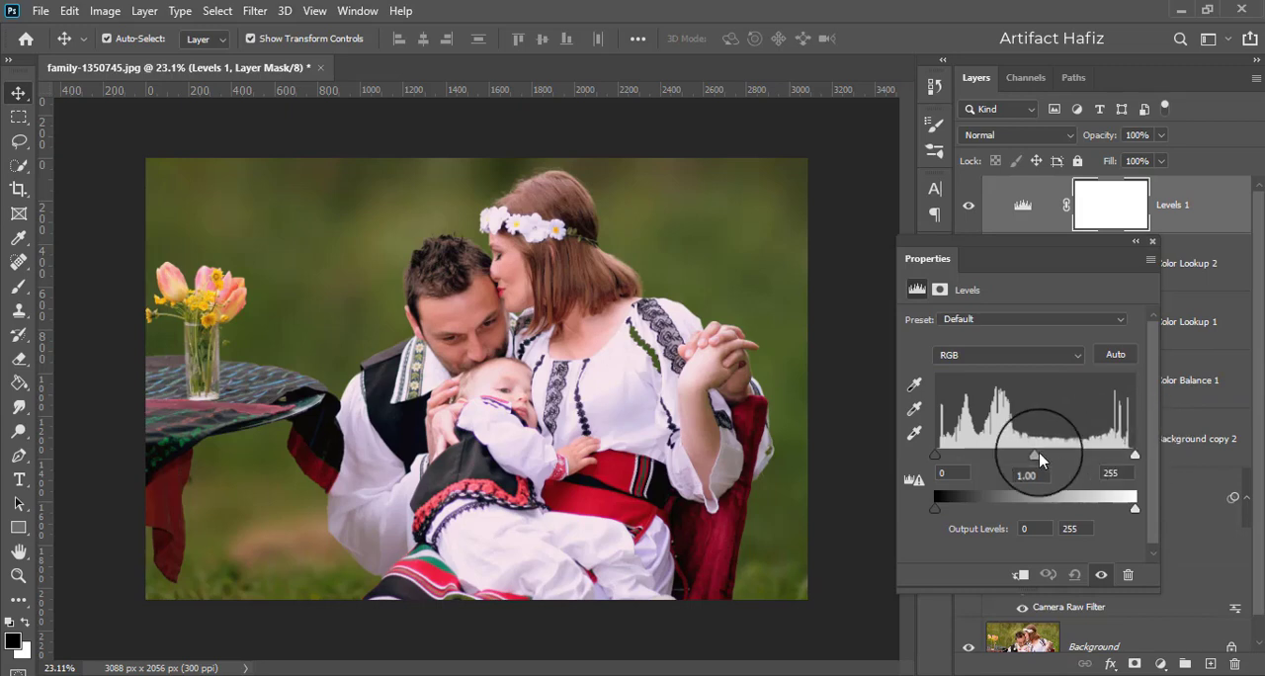
drag(935, 454, 939, 457)
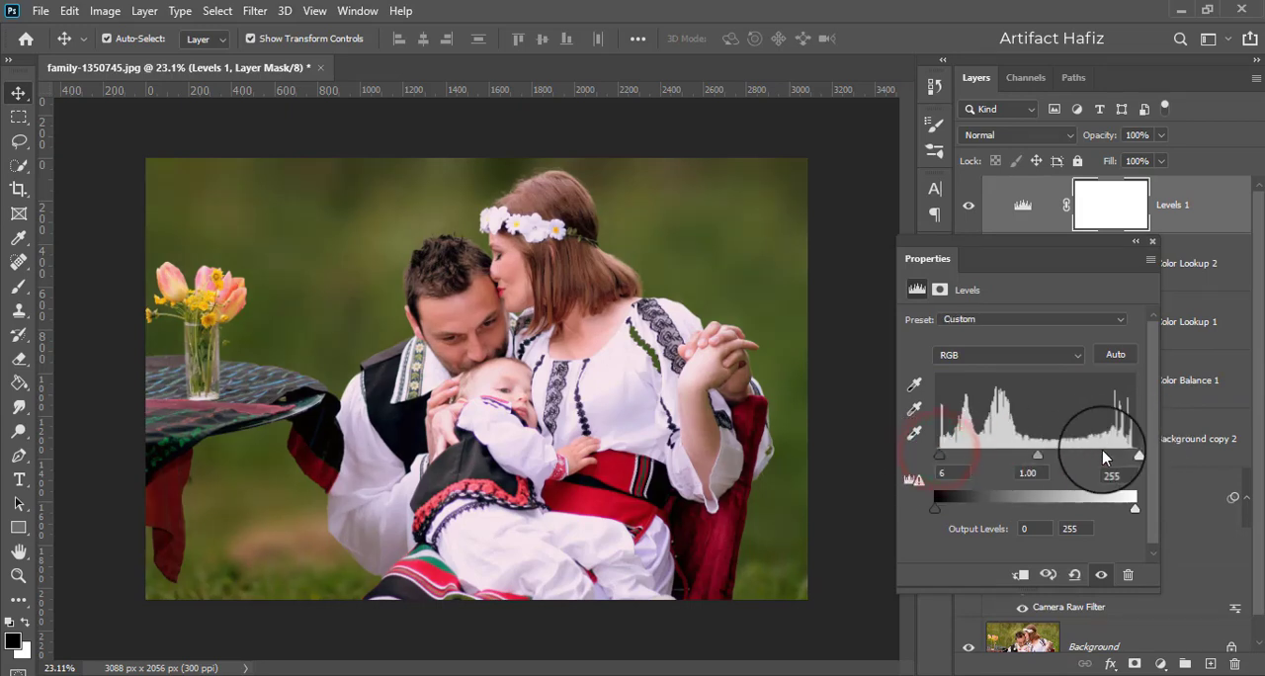
drag(1137, 455, 1132, 456)
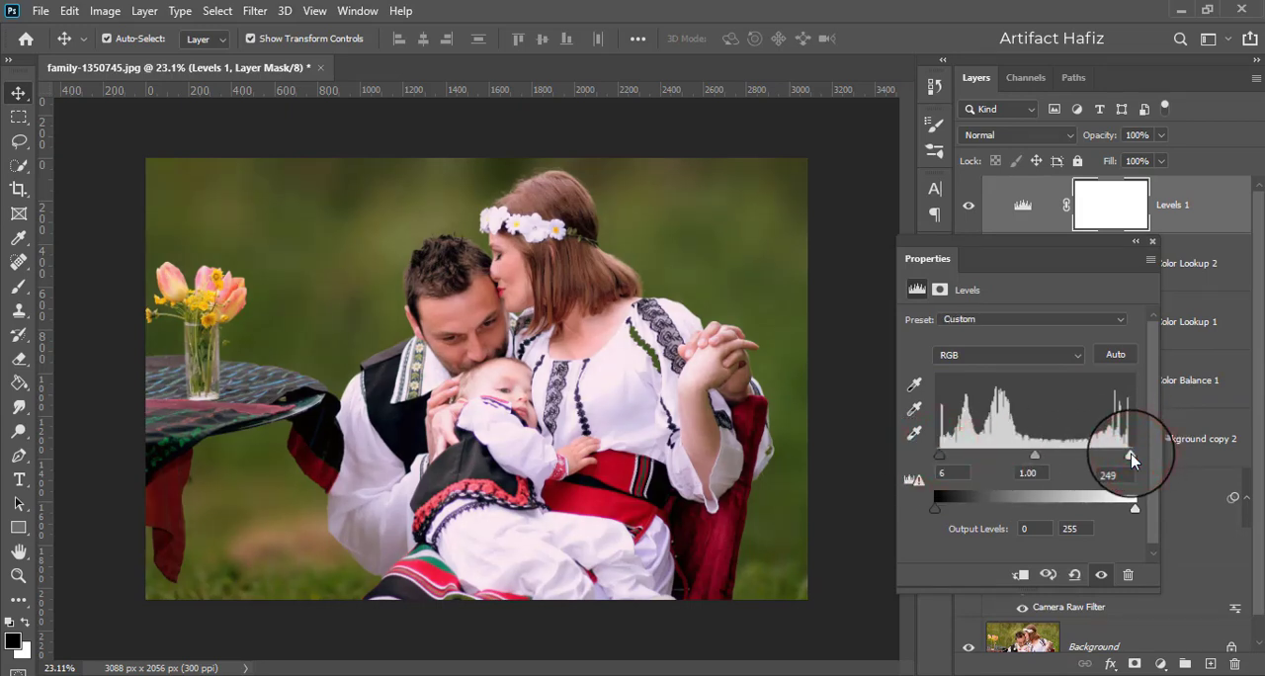
drag(1131, 456, 1137, 456)
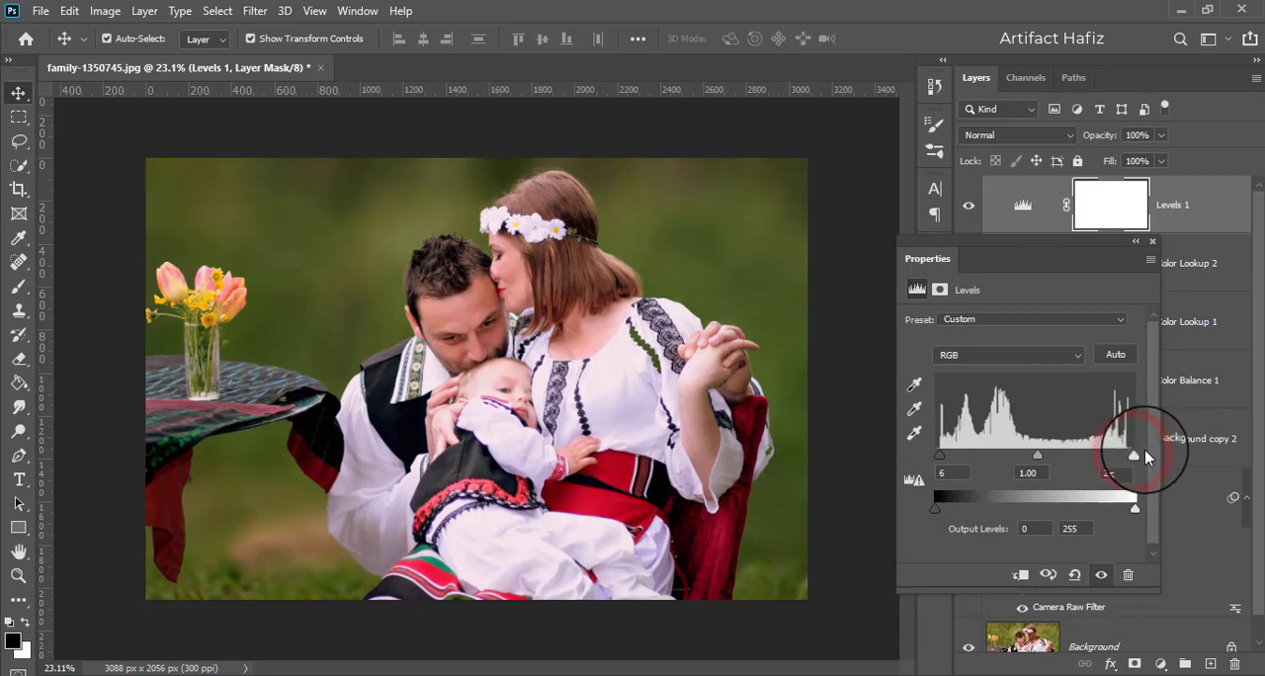
click(1151, 241)
- Stamp all visible layers into a new layer above Levels 1 and convert it for Smart Filters
click(1174, 220)
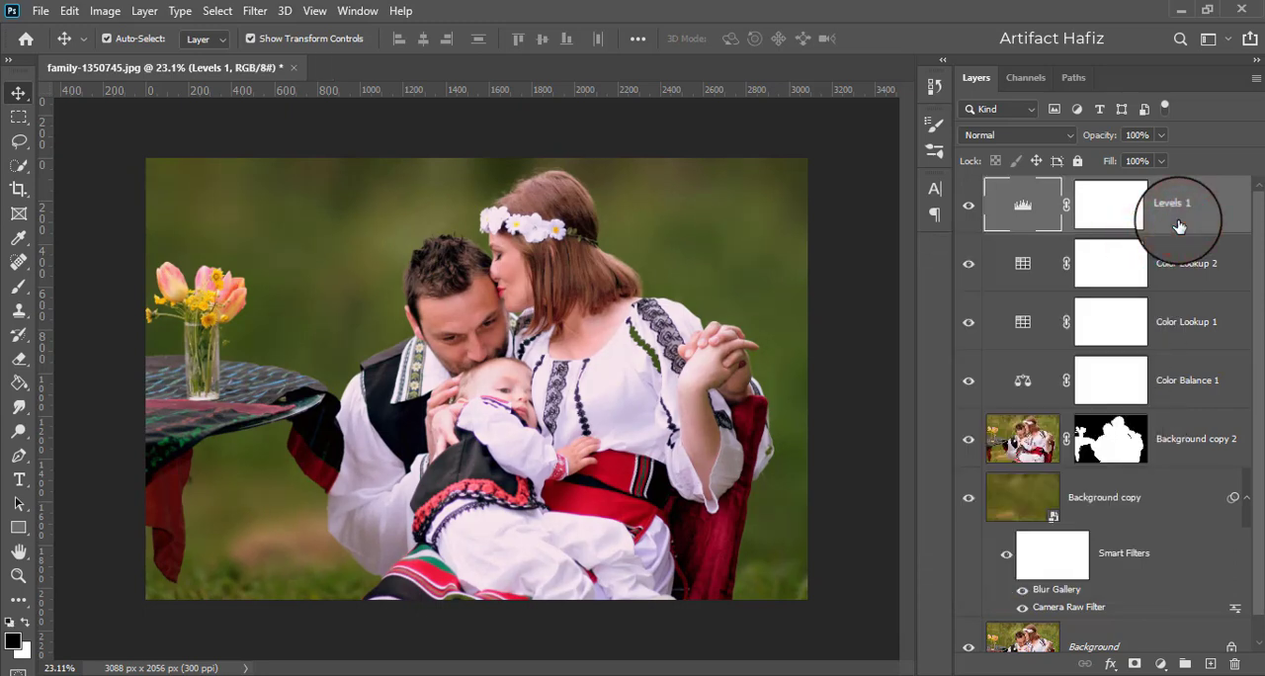
key(ctrl+alt+shift+e)
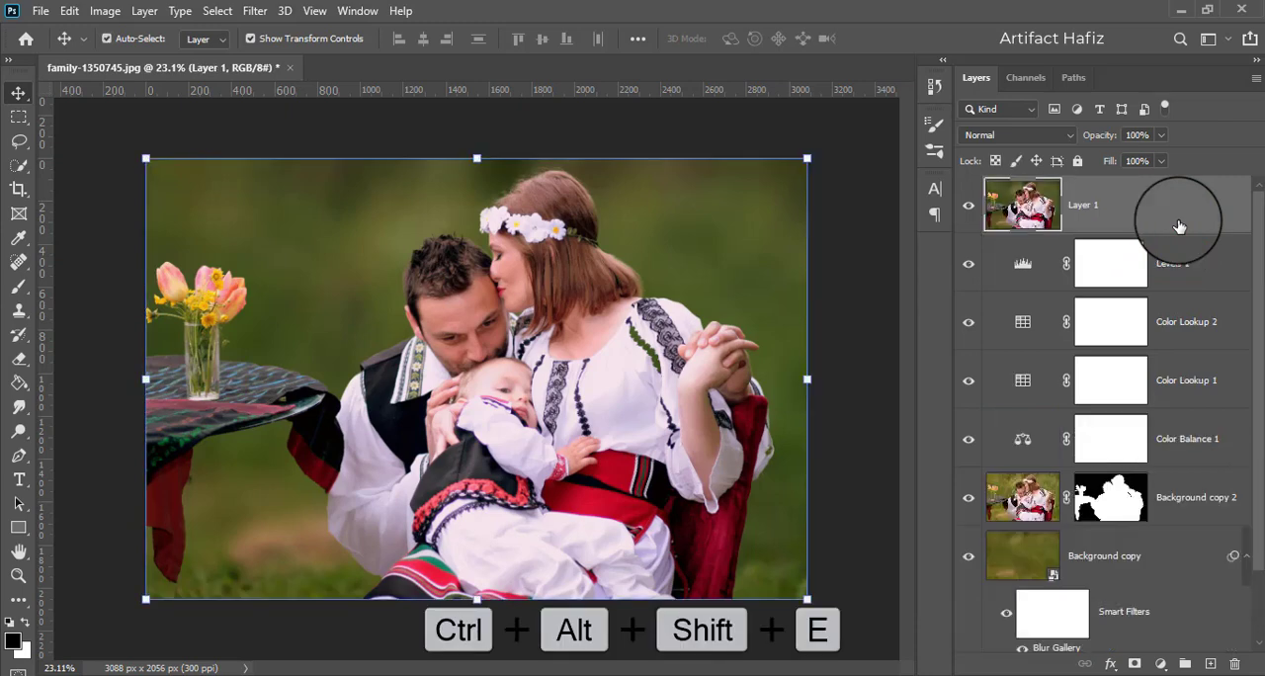
click(1108, 206)
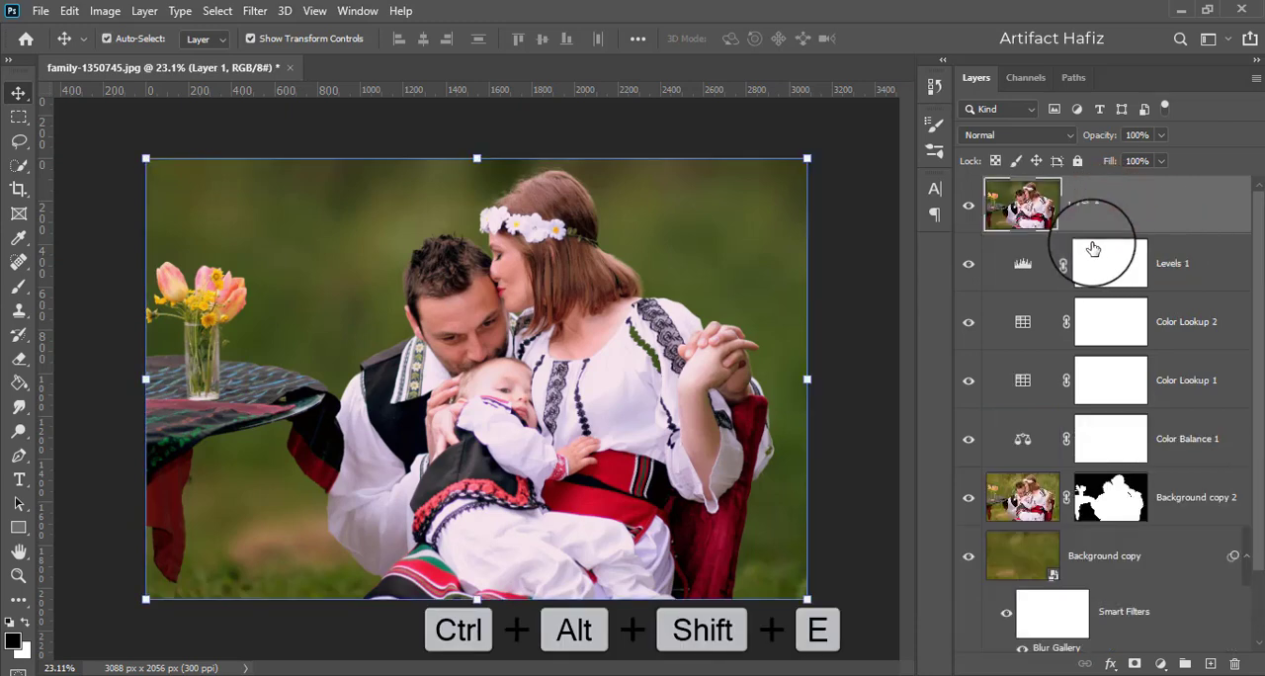
click(255, 12)
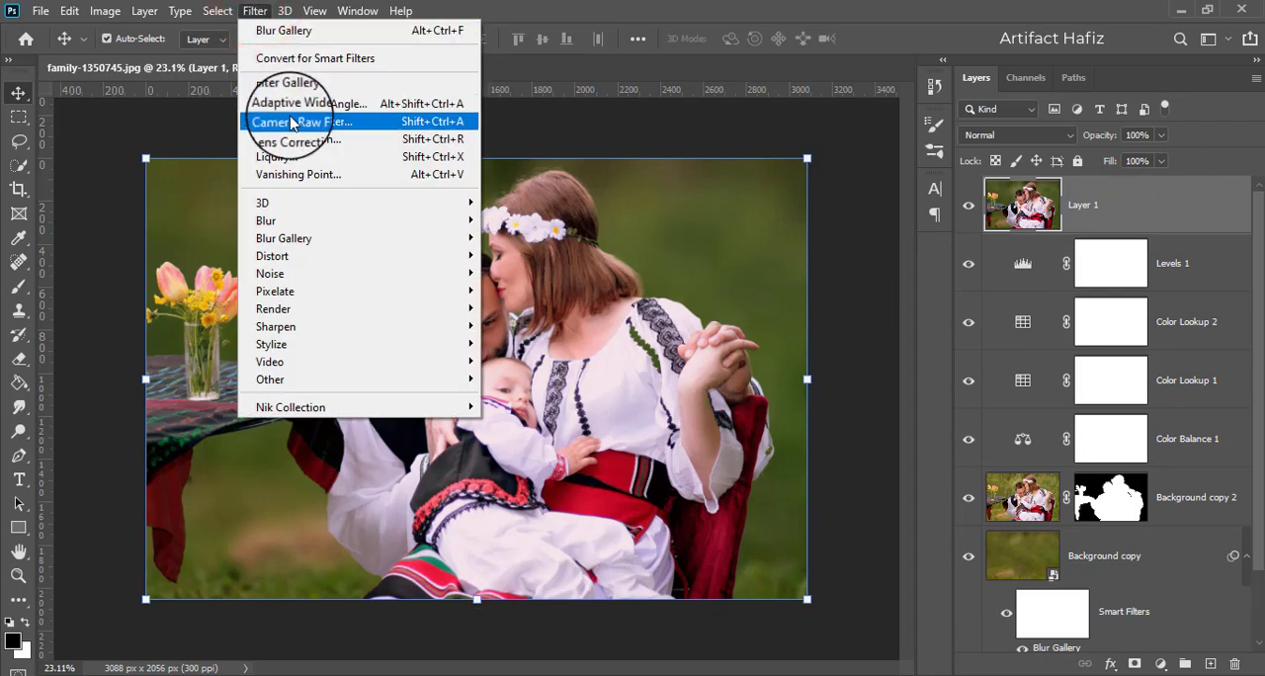
click(314, 59)
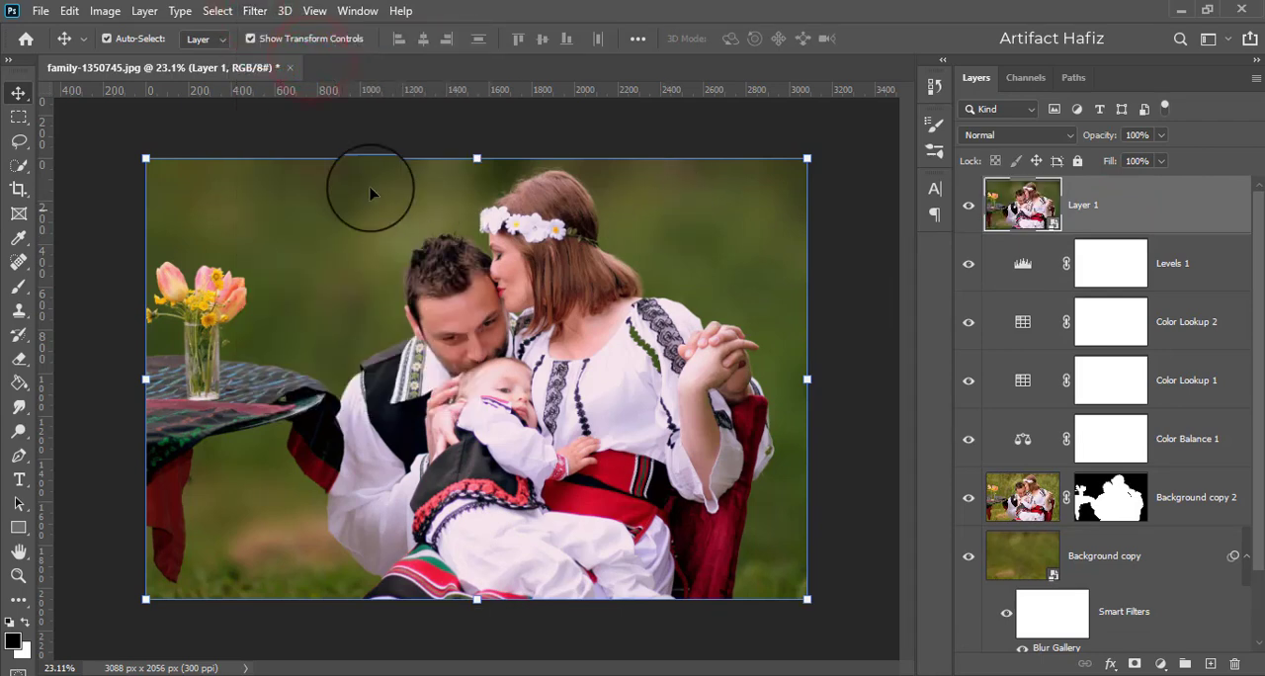
- Open the Camera Raw Filter on Layer 1 and set Highlights to -100, Whites to +24 and Exposure to -0.30
click(255, 11)
click(293, 120)
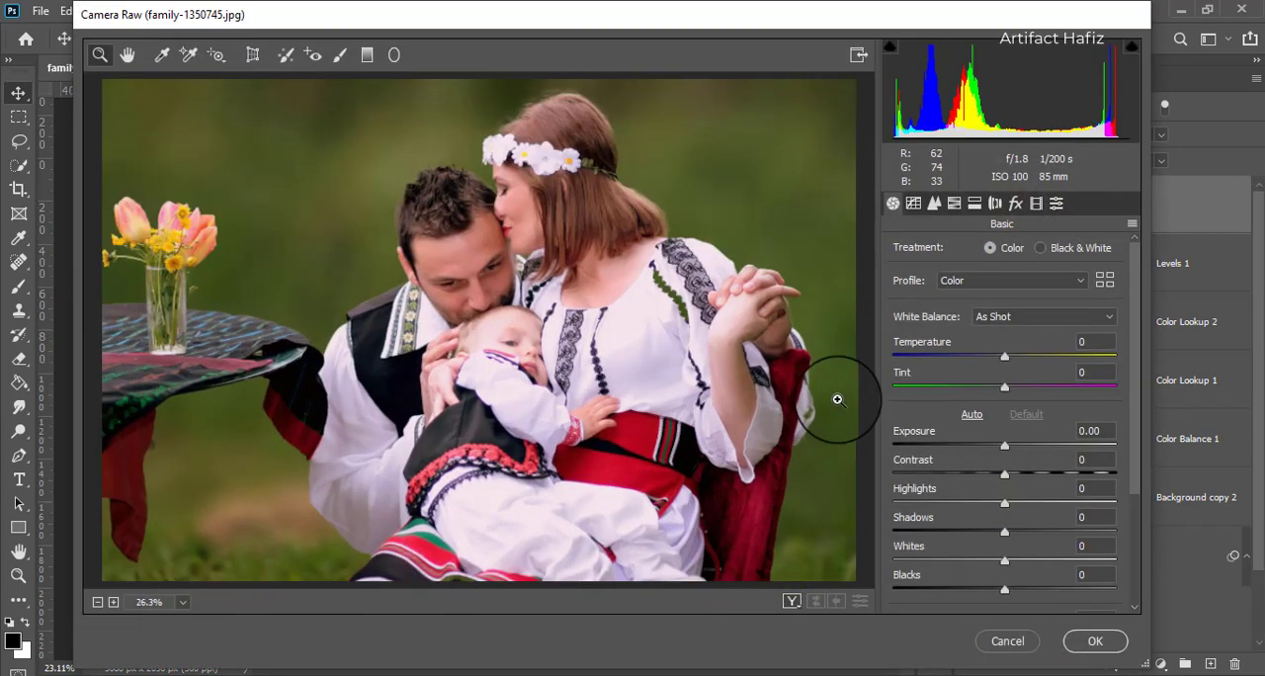
drag(1005, 503, 858, 508)
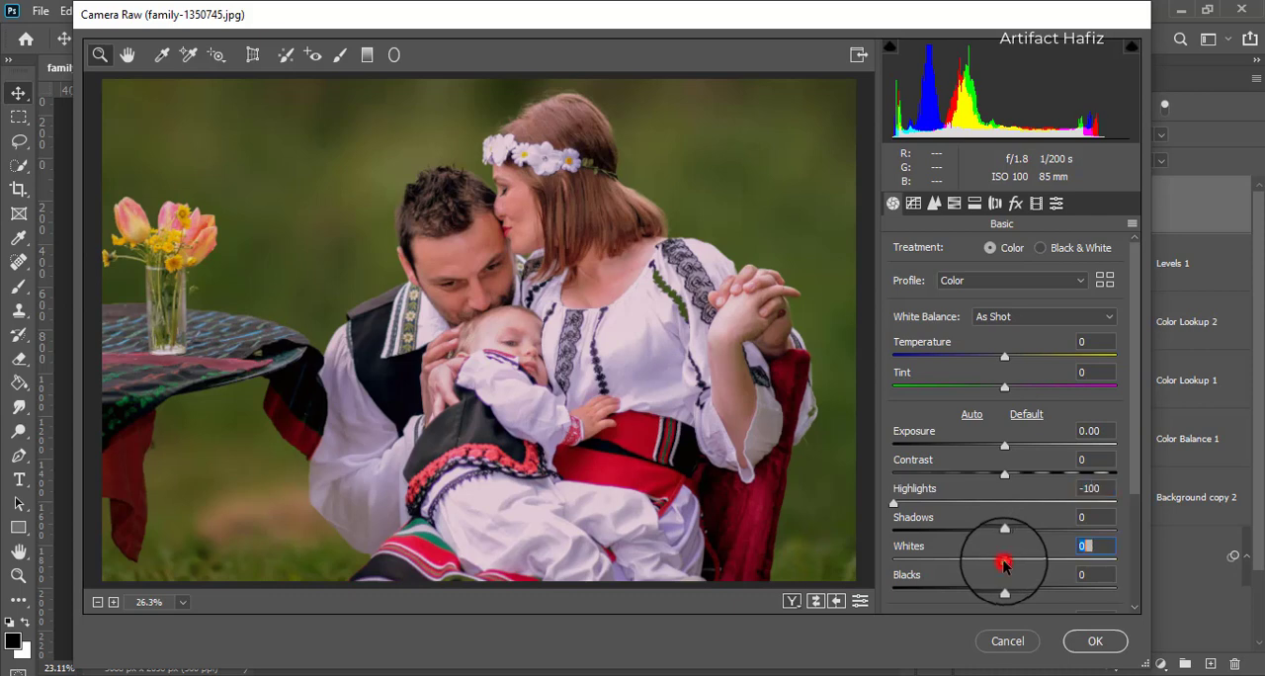
drag(1004, 562, 1031, 560)
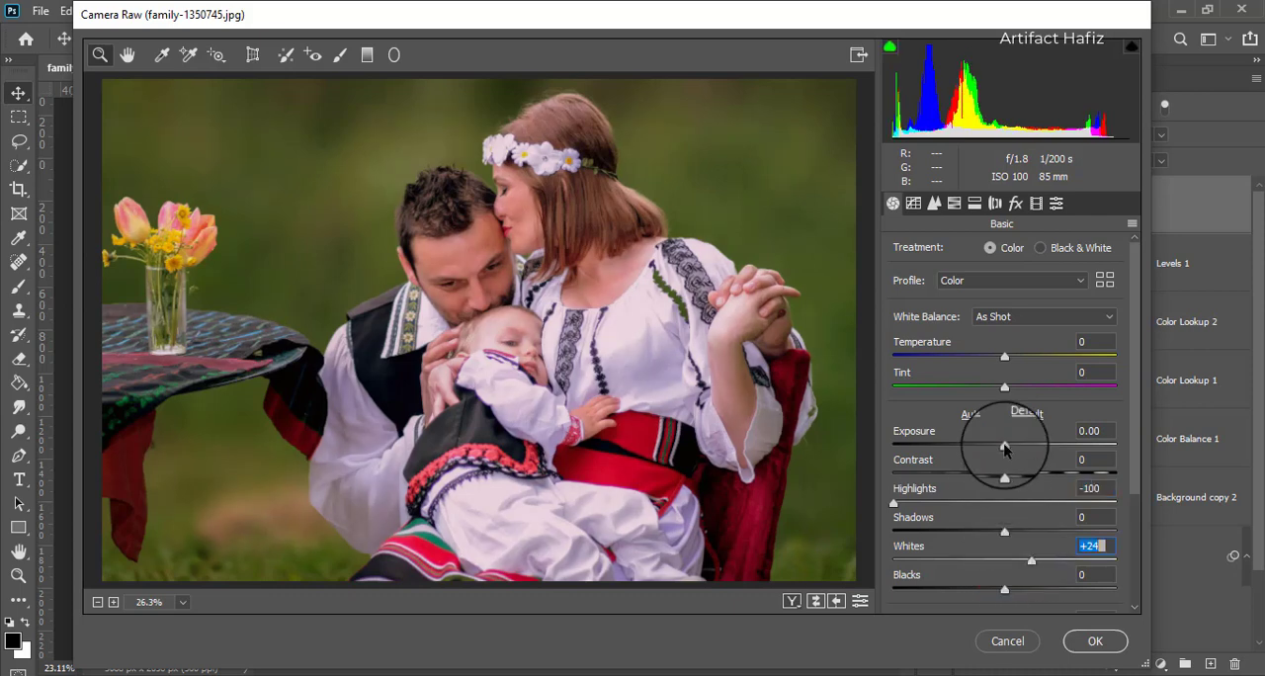
mouse_move(1004, 446)
mouse_down()
mouse_move(967, 455)
mouse_move(989, 450)
mouse_move(993, 464)
mouse_up()
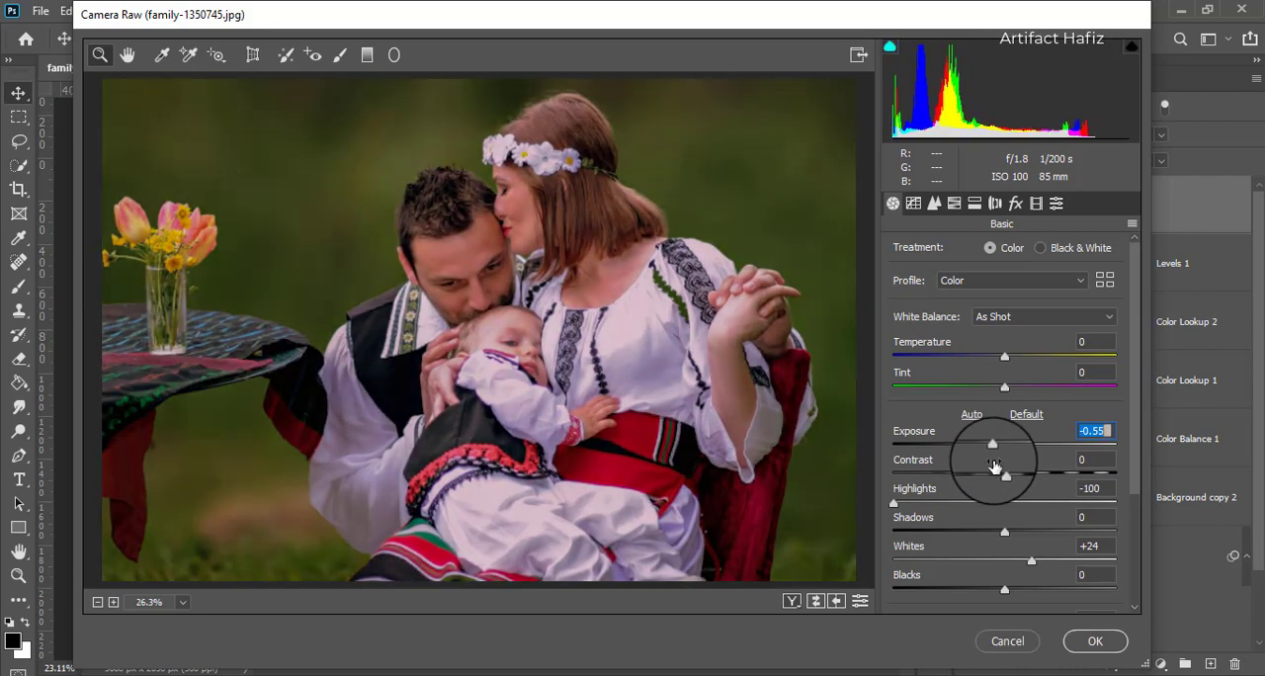
drag(993, 450, 998, 450)
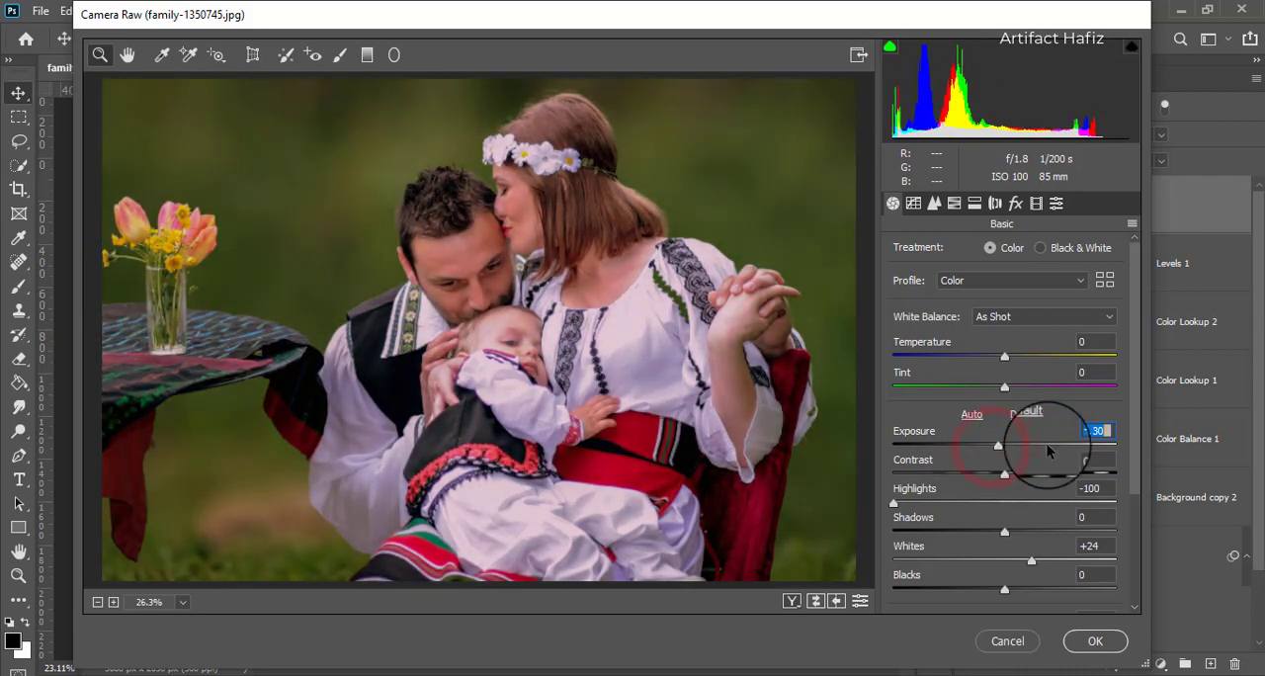
- Set the Camera Raw basic adjustments Texture to +5, Blacks to +23, Shadows to -11 and Vibrance to +5
drag(1136, 433, 1139, 513)
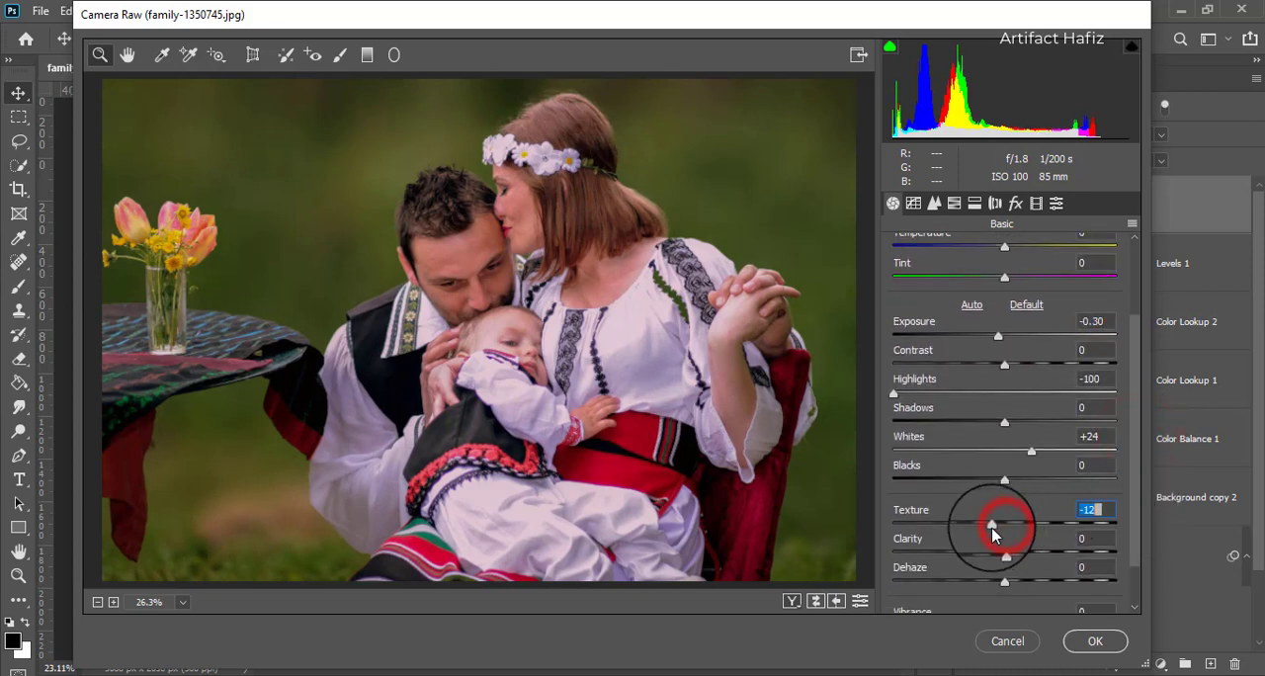
mouse_move(993, 536)
mouse_down()
mouse_move(1045, 536)
mouse_move(993, 534)
mouse_move(1024, 536)
mouse_move(1005, 542)
mouse_up()
drag(1004, 479, 1030, 479)
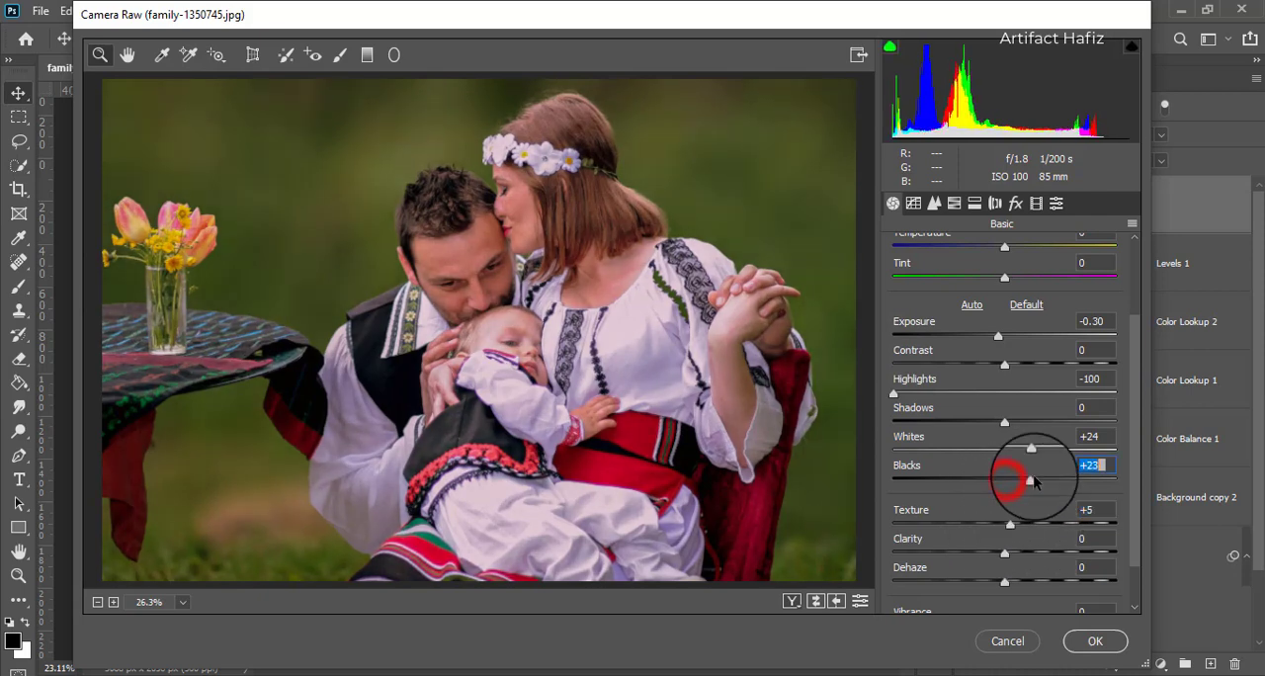
drag(995, 423, 994, 425)
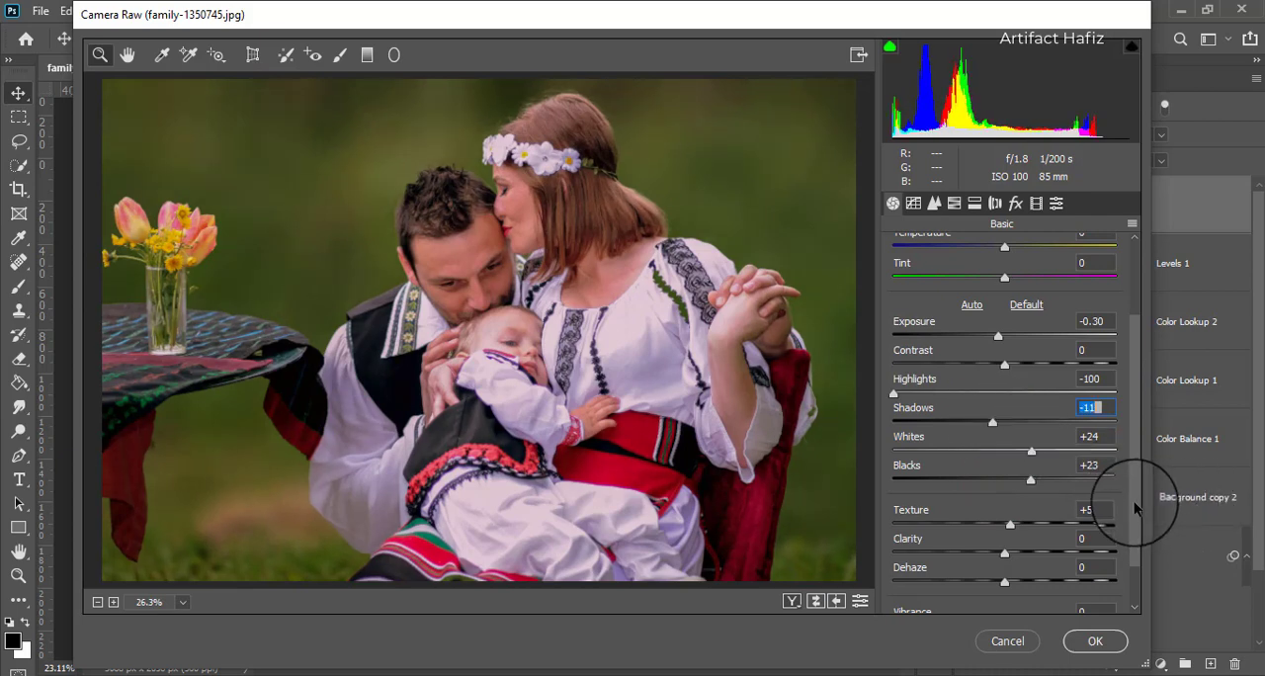
drag(1134, 501, 1134, 534)
drag(1005, 573, 1011, 571)
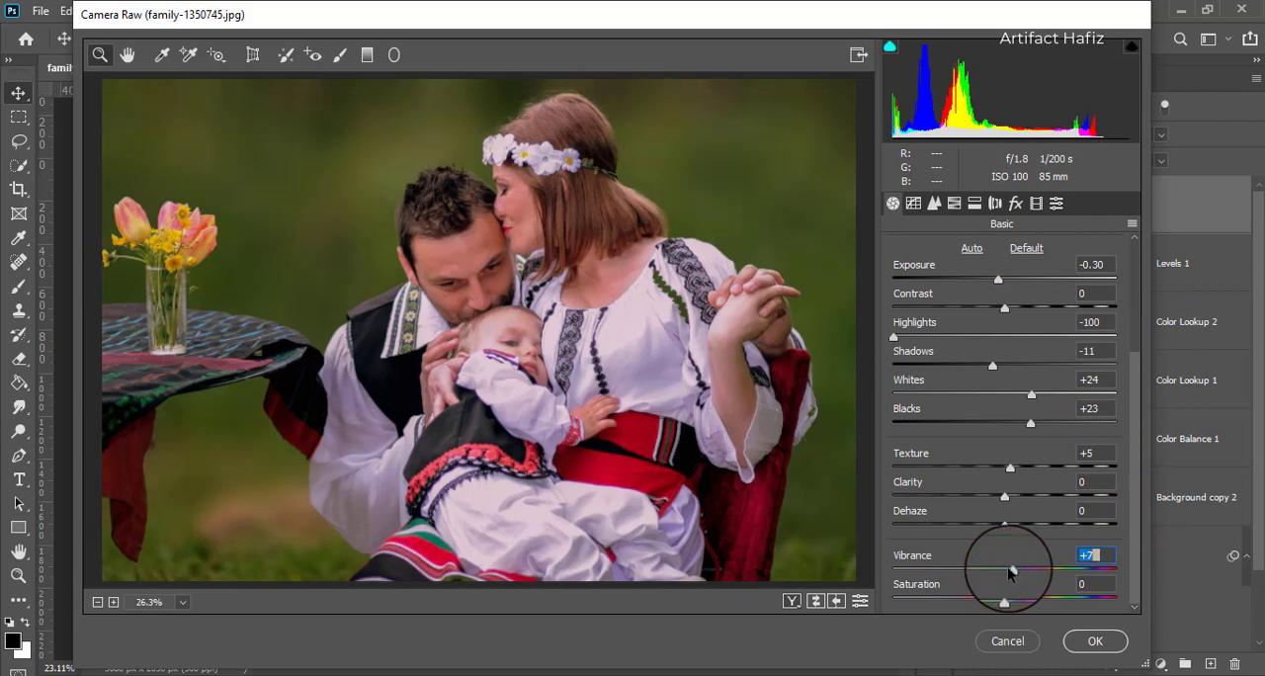
- Set the HSL Saturation to Reds +6, Oranges -8, Yellows -31 and Greens -25
click(958, 202)
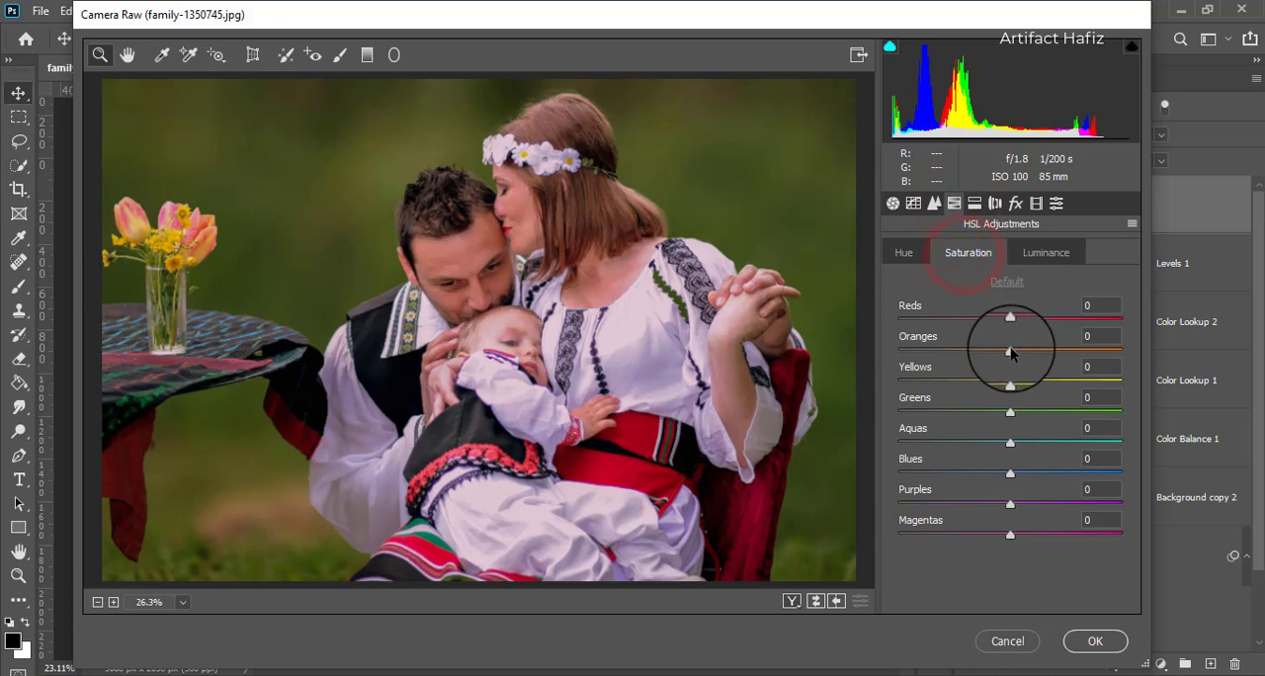
drag(1011, 350, 892, 385)
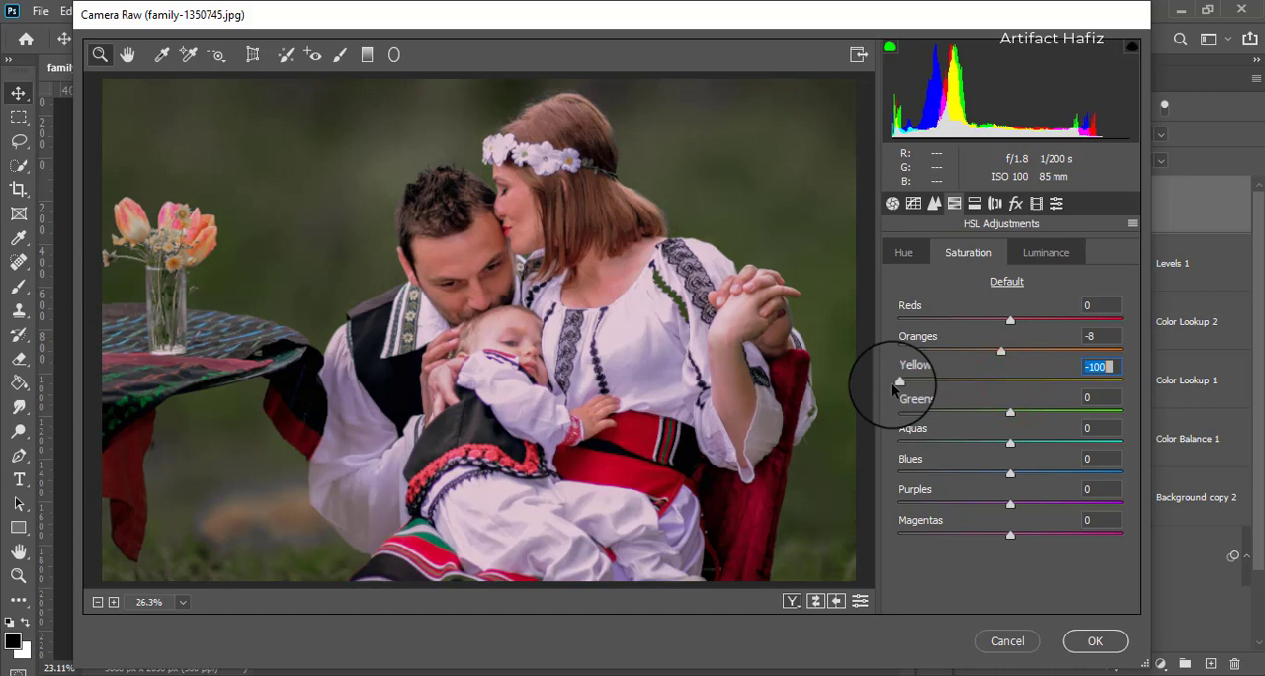
drag(1010, 412, 978, 419)
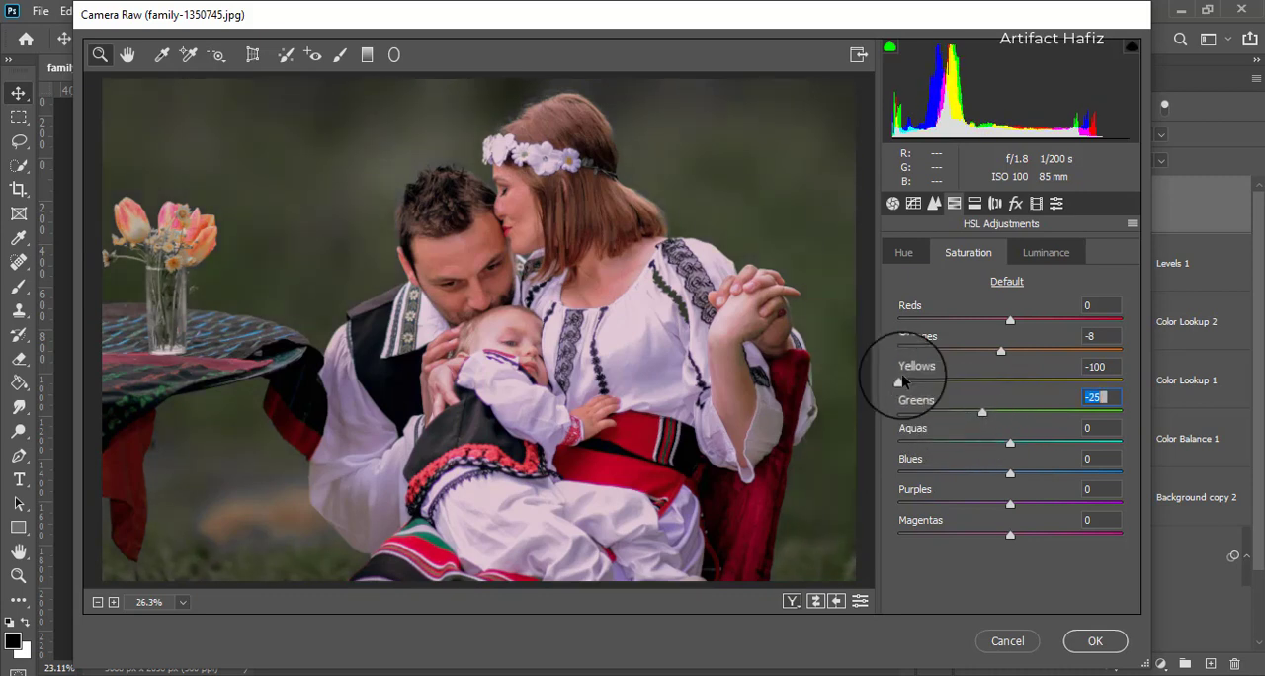
drag(901, 382, 972, 384)
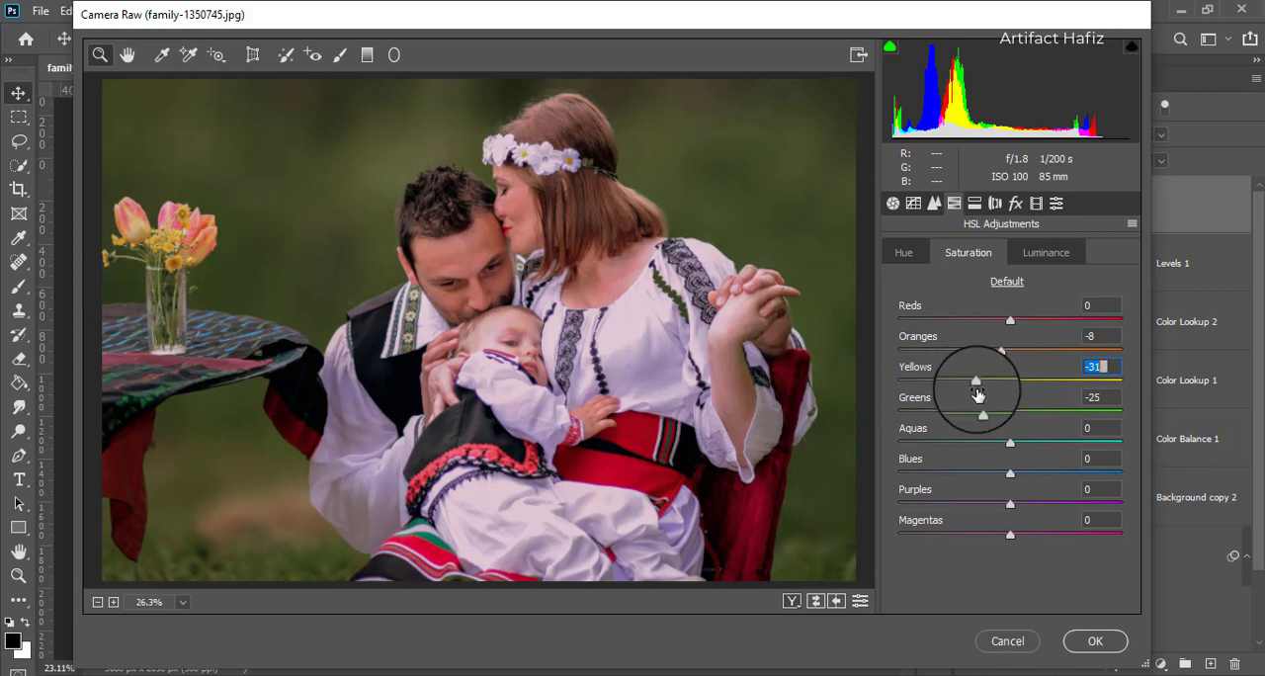
drag(1010, 324, 1021, 328)
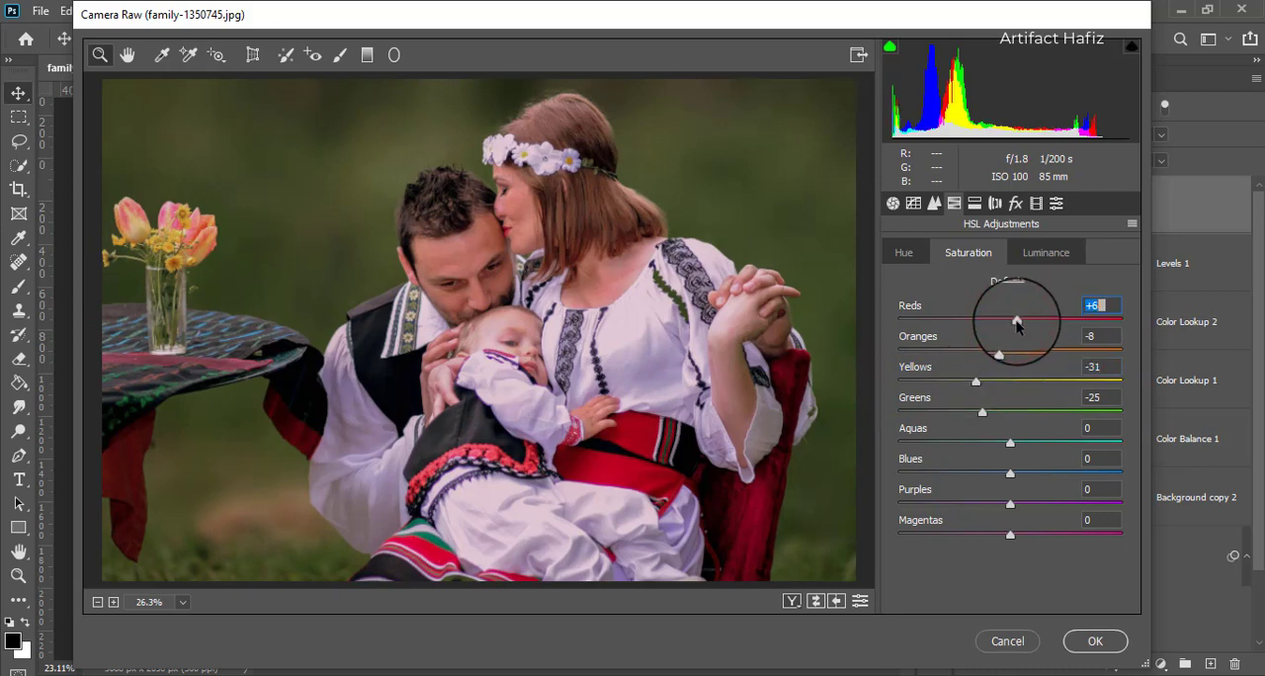
- Set the HSL Luminance to Yellows -6, Greens -100 and Oranges +17
click(1045, 252)
drag(1011, 381, 852, 429)
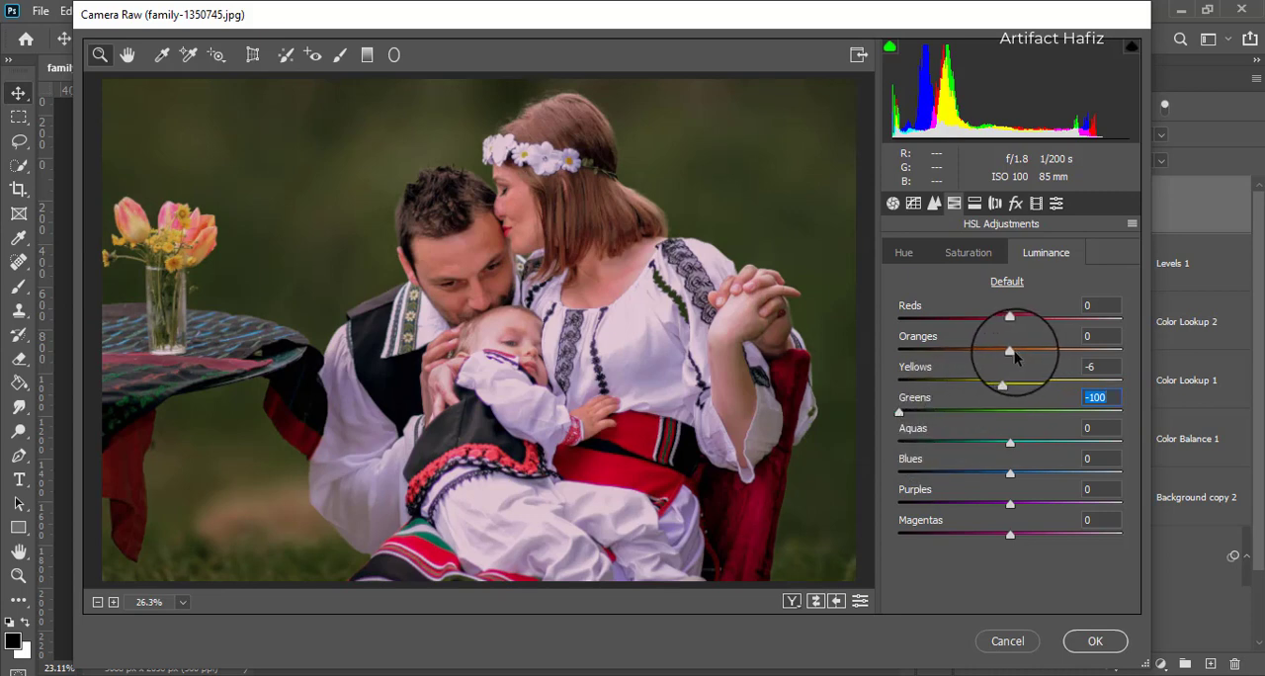
mouse_move(1012, 356)
mouse_down()
mouse_move(1040, 351)
mouse_move(1026, 359)
mouse_up()
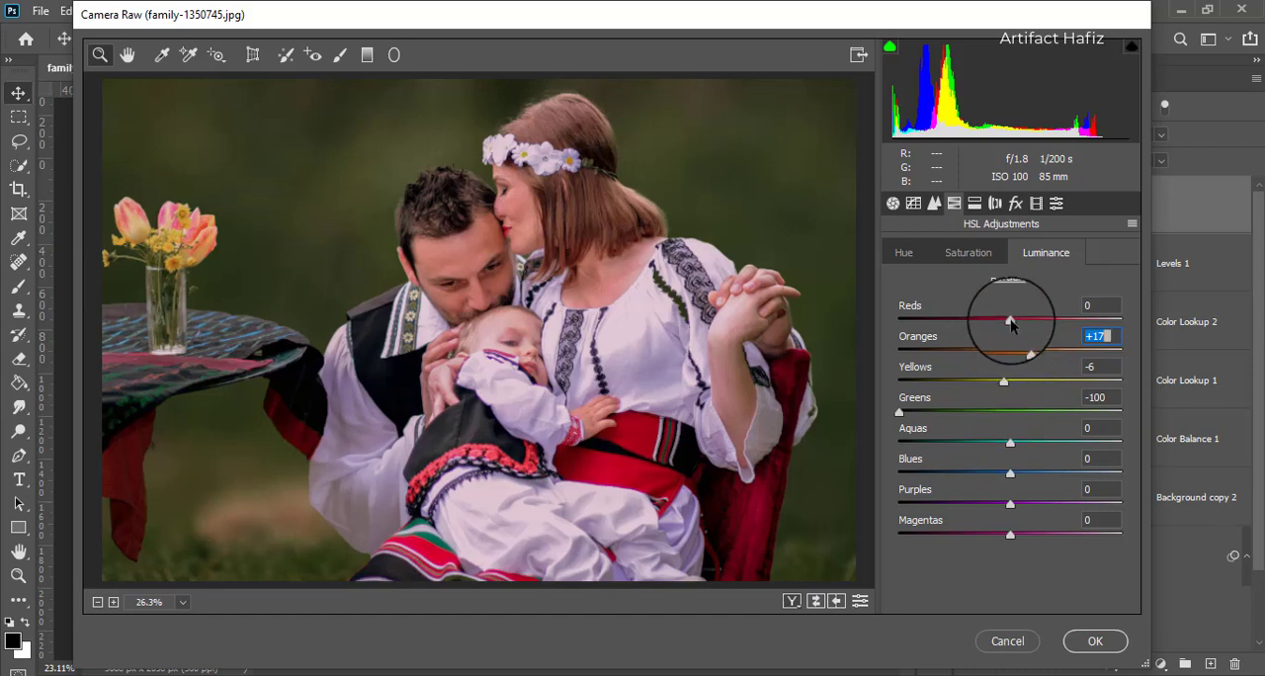
- Set the HSL Luminance for Reds to +18, and the HSL Hue for Yellows to +100 and Greens to +38
mouse_move(1010, 324)
mouse_down()
mouse_move(1038, 336)
mouse_move(1028, 325)
mouse_up()
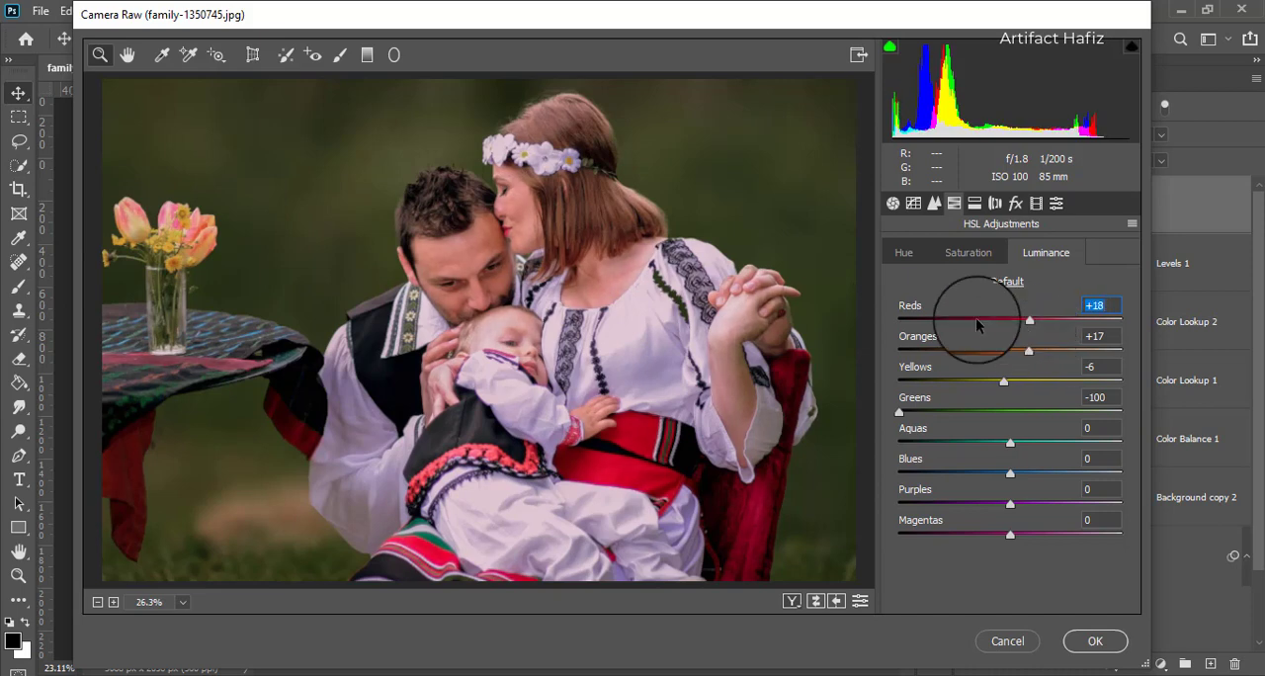
click(901, 255)
drag(1009, 381, 1117, 375)
drag(1009, 412, 1052, 417)
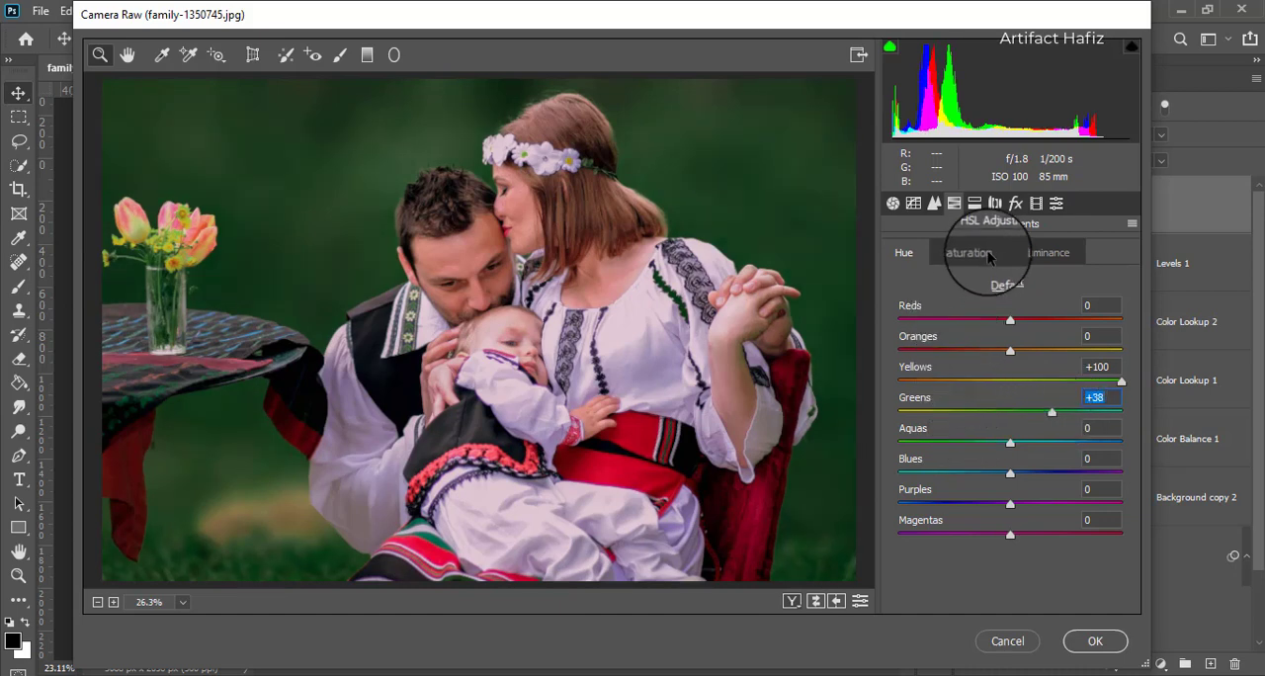
- Set the Split Toning Highlights to Hue 44 and Saturation 8
click(976, 204)
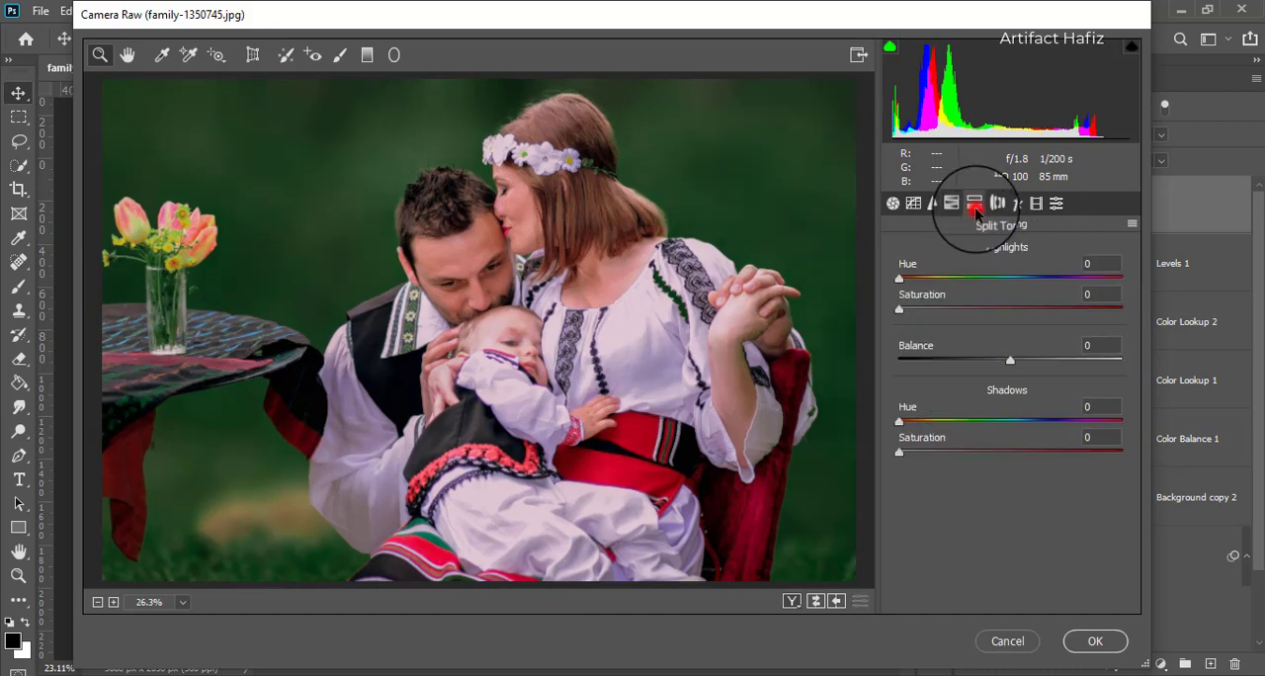
drag(899, 310, 1023, 308)
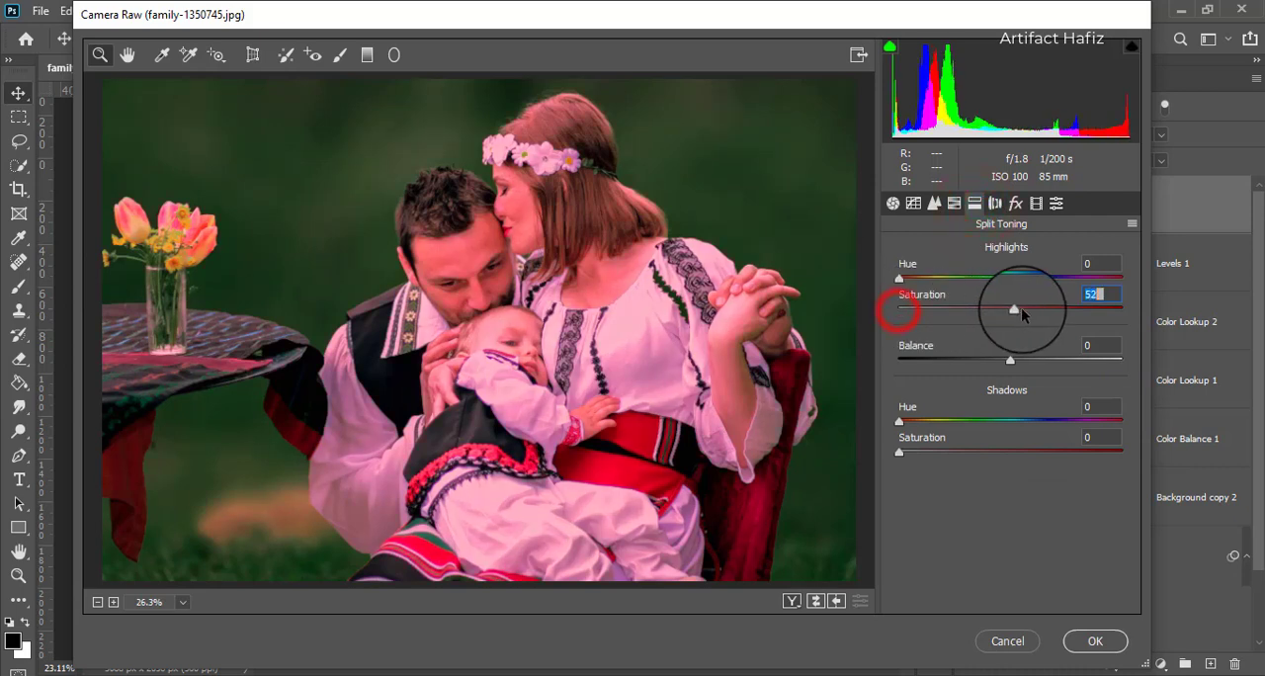
click(903, 280)
drag(910, 283, 924, 285)
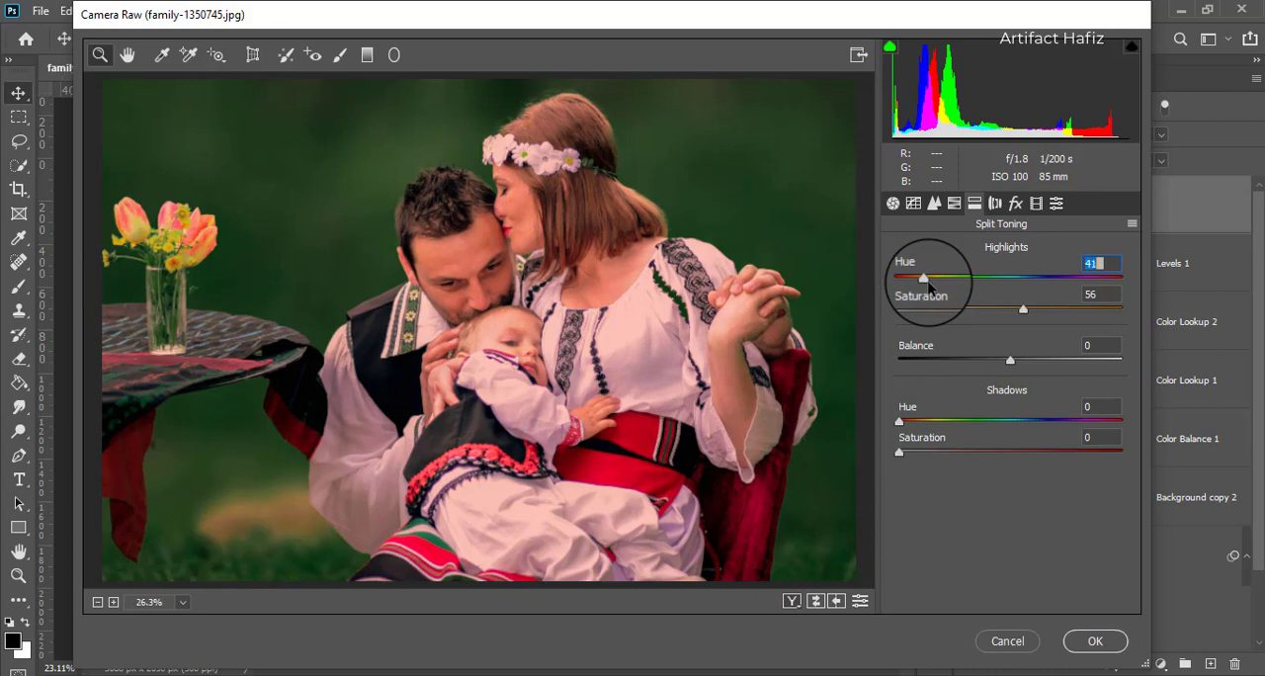
drag(1023, 310, 913, 317)
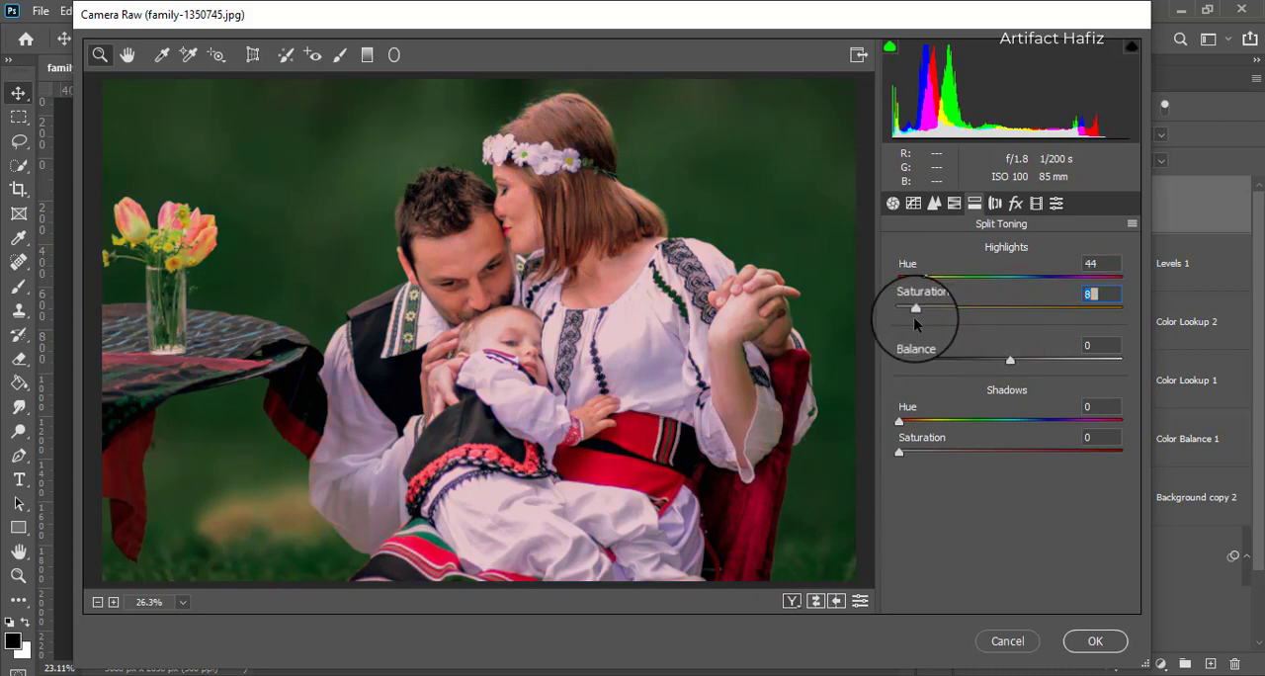
- Set the Split Toning Shadows to Hue 242 and Saturation 10
drag(898, 452, 976, 455)
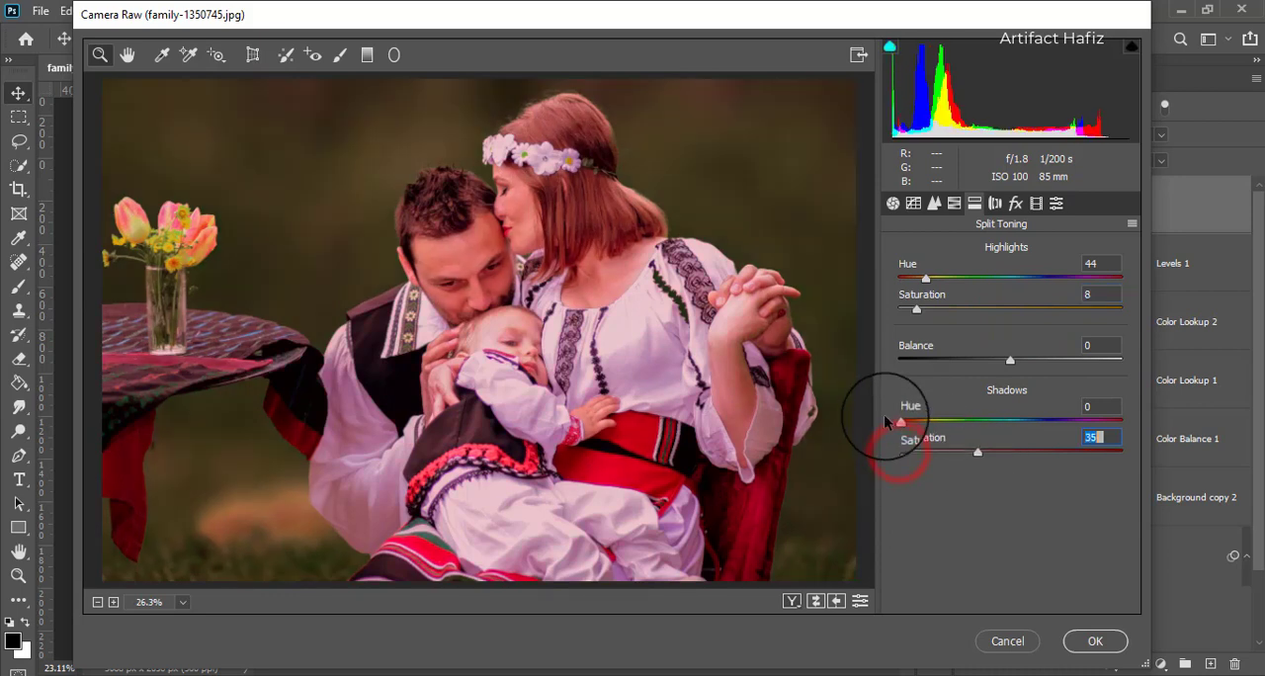
drag(900, 423, 1048, 415)
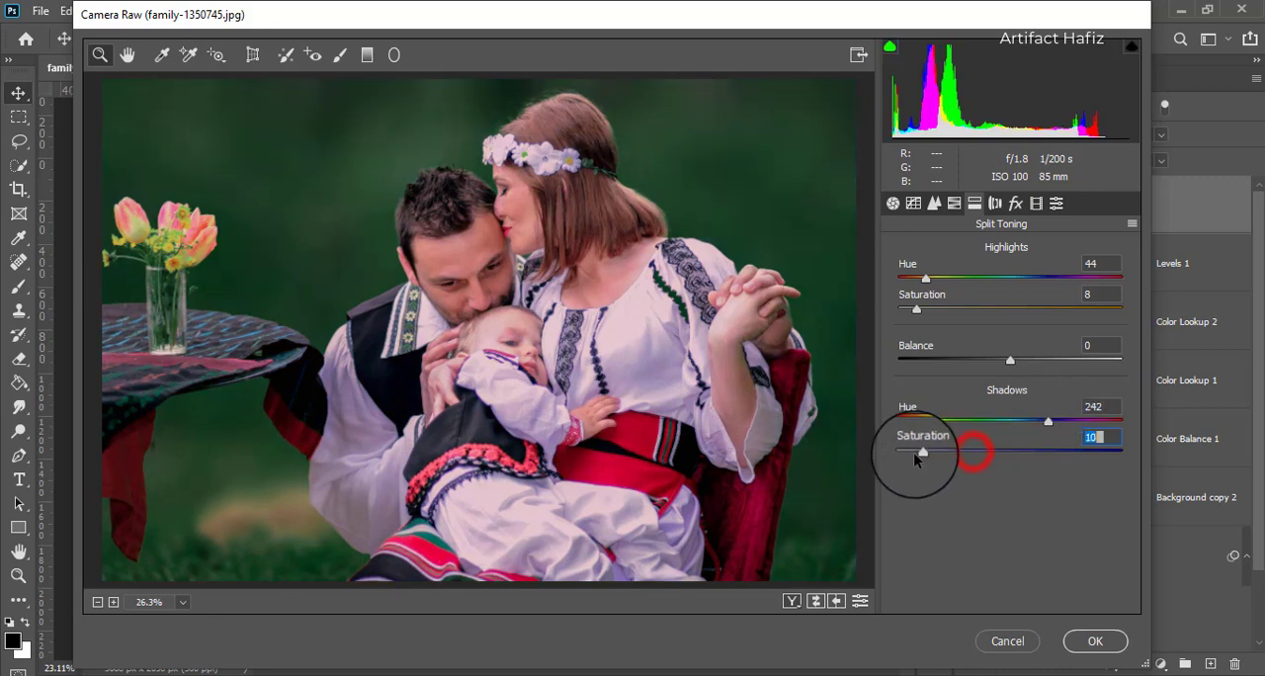
drag(889, 462, 917, 453)
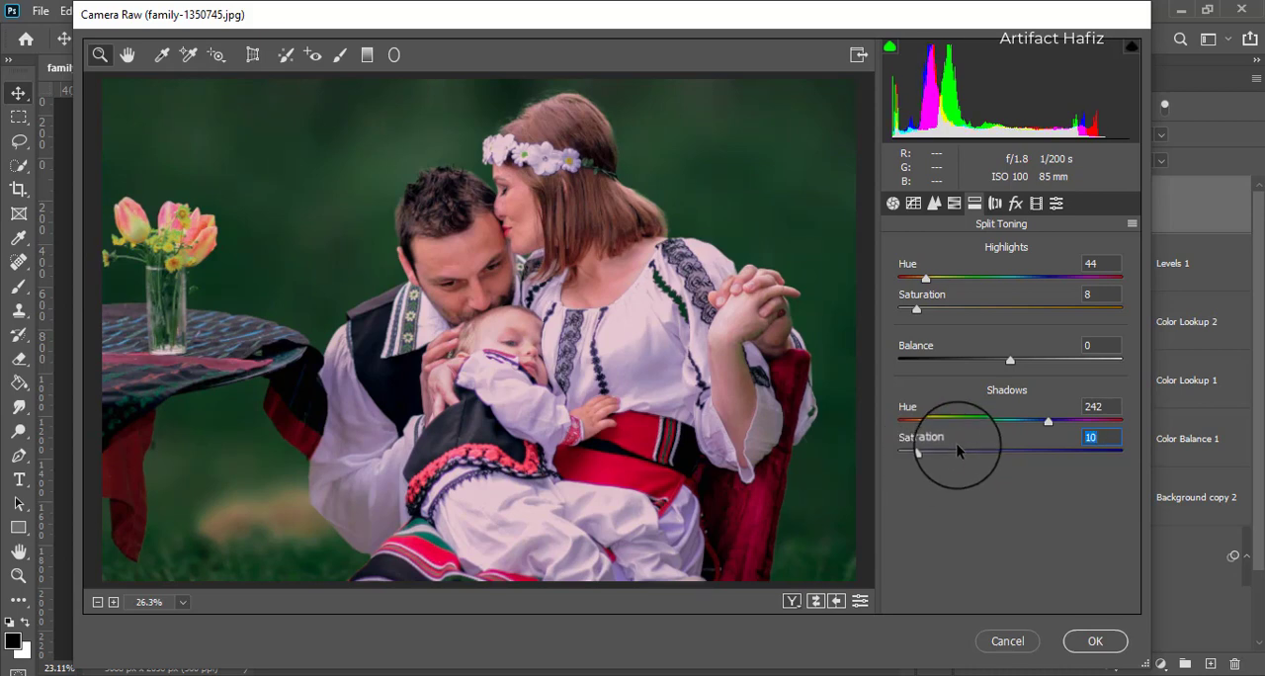
- Move the black point of the RGB point tone curve to Input 4, Output 0
click(913, 203)
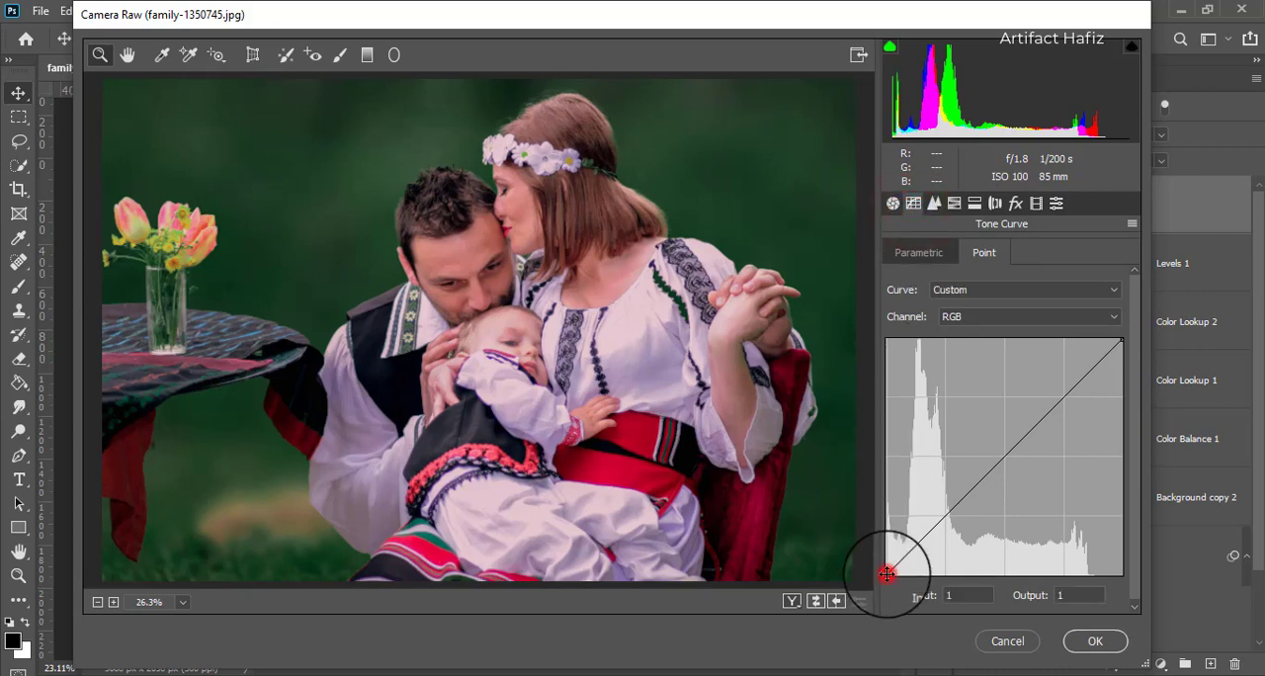
mouse_move(887, 573)
mouse_down()
mouse_move(872, 558)
mouse_move(890, 590)
mouse_up()
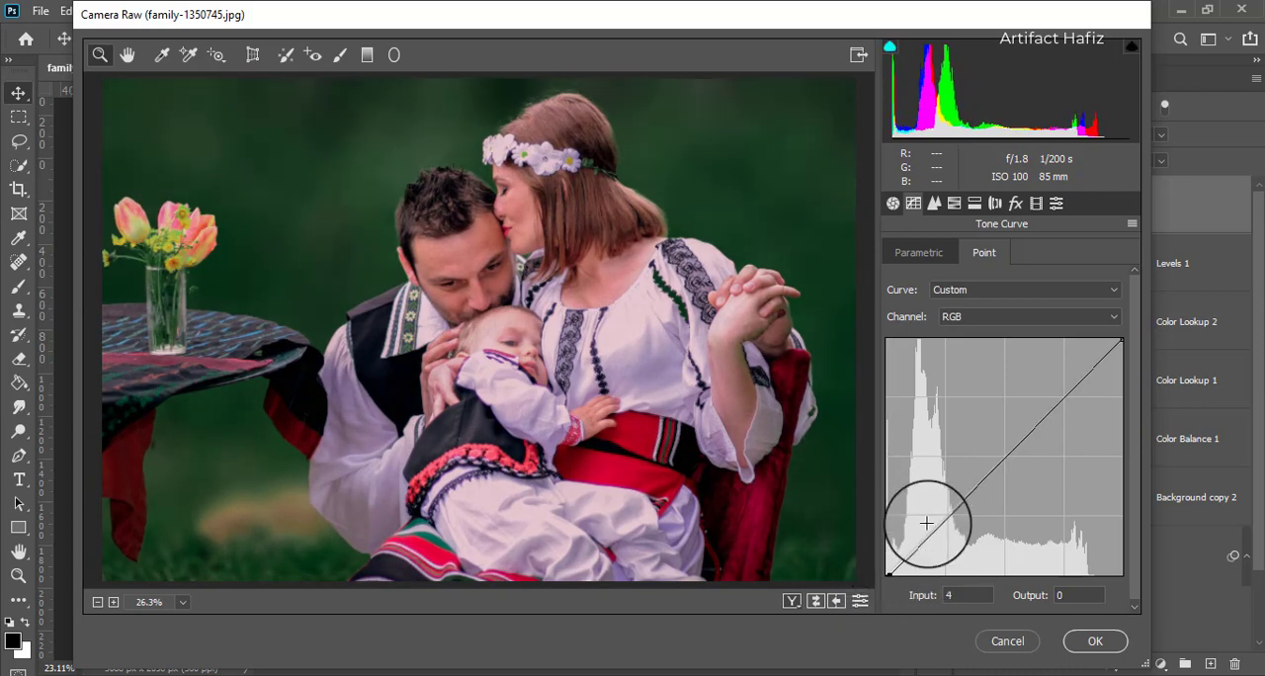
- Set the Calibration Red Primary to Hue +16 and Saturation -6, Green Primary Hue to +13 and Blue Primary Hue to -17
click(1036, 203)
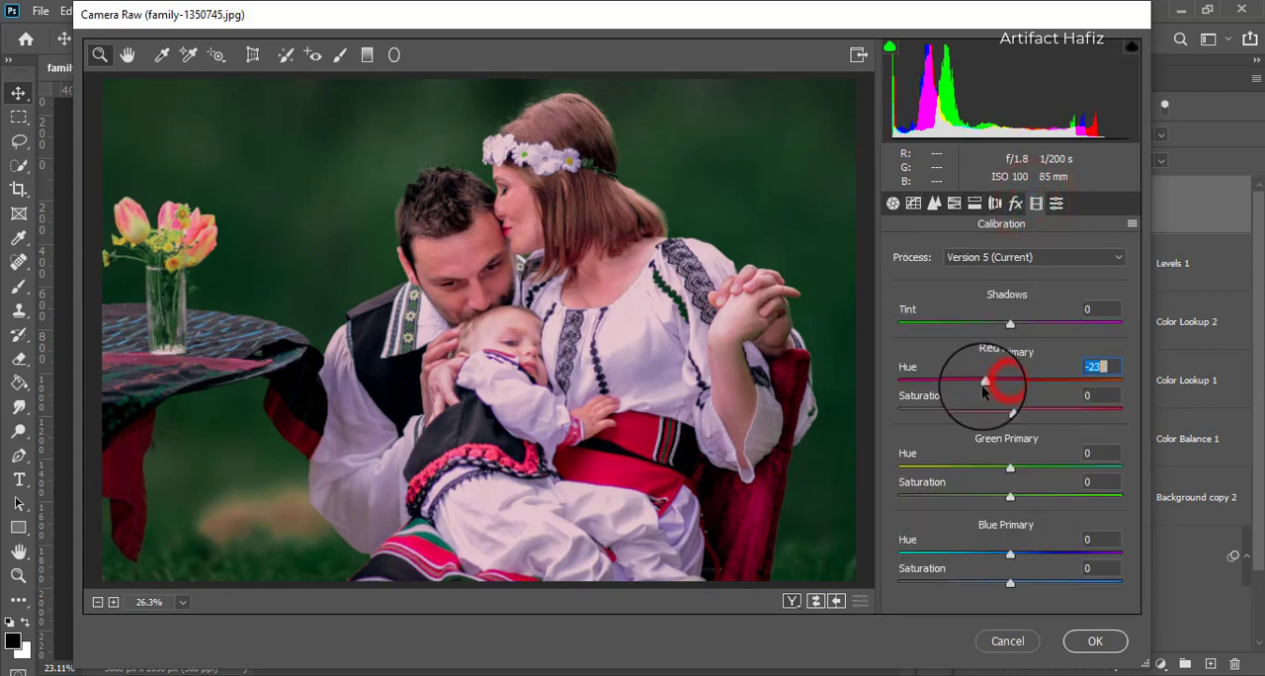
drag(984, 390, 1005, 415)
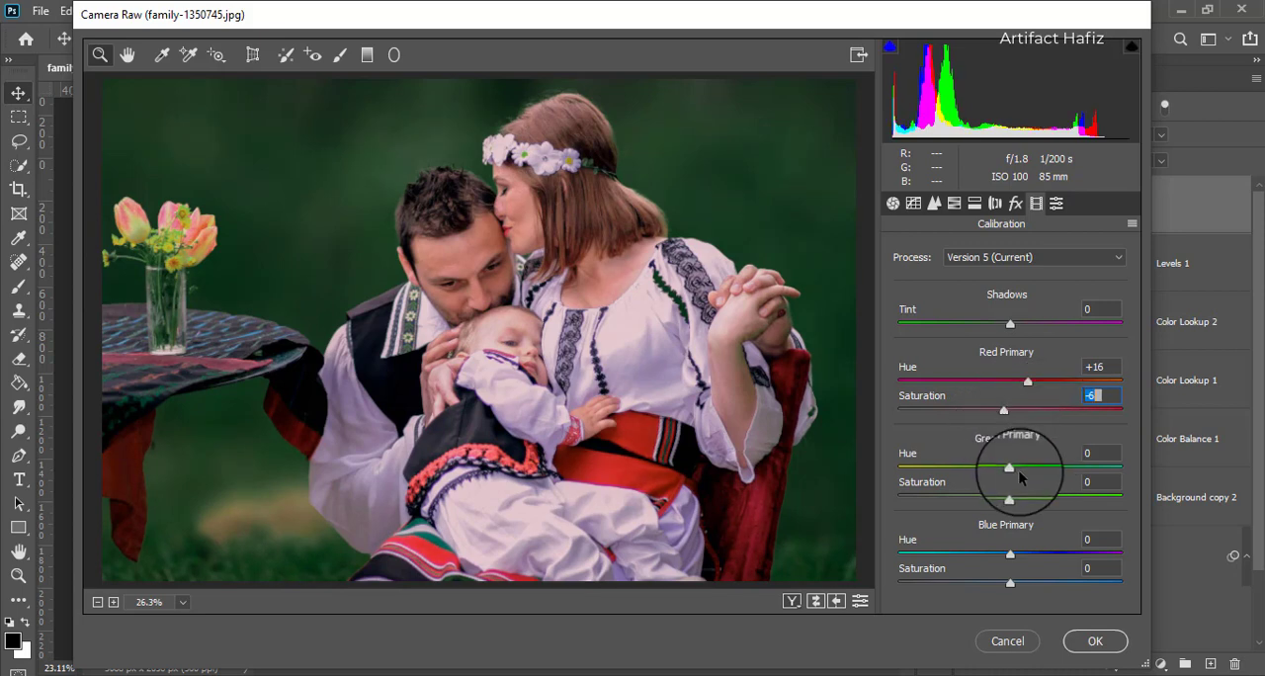
mouse_move(1010, 470)
mouse_down()
mouse_move(975, 466)
mouse_move(1068, 469)
mouse_move(1025, 466)
mouse_up()
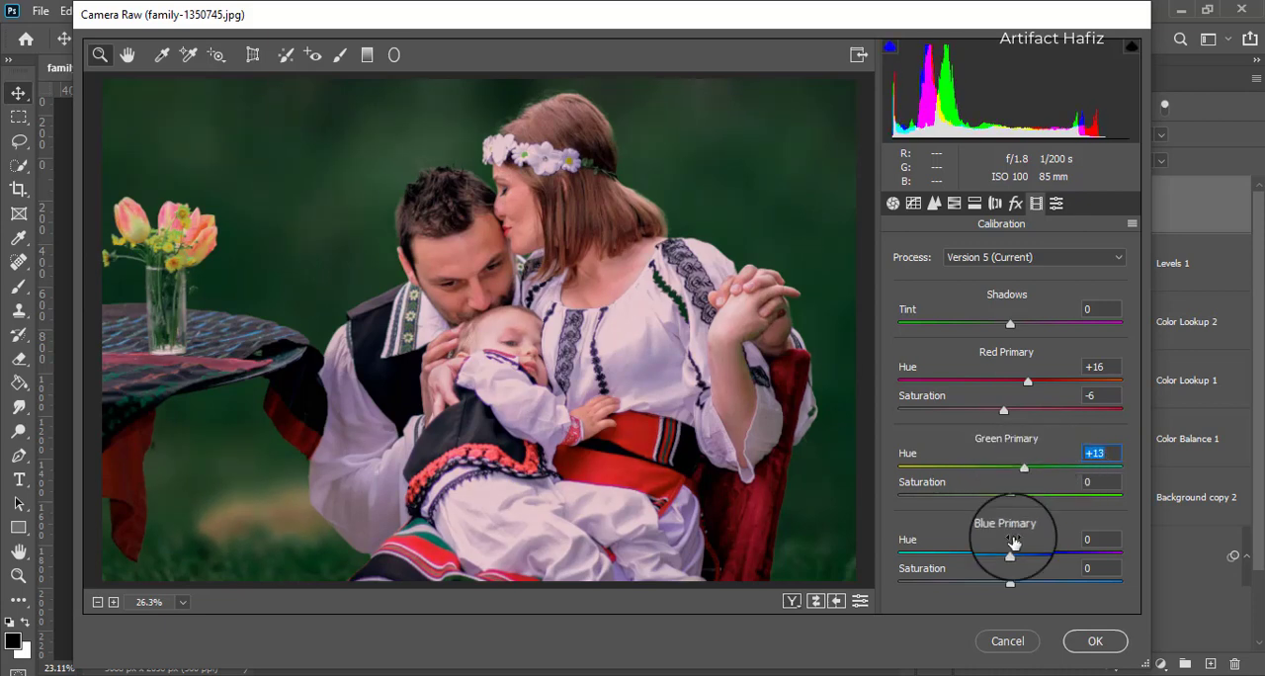
mouse_move(1010, 554)
mouse_down()
mouse_move(966, 555)
mouse_move(1042, 557)
mouse_move(988, 559)
mouse_up()
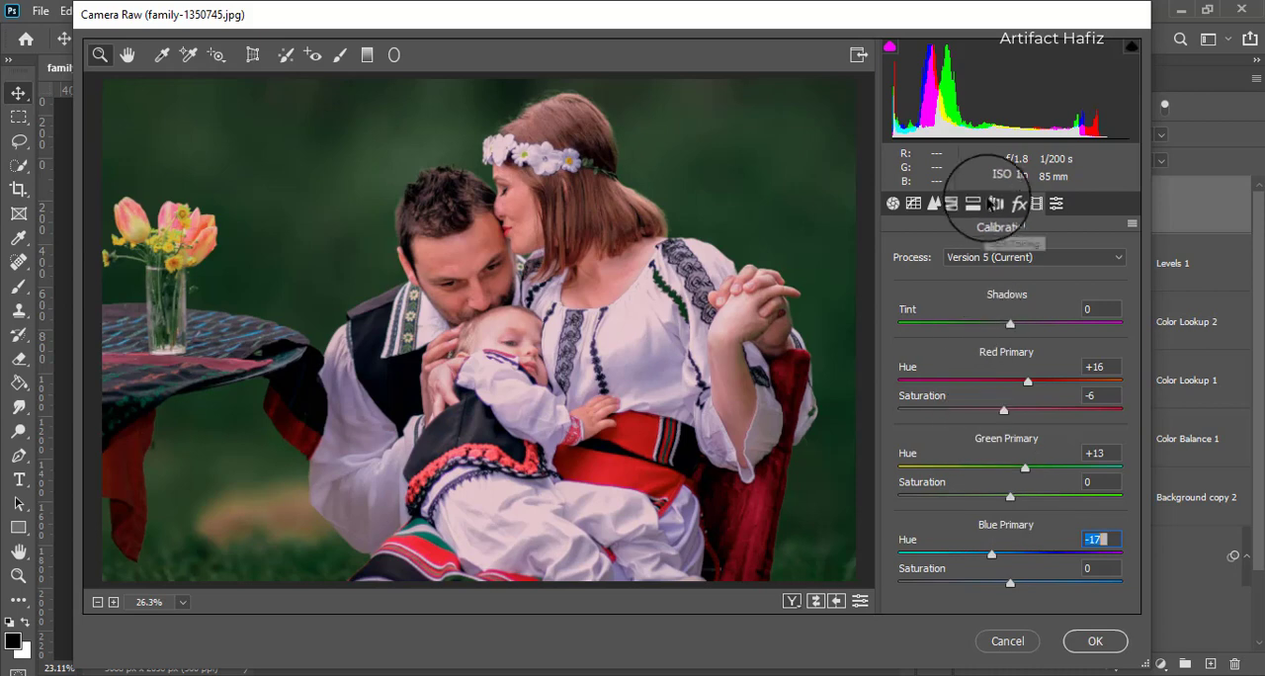
- Add a post-crop vignette with Amount -33, Midpoint 29, Roundness +100 and Feather 100
click(1015, 208)
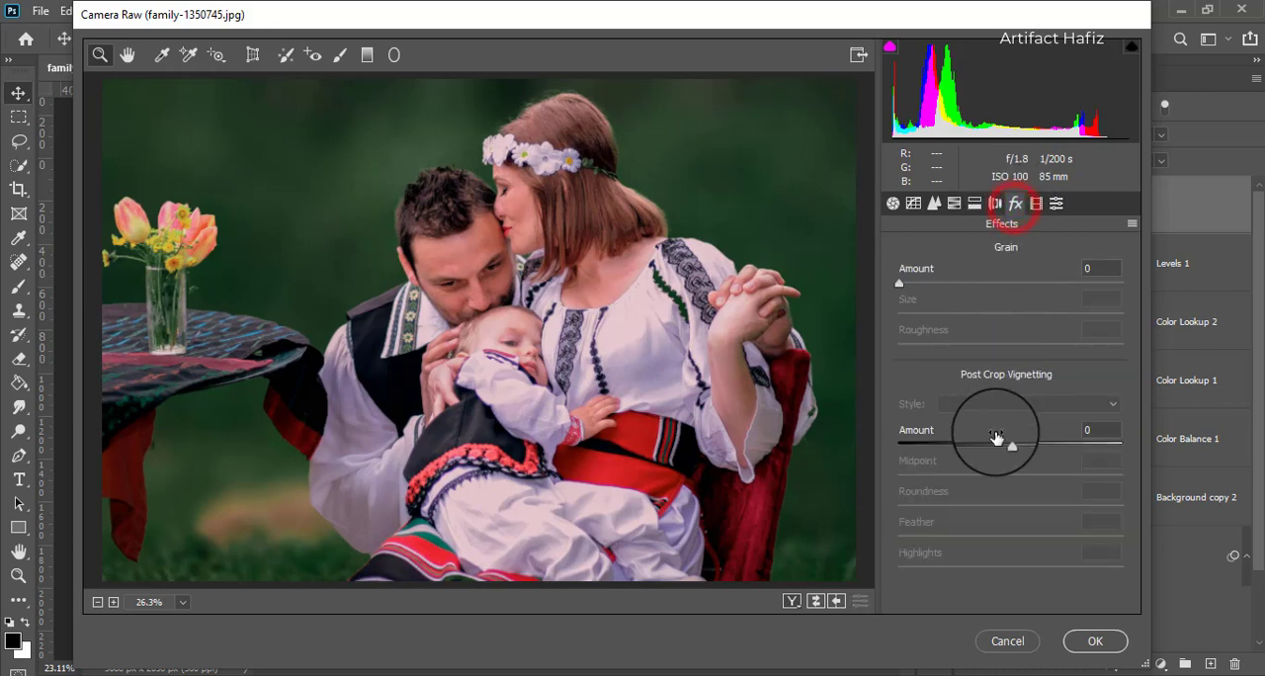
drag(1009, 446, 941, 447)
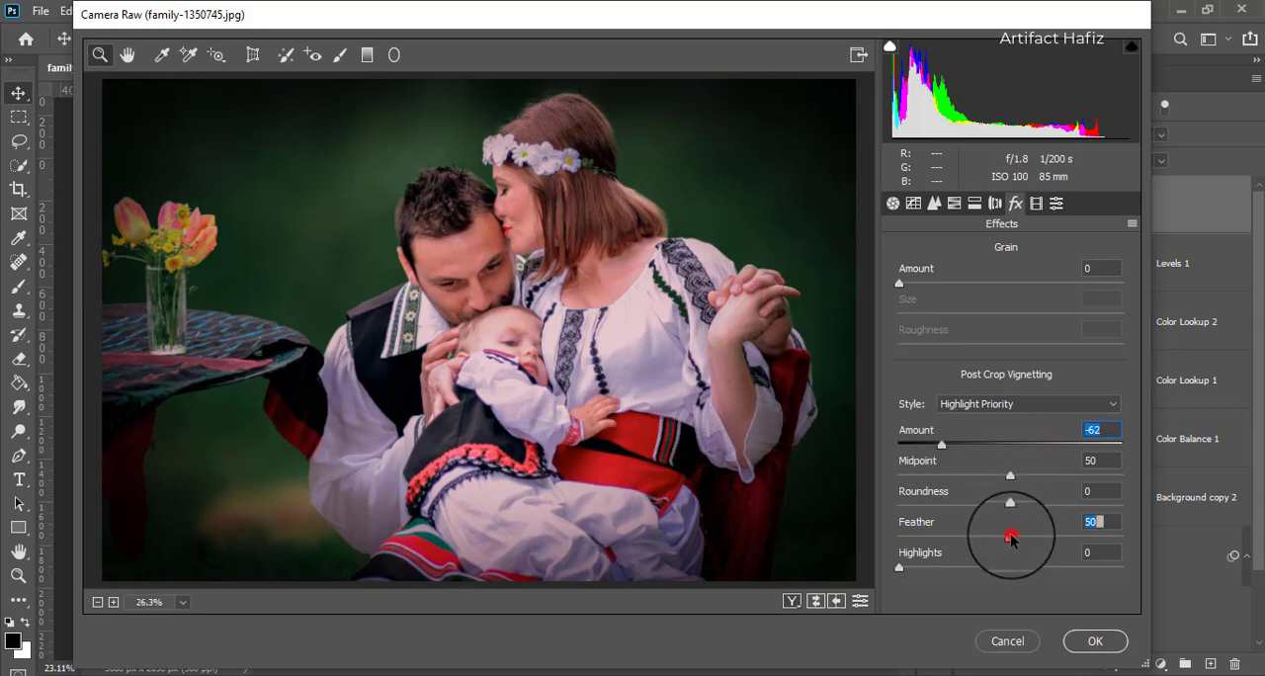
drag(1010, 537, 1122, 534)
drag(1010, 506, 1132, 509)
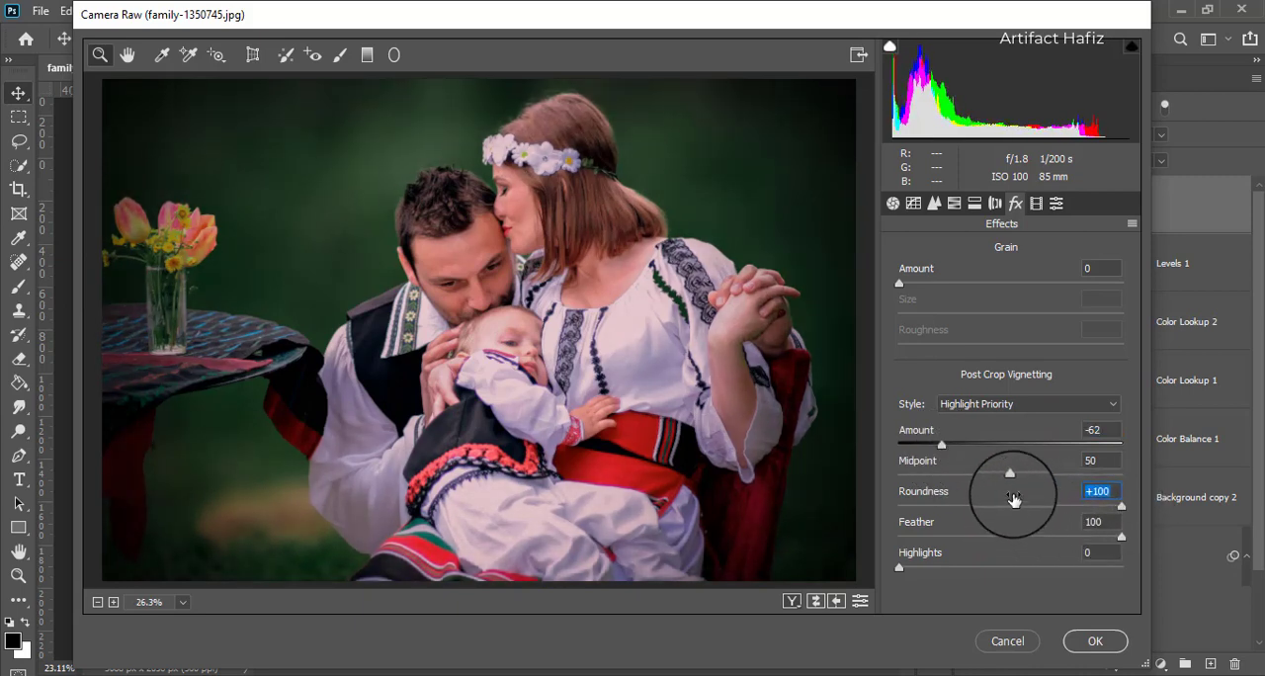
drag(1010, 479, 836, 477)
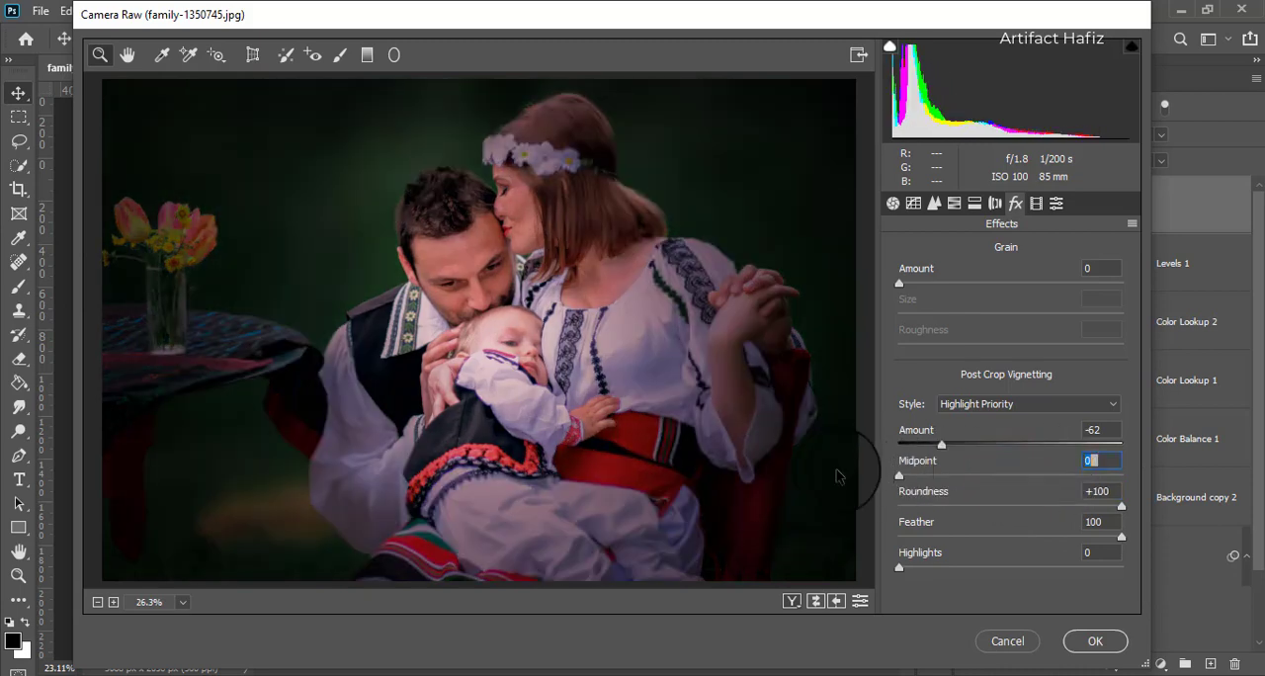
drag(939, 465, 968, 448)
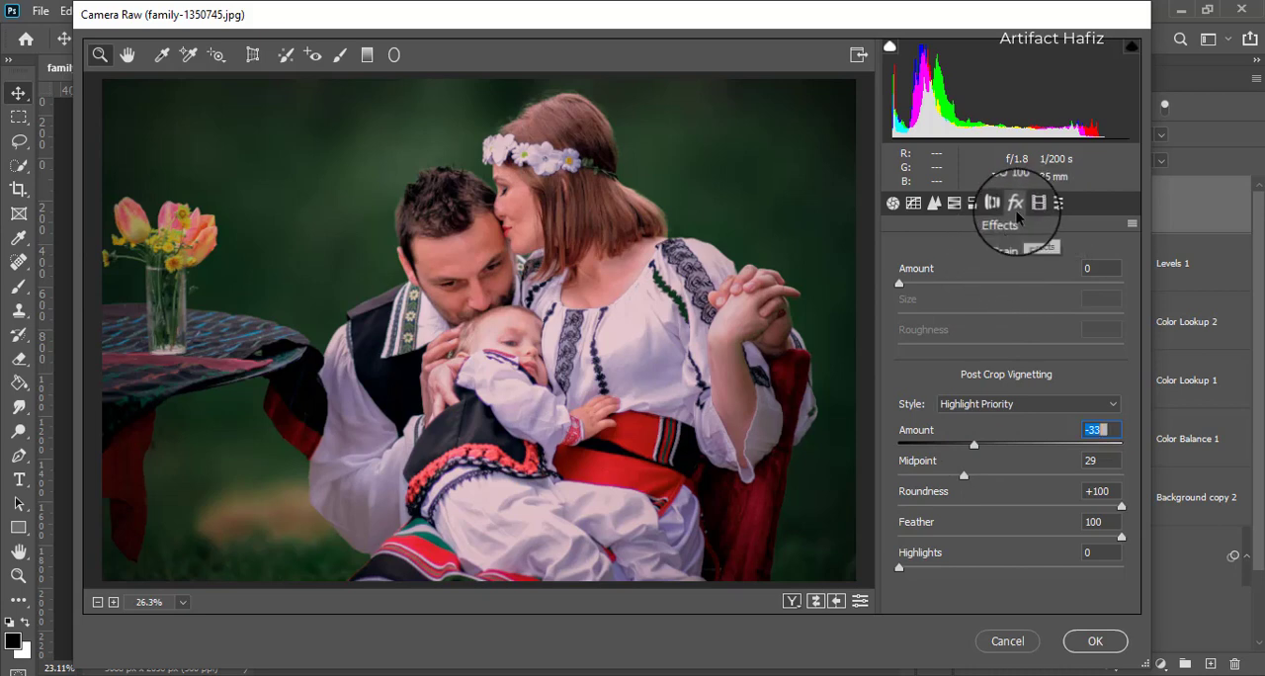
- Set the RGB point curve's black point to Input 0, Output 7, and slightly lift the Blue channel's black point at Input 0
click(913, 204)
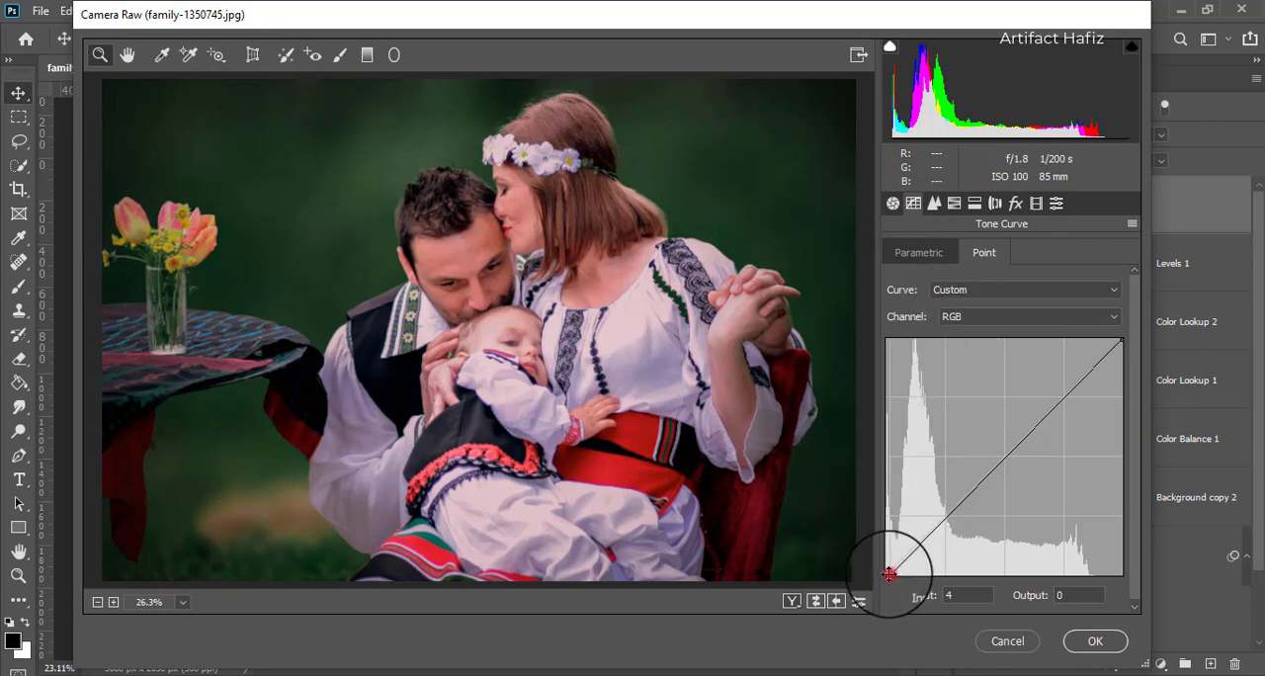
drag(889, 573, 861, 567)
click(978, 318)
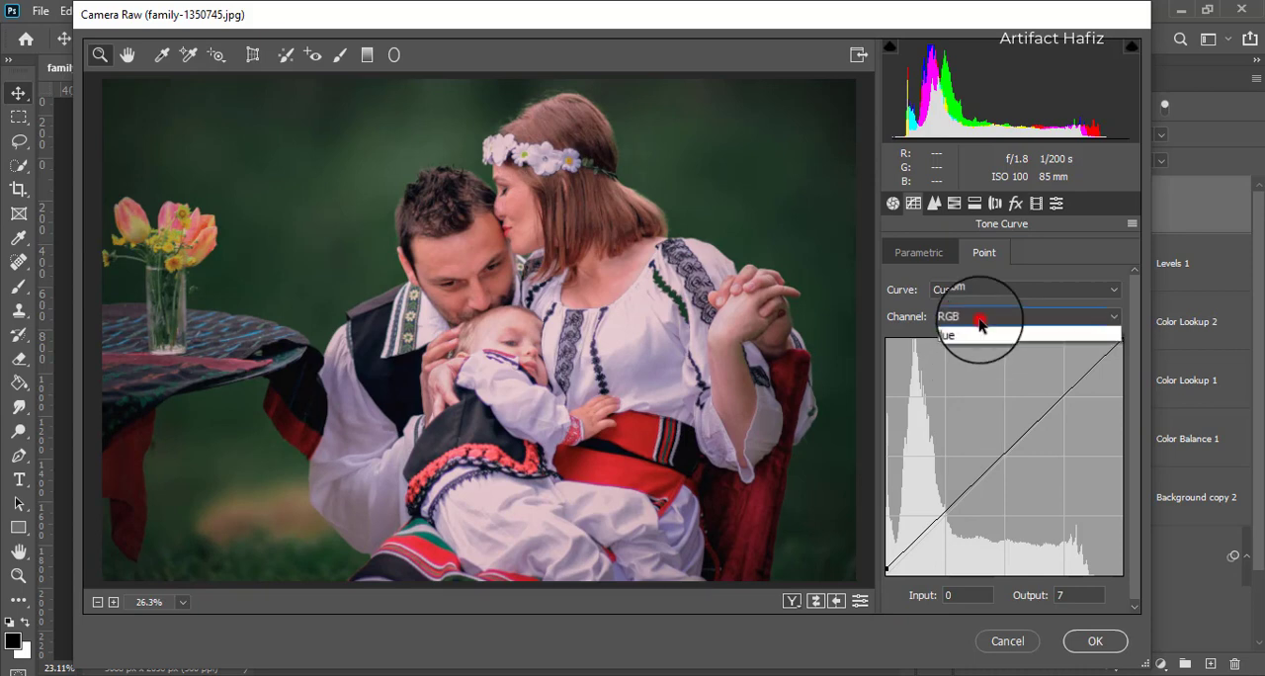
click(962, 375)
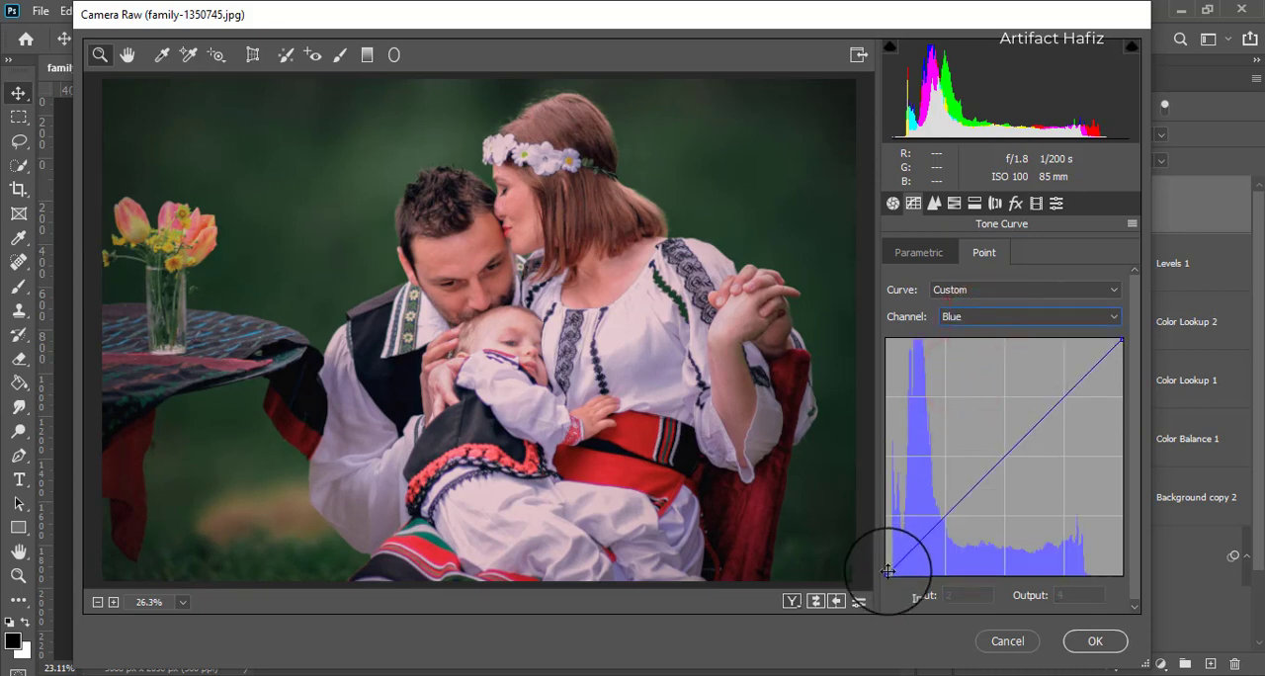
drag(889, 572, 874, 566)
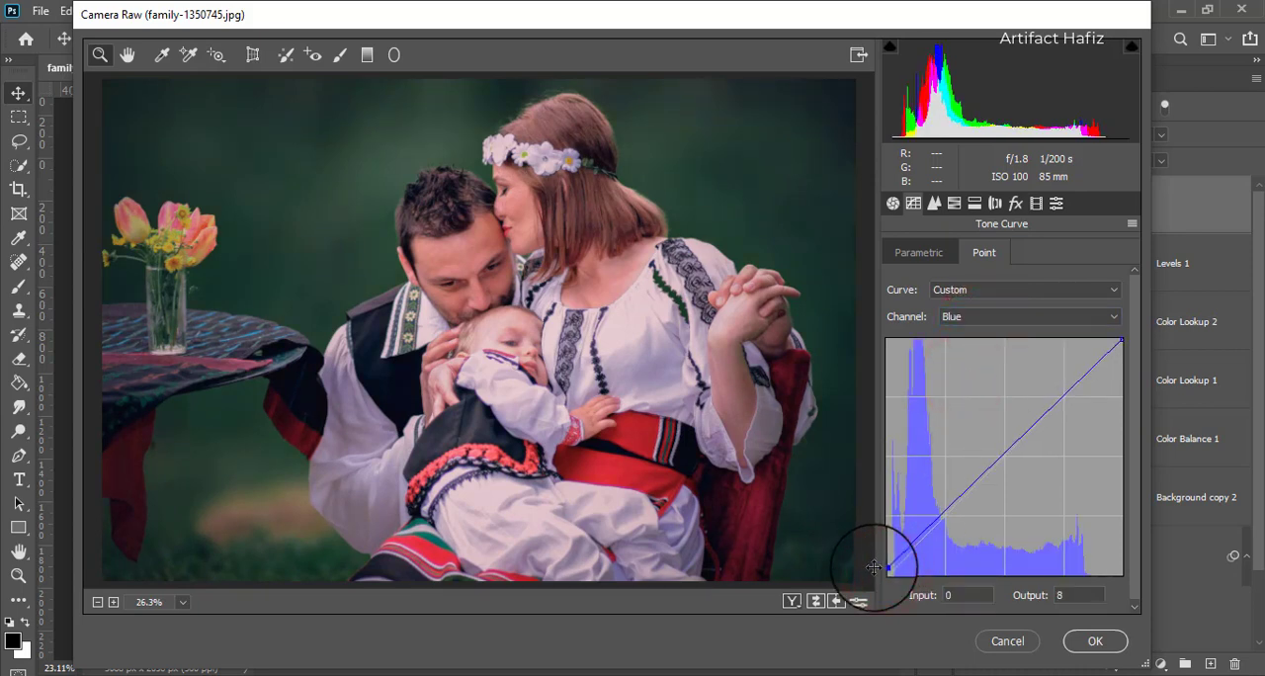
- Apply the Camera Raw adjustments and toggle Layer 1's visibility to compare before and after
click(1082, 640)
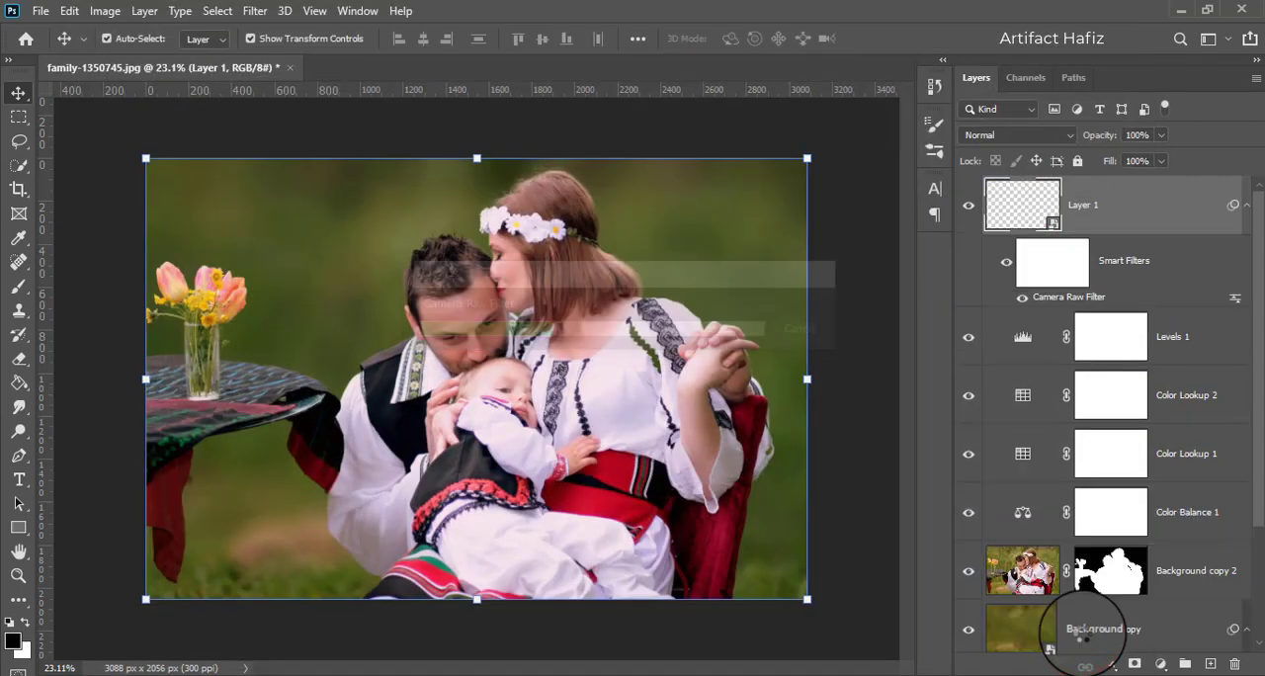
click(969, 208)
click(968, 206)
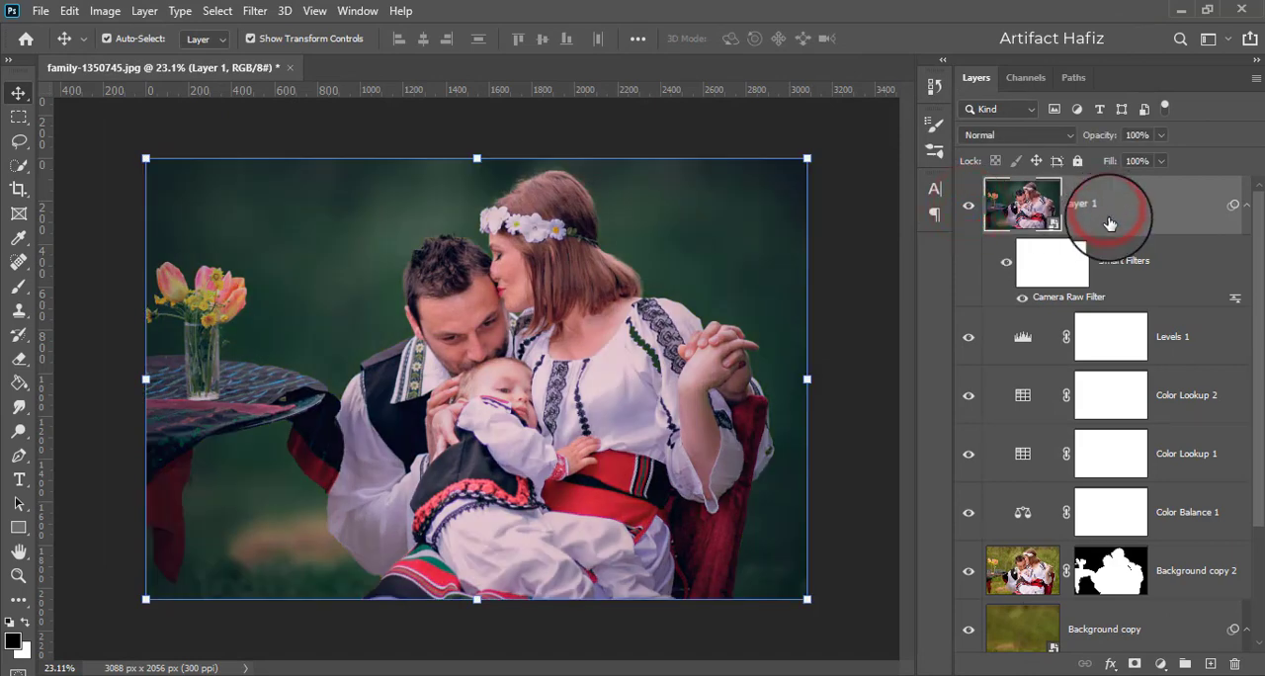
- Add a new empty layer above Layer 1 and set the foreground color to light orange ffbf8c for the Brush tool
click(1207, 667)
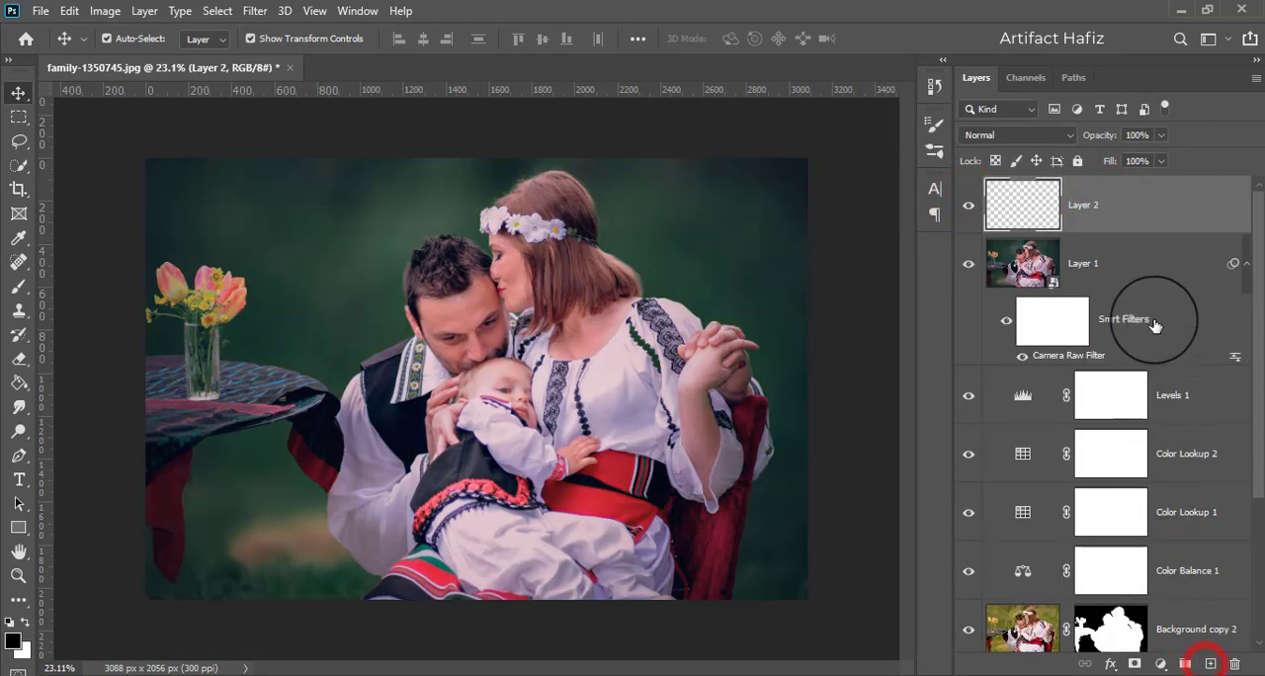
click(18, 238)
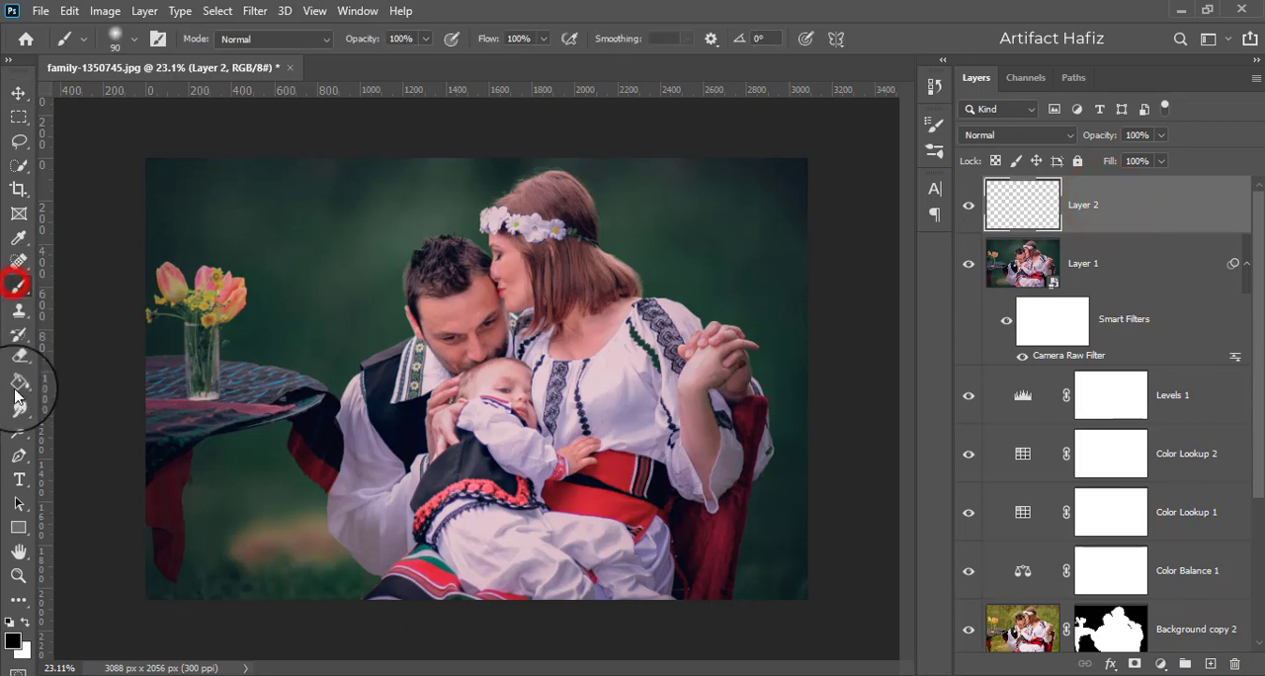
click(12, 641)
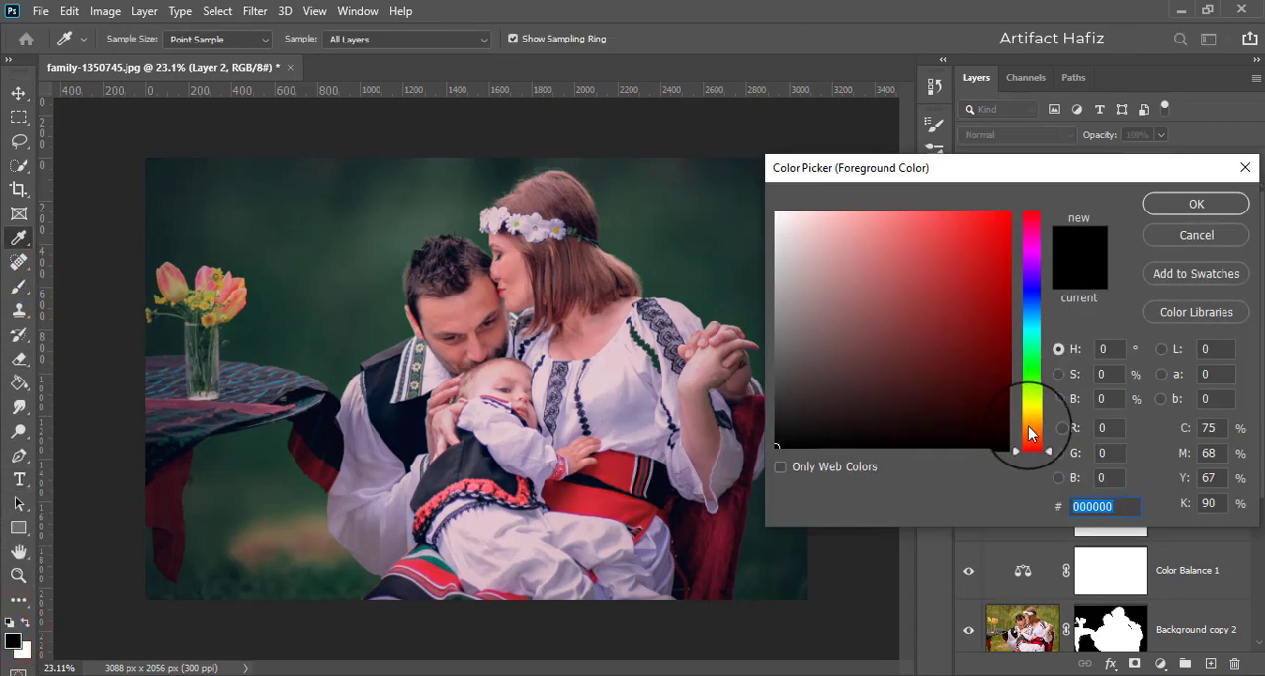
click(1028, 430)
mouse_move(904, 255)
mouse_down()
mouse_move(878, 196)
mouse_move(963, 212)
mouse_move(919, 164)
mouse_move(891, 183)
mouse_move(880, 170)
mouse_up()
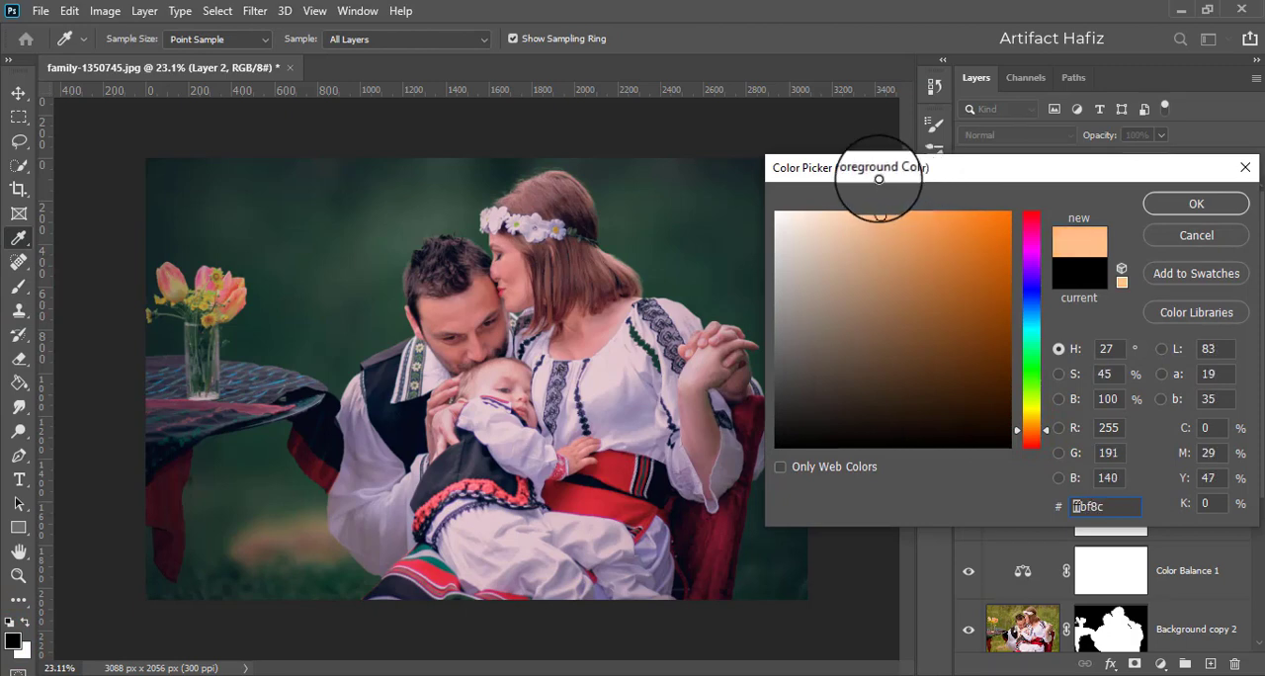
click(1159, 204)
key(b)
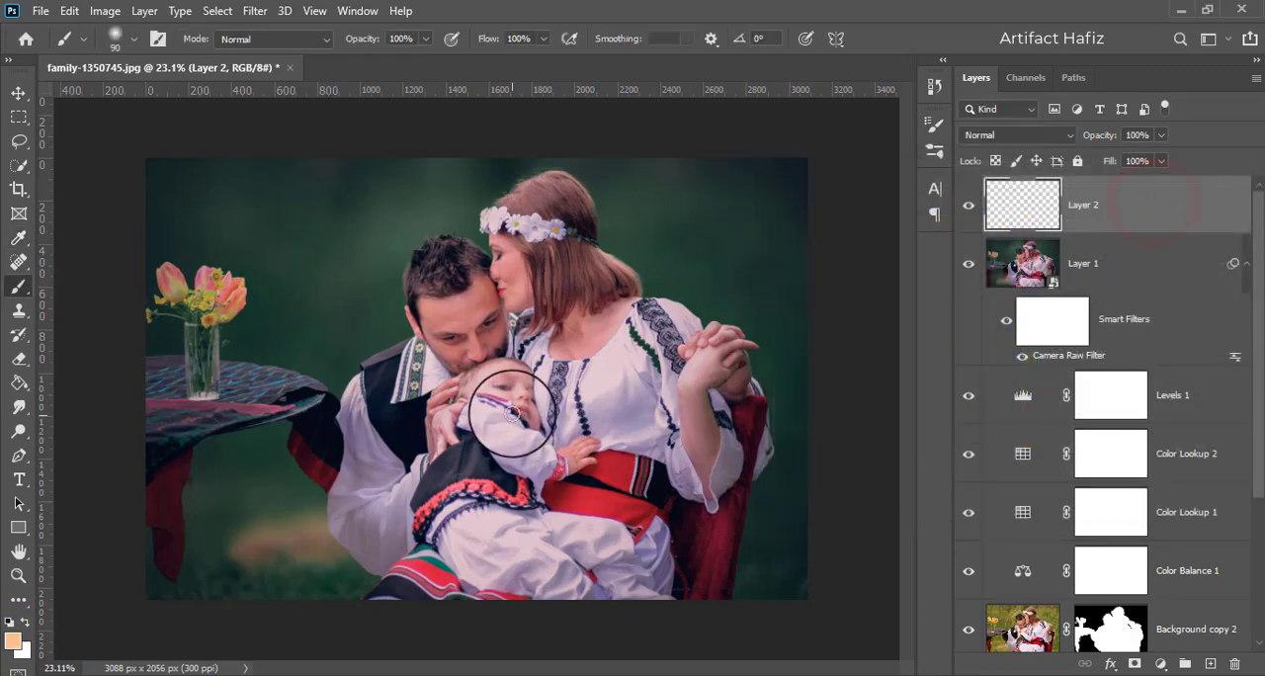
- Enlarge the soft brush to 1100 and paint a single orange glow over the man's face and the baby's head
key(bracketright)
key(bracketright)
key(bracketright)
key(bracketright)
key(bracketright)
key(bracketright)
key(bracketright)
key(bracketright)
key(bracketright)
key(bracketright)
key(bracketright)
key(bracketright)
key(bracketright)
key(bracketright)
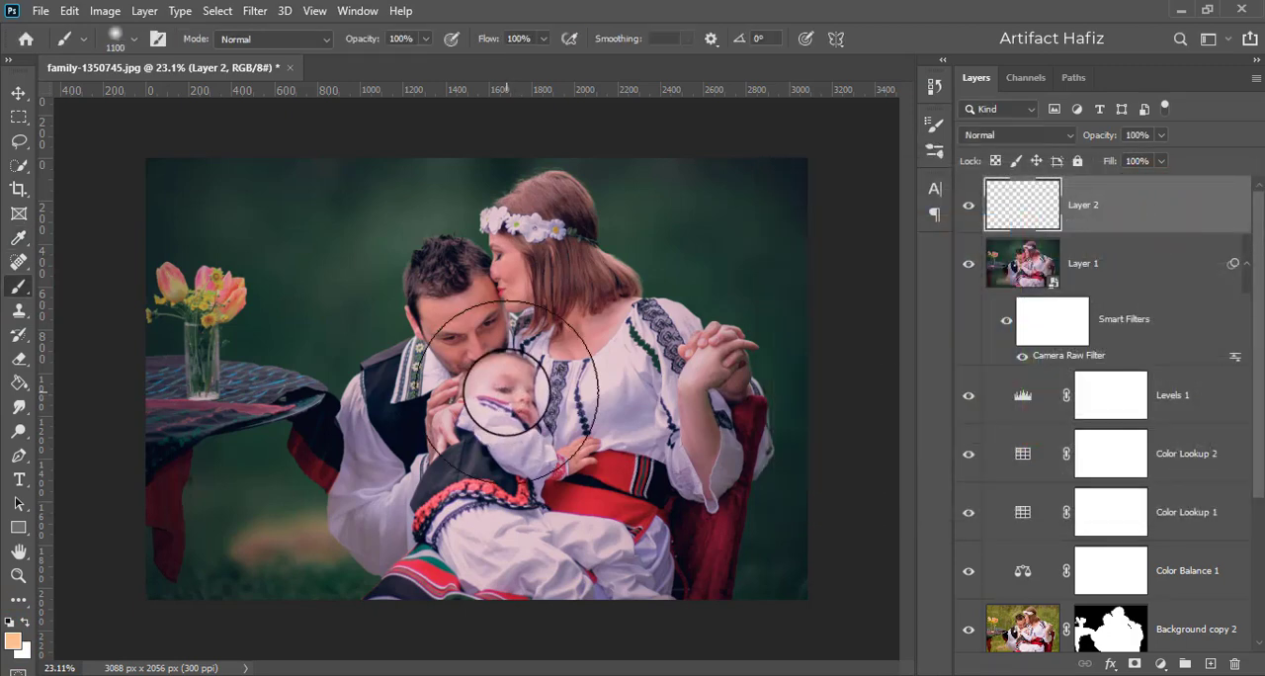
click(473, 366)
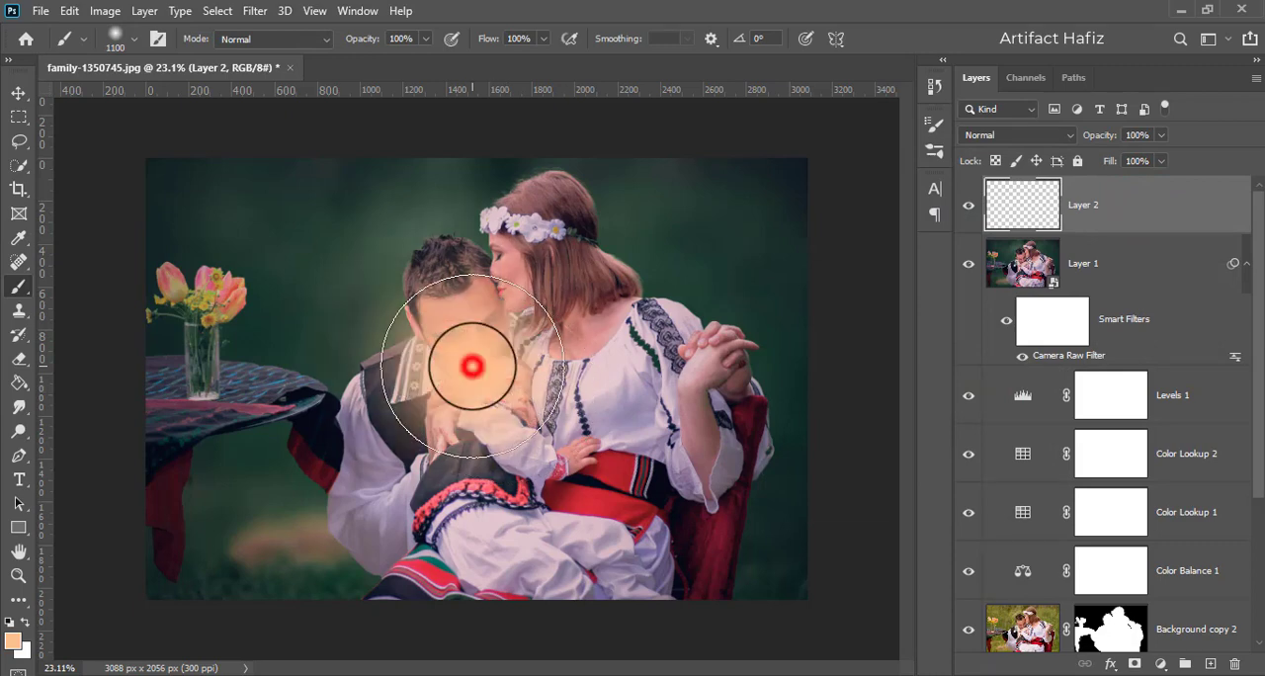
- Set Layer 2's blend mode to Screen and move the orange glow up to the photo's top edge above the man's head
click(19, 93)
key(ctrl+t)
click(1016, 134)
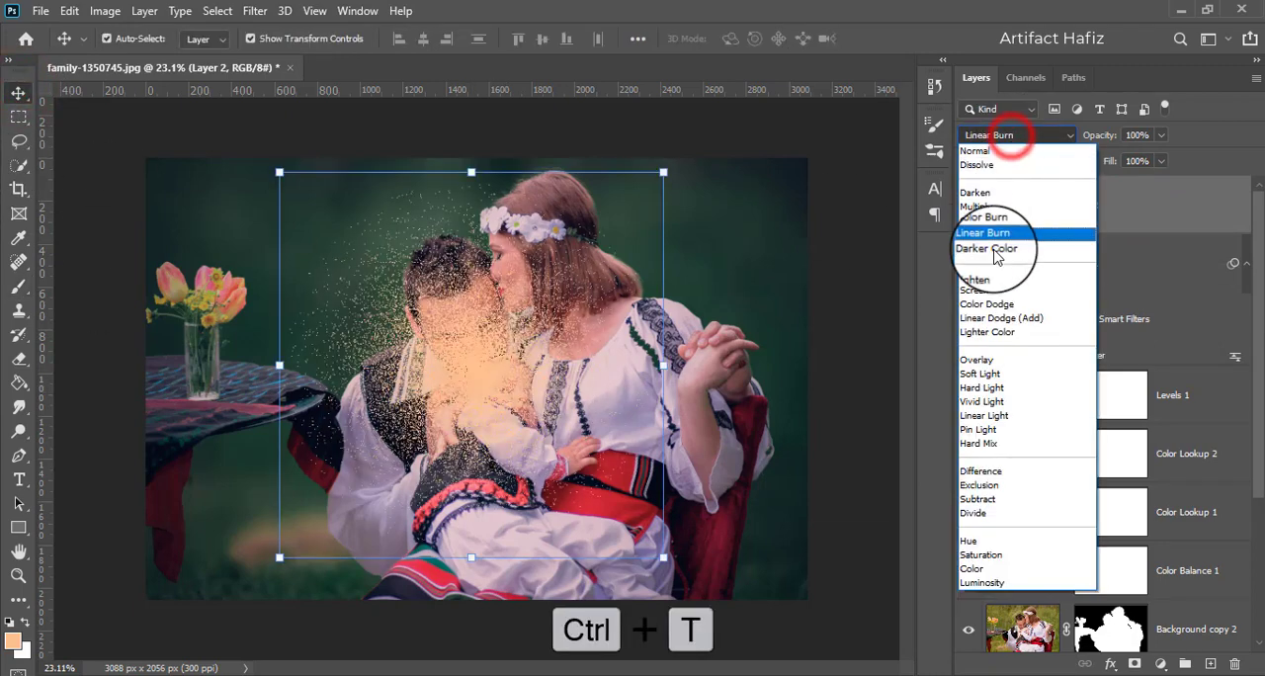
click(991, 288)
drag(438, 354, 376, 179)
- Scale the glow up to about 174.80% and position it at the photo's top edge above the couple
key(ctrl+t)
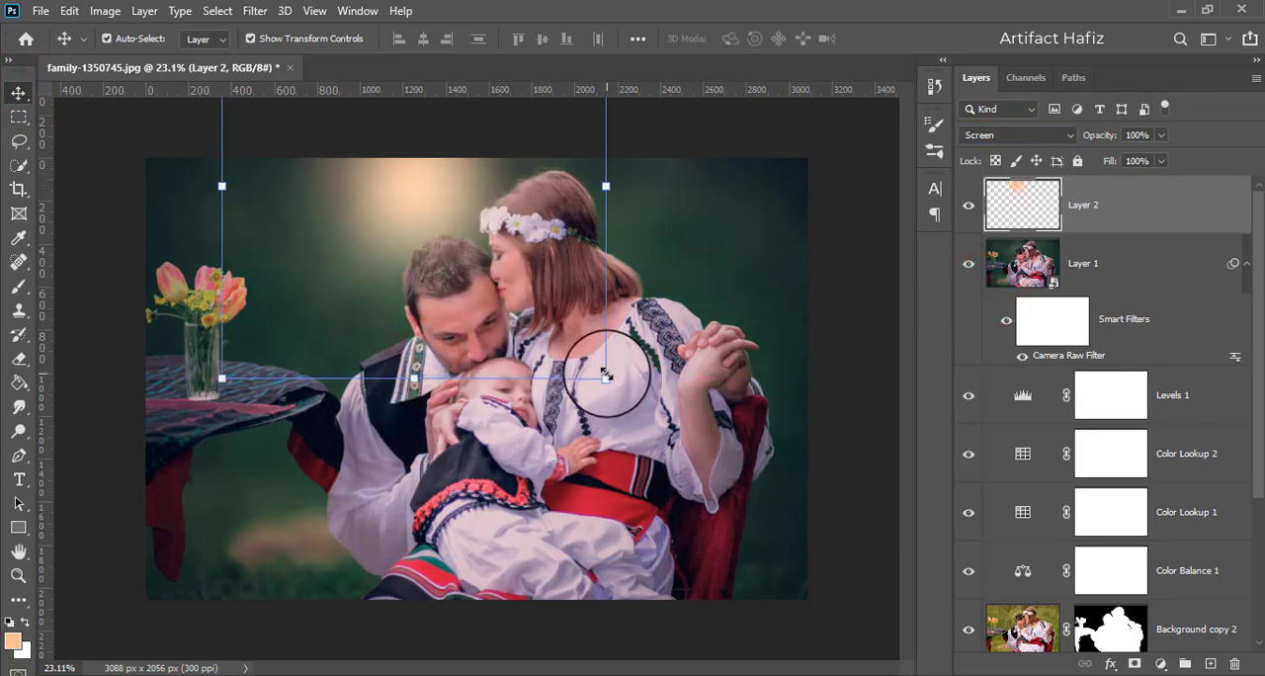
drag(606, 376, 763, 517)
drag(518, 331, 452, 220)
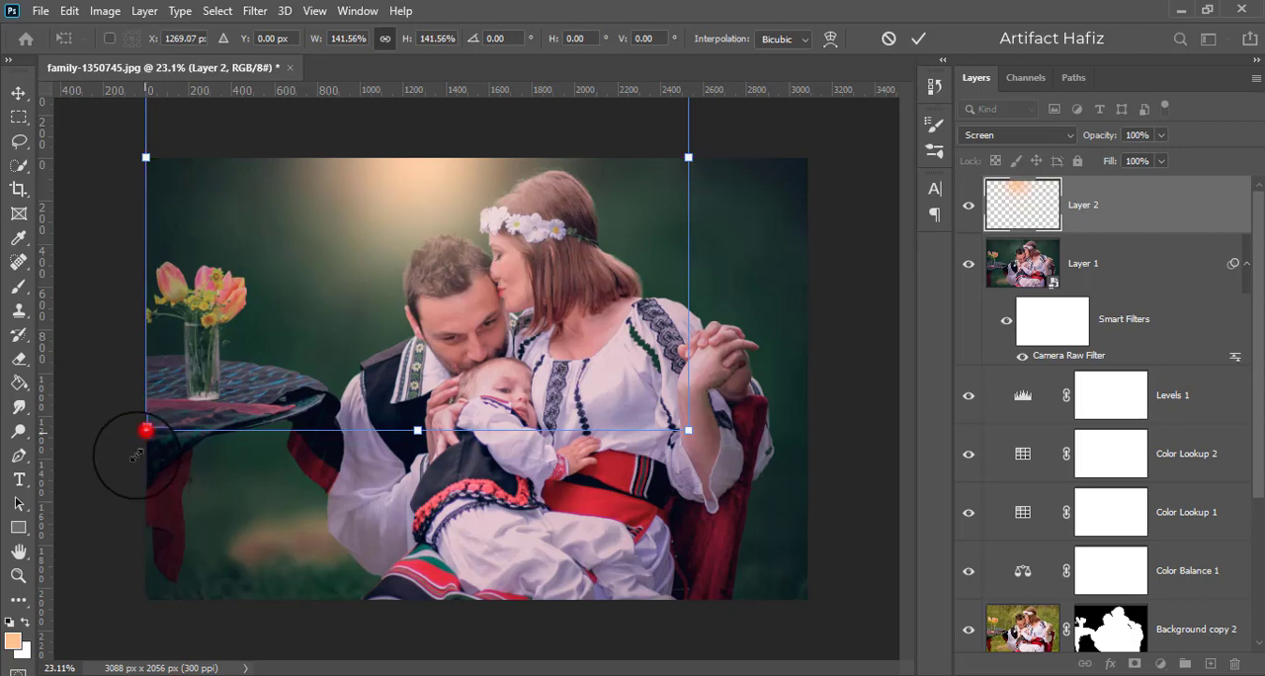
drag(147, 431, 313, 455)
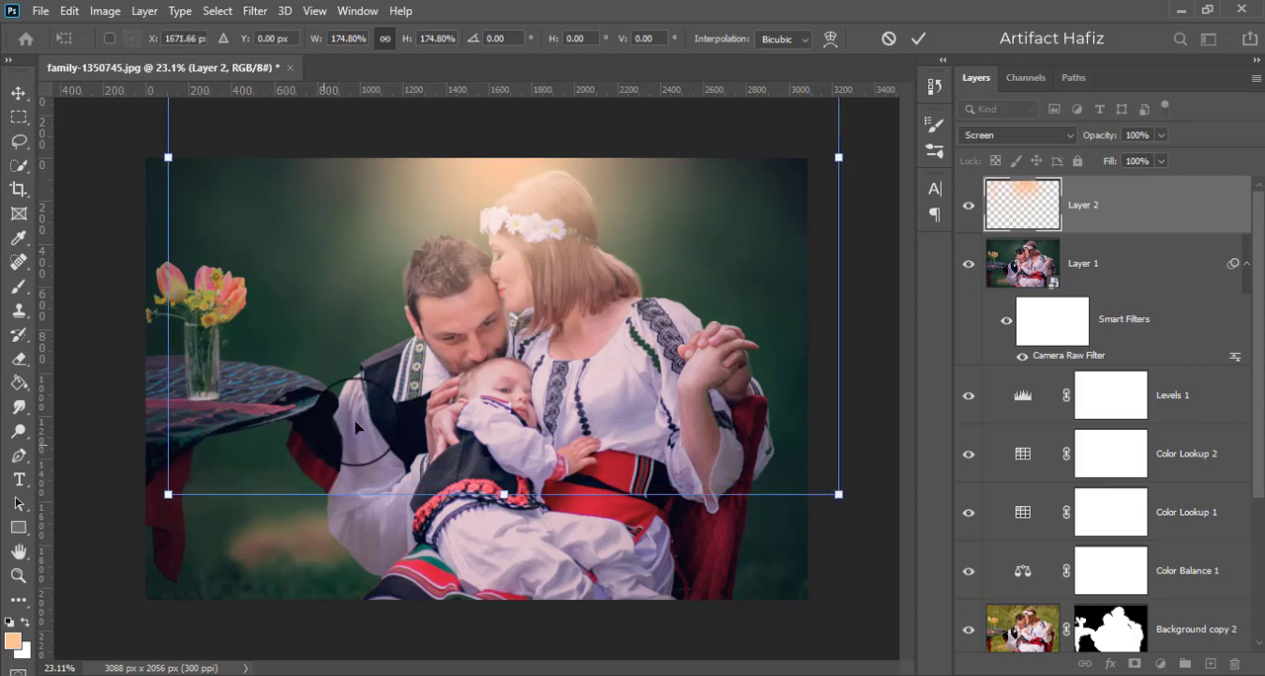
click(917, 35)
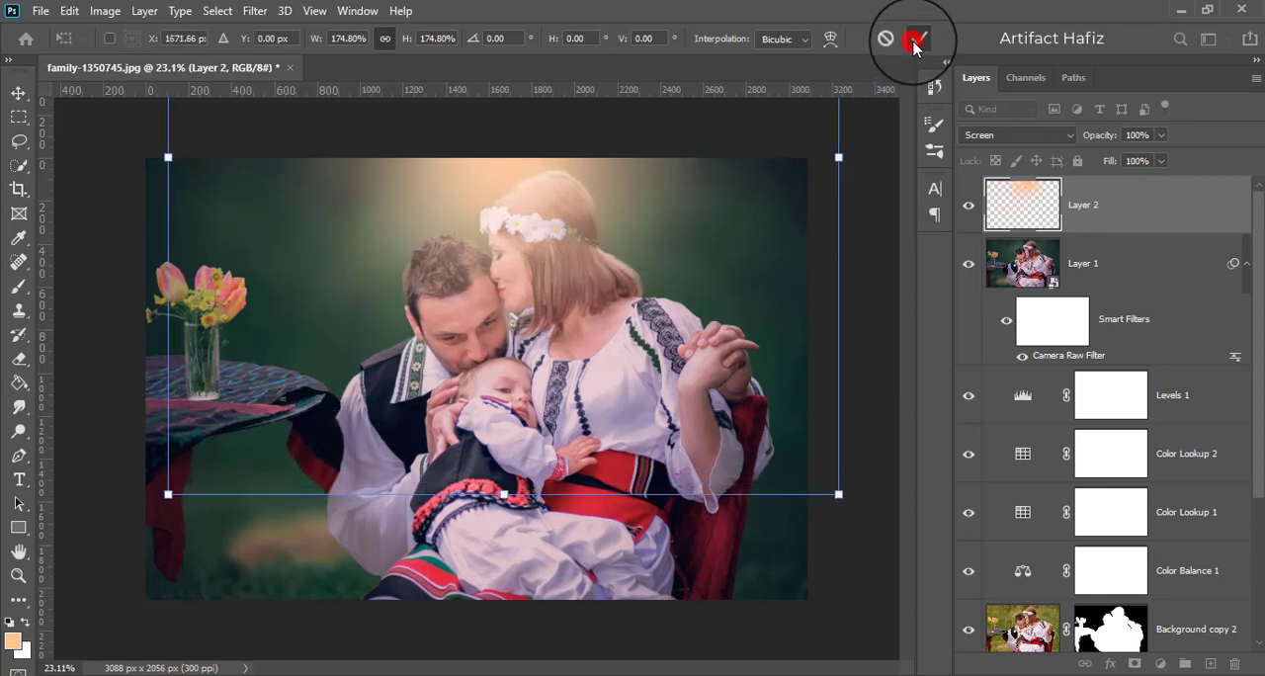
click(1146, 218)
click(1162, 135)
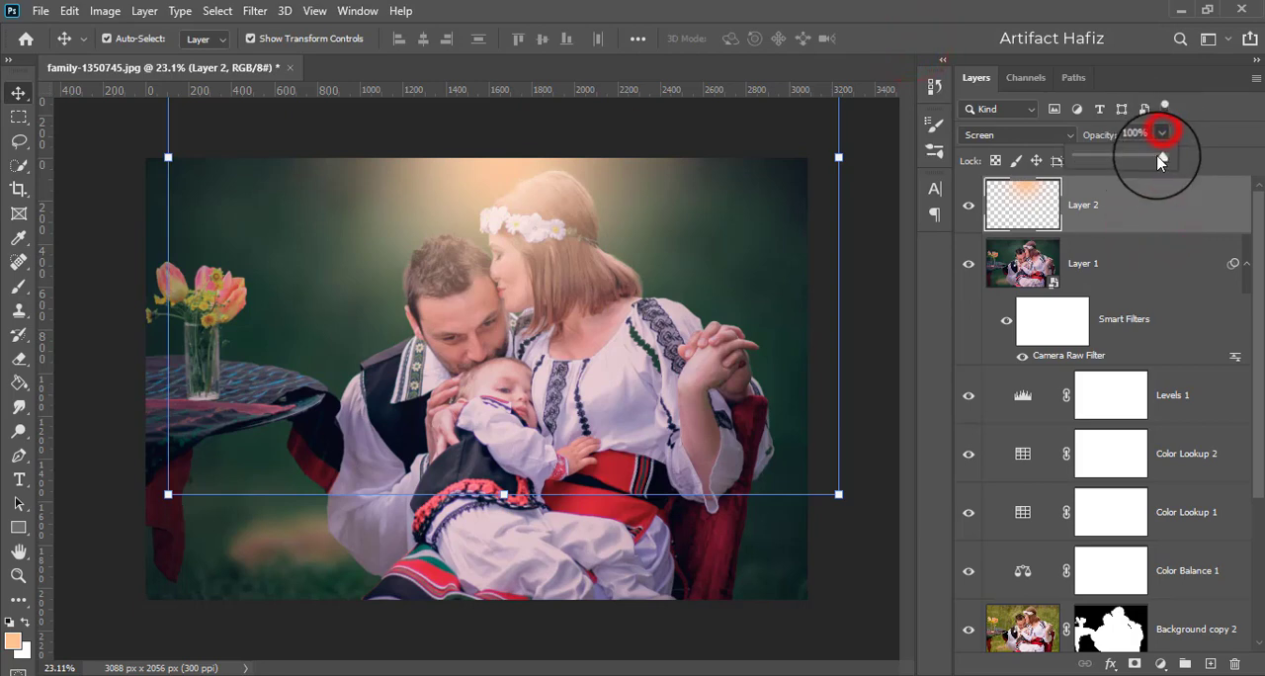
drag(1158, 155, 1193, 163)
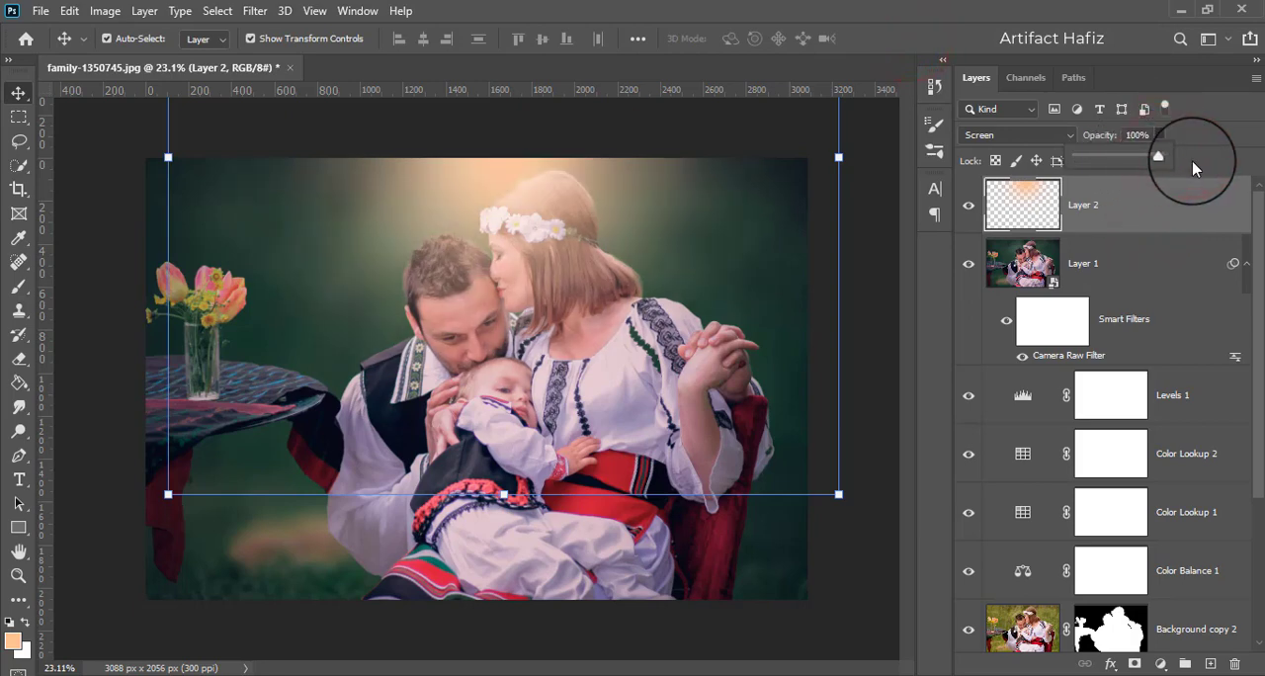
- Add a layer mask to Layer 2 and set up a black soft brush at size 600 and 39% opacity
click(1134, 663)
click(18, 286)
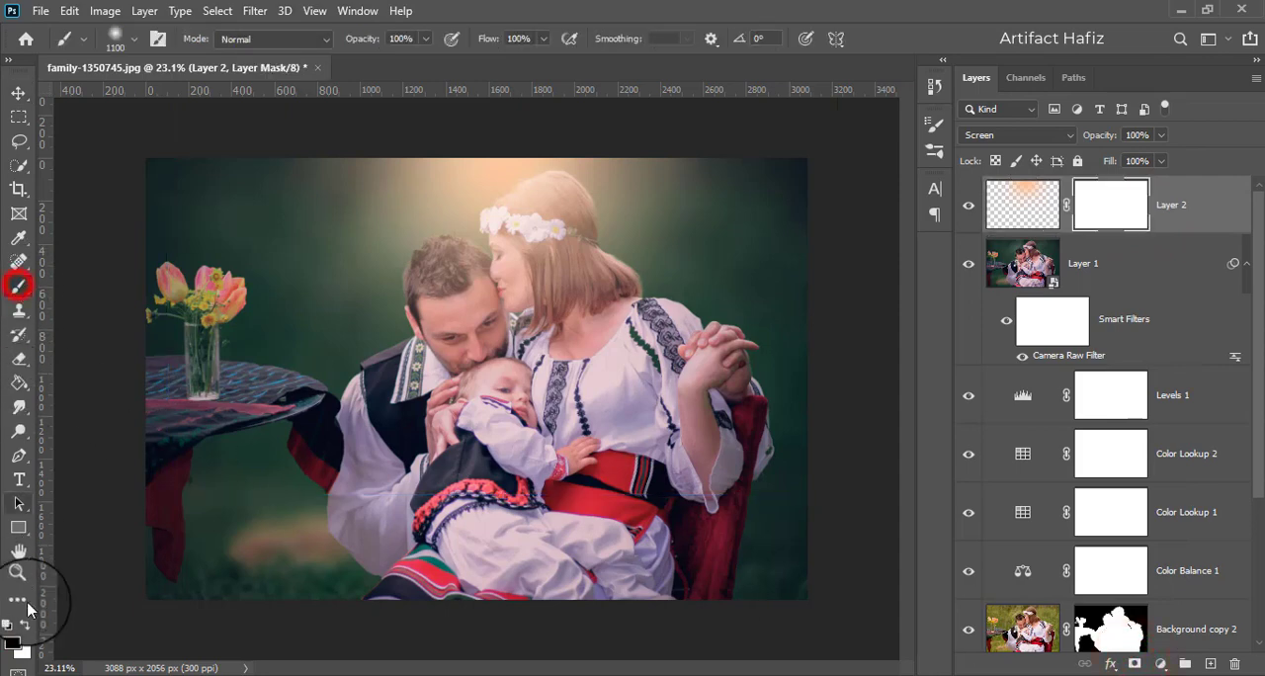
double_click(27, 624)
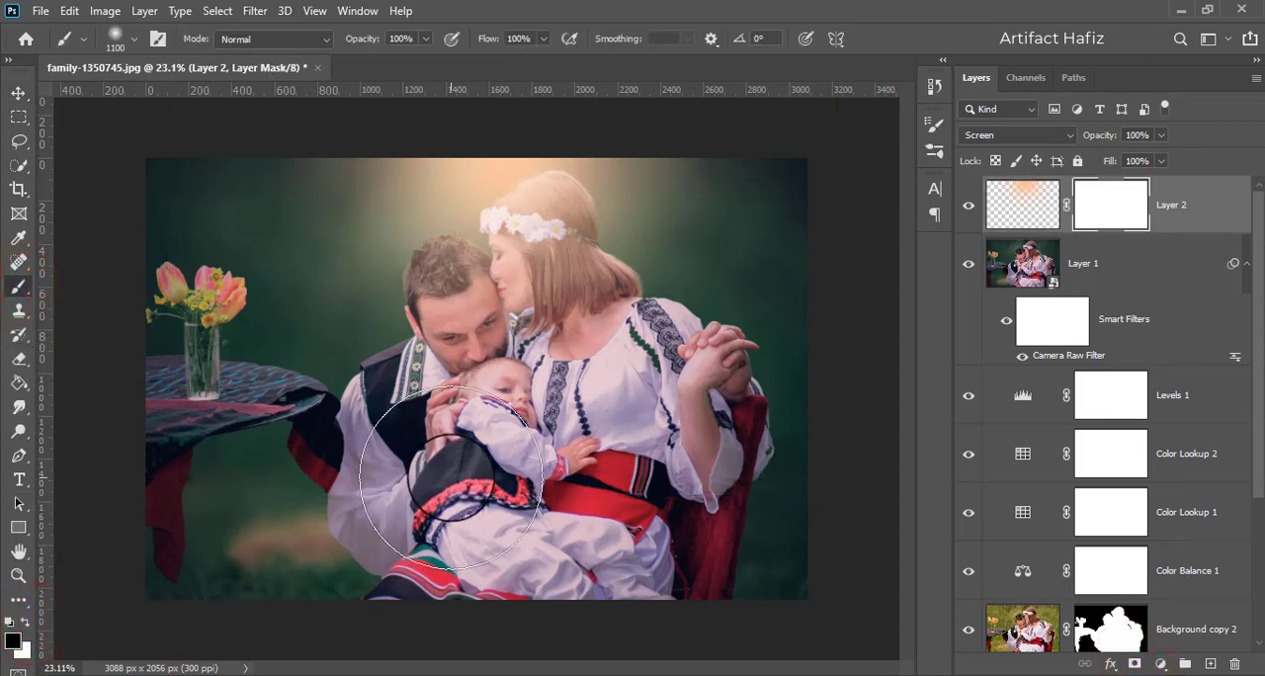
key(bracketleft)
key(bracketleft)
key(bracketleft)
key(bracketleft)
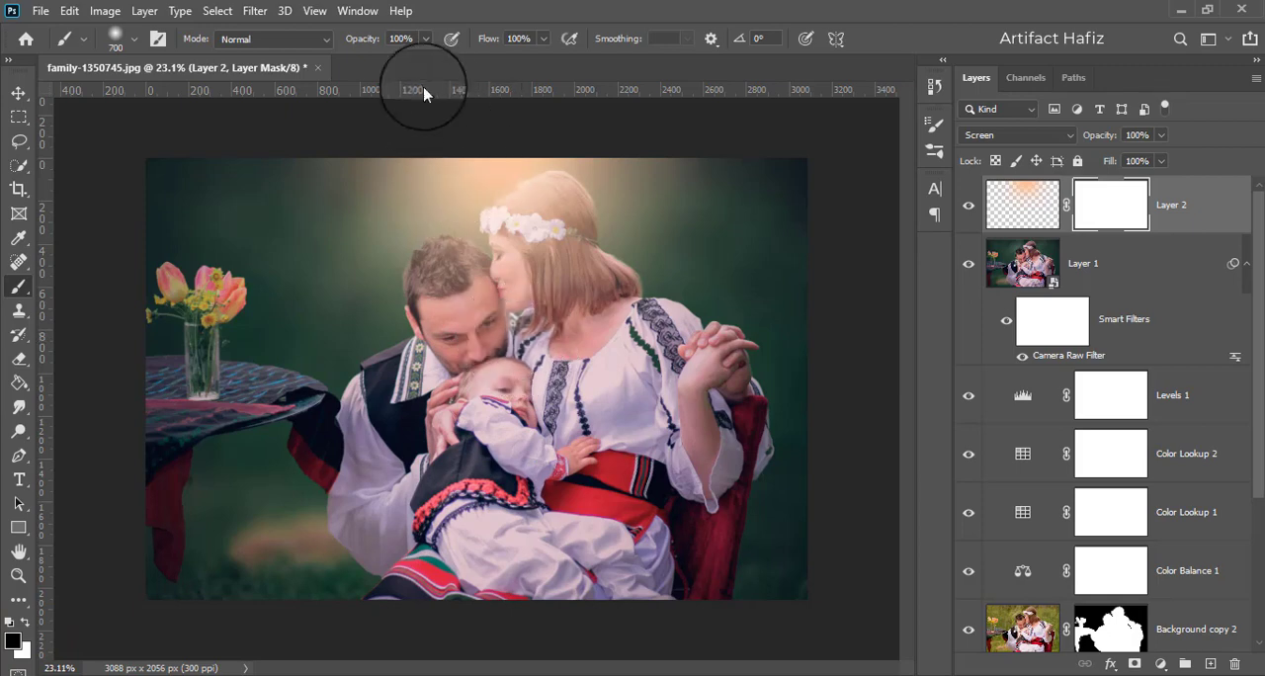
click(423, 39)
click(375, 58)
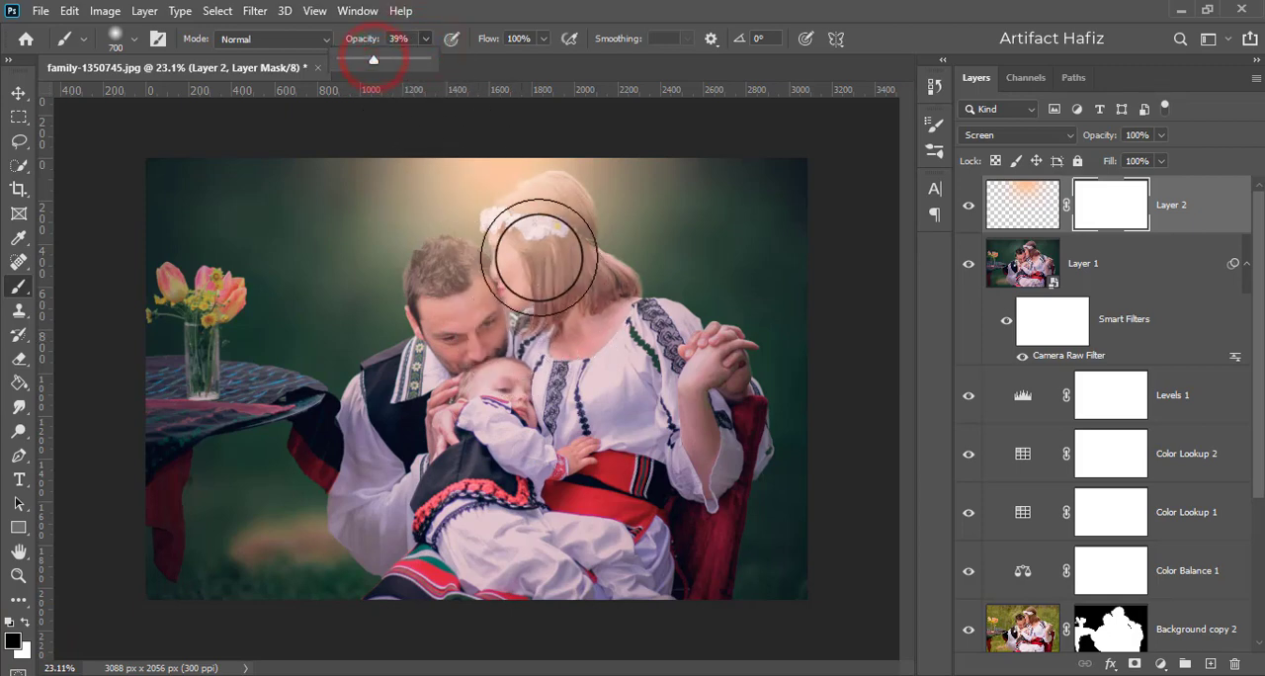
key(bracketleft)
- Paint on Layer 2's mask over the woman's, man's and baby's faces and the woman's blouse to reduce the glow there
mouse_move(525, 264)
mouse_down()
mouse_move(543, 345)
mouse_move(535, 338)
mouse_up()
drag(455, 298, 519, 438)
mouse_move(528, 270)
mouse_down()
mouse_move(489, 300)
mouse_move(525, 305)
mouse_up()
drag(496, 311, 498, 296)
drag(484, 327, 499, 356)
mouse_move(489, 368)
mouse_down()
mouse_move(537, 371)
mouse_move(564, 409)
mouse_move(497, 424)
mouse_move(486, 367)
mouse_up()
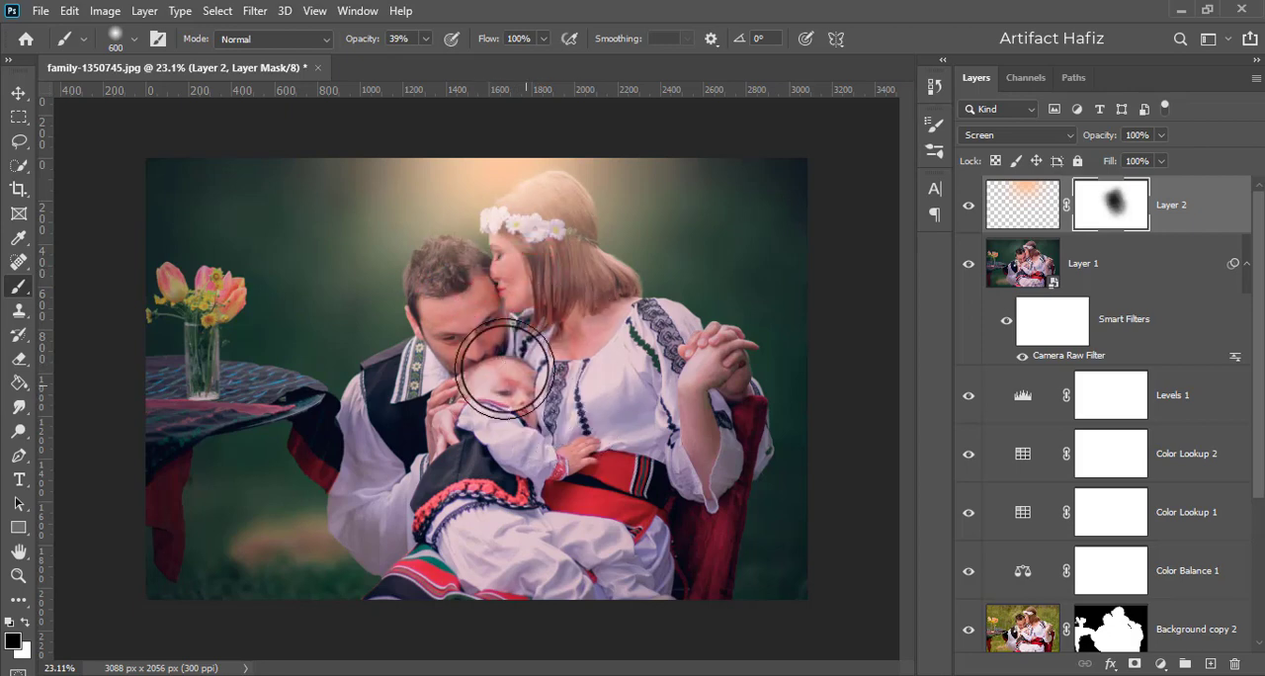
mouse_move(480, 315)
mouse_down()
mouse_move(502, 450)
mouse_move(512, 386)
mouse_up()
click(626, 405)
- Lower Layer 2's opacity to 43%
click(19, 92)
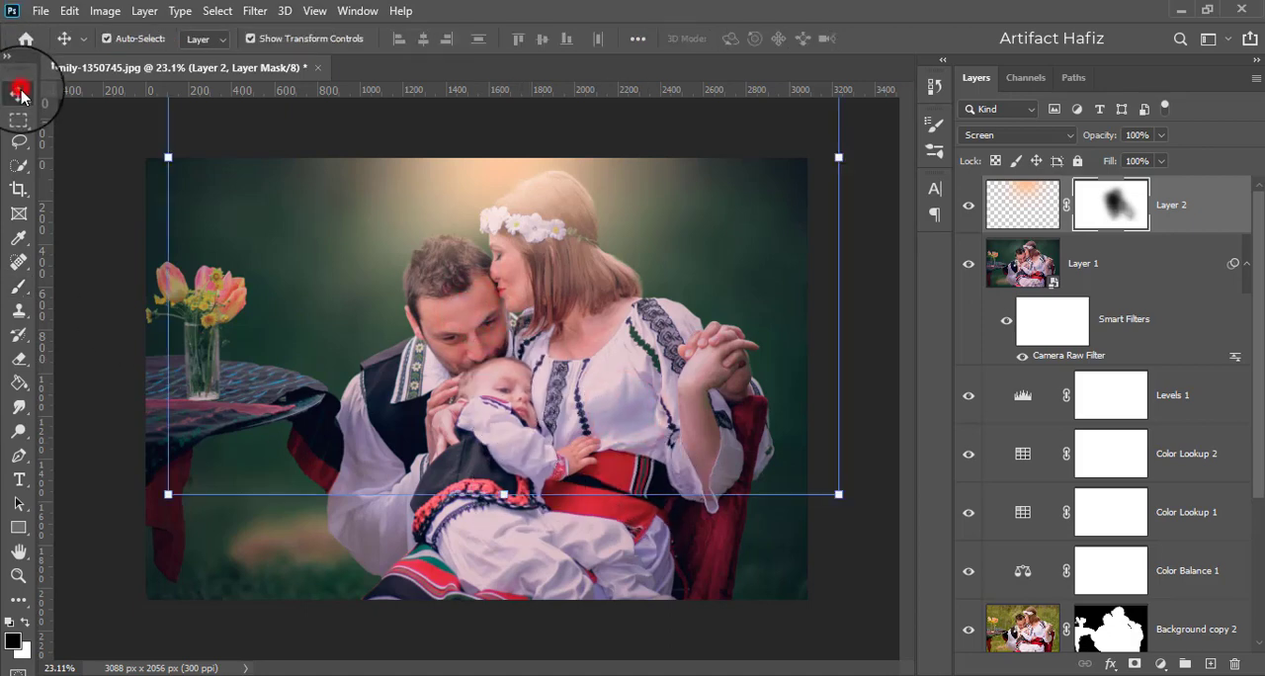
click(1176, 206)
click(1161, 134)
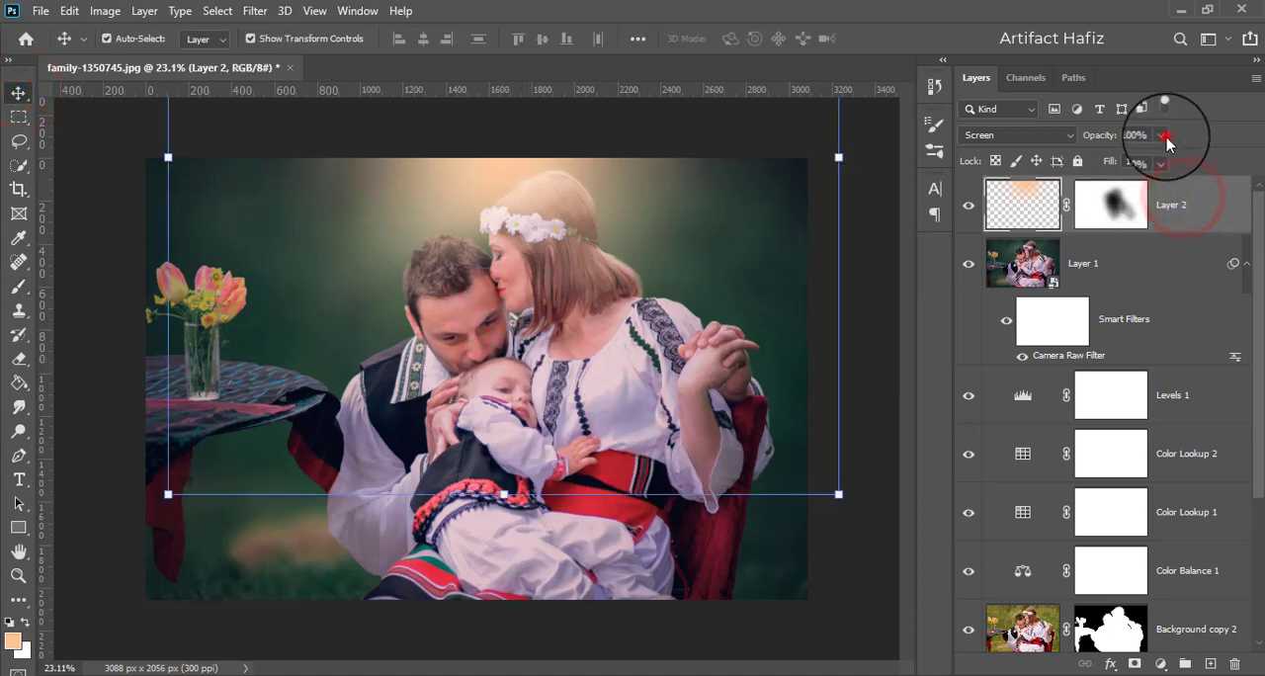
drag(1163, 162, 1134, 164)
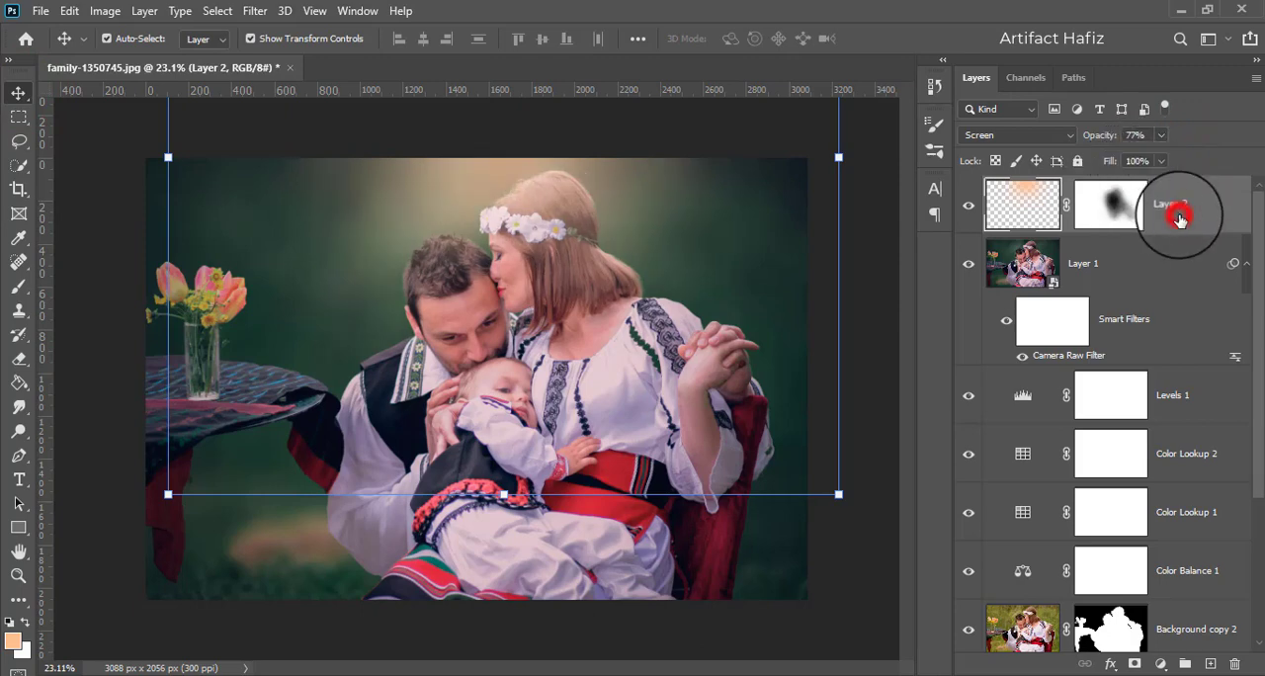
click(1161, 134)
drag(1168, 161, 1130, 176)
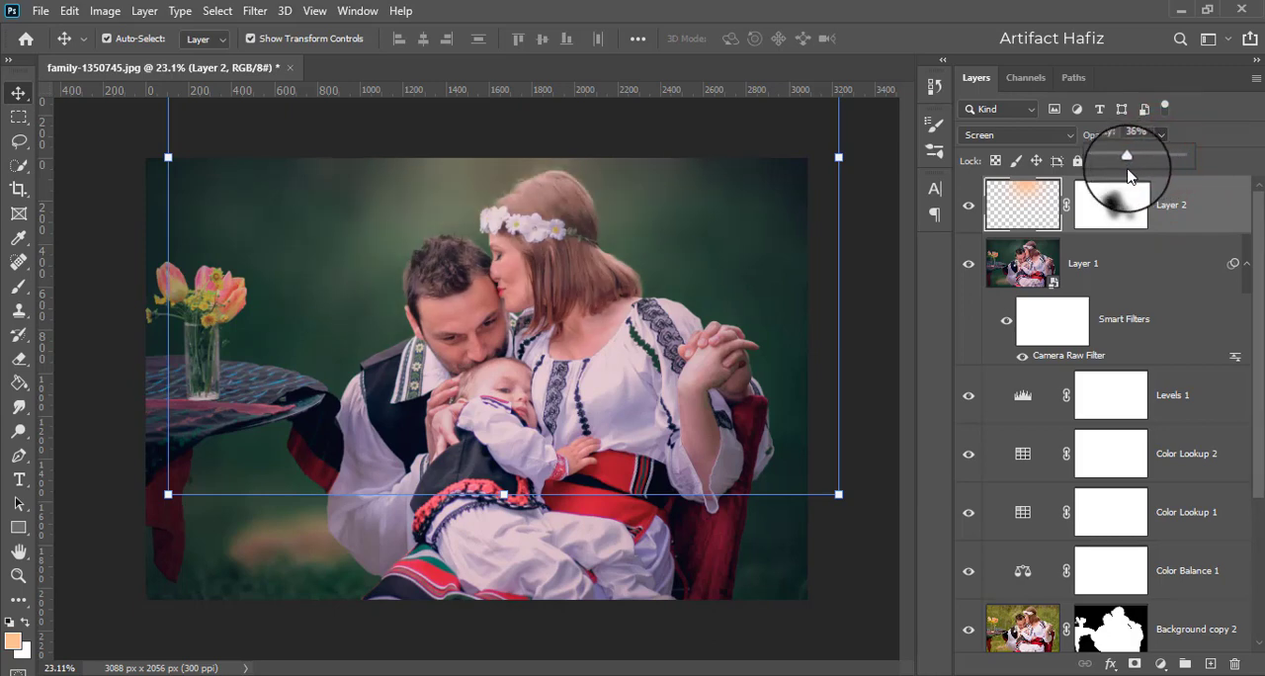
click(1172, 205)
- Stamp all visible layers into a new layer above Layer 2 and convert it for Smart Filters
key(ctrl+alt+shift+e)
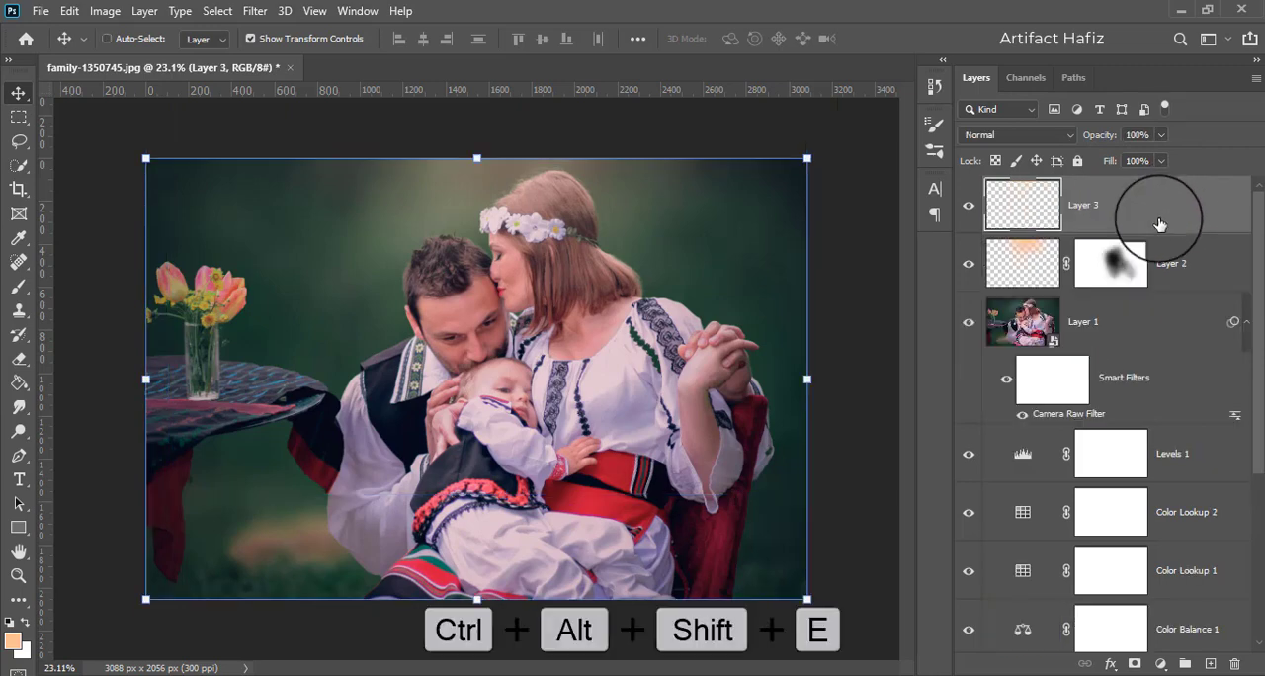
click(1132, 201)
click(254, 10)
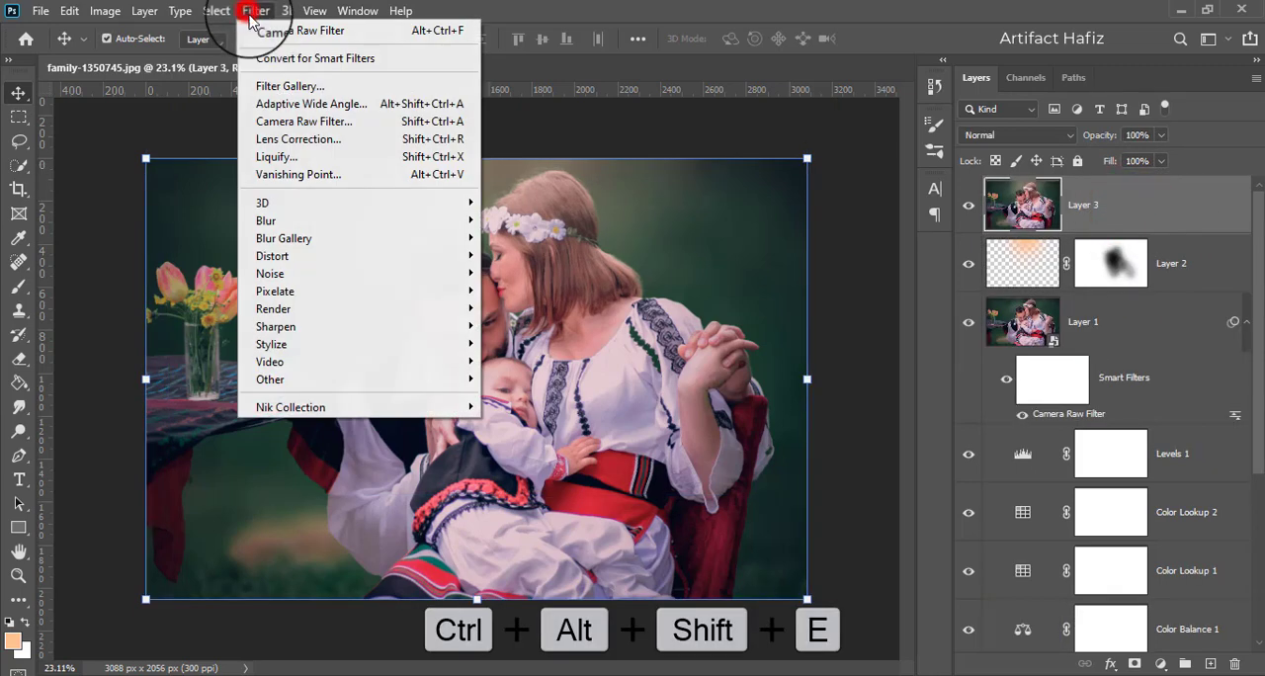
click(272, 52)
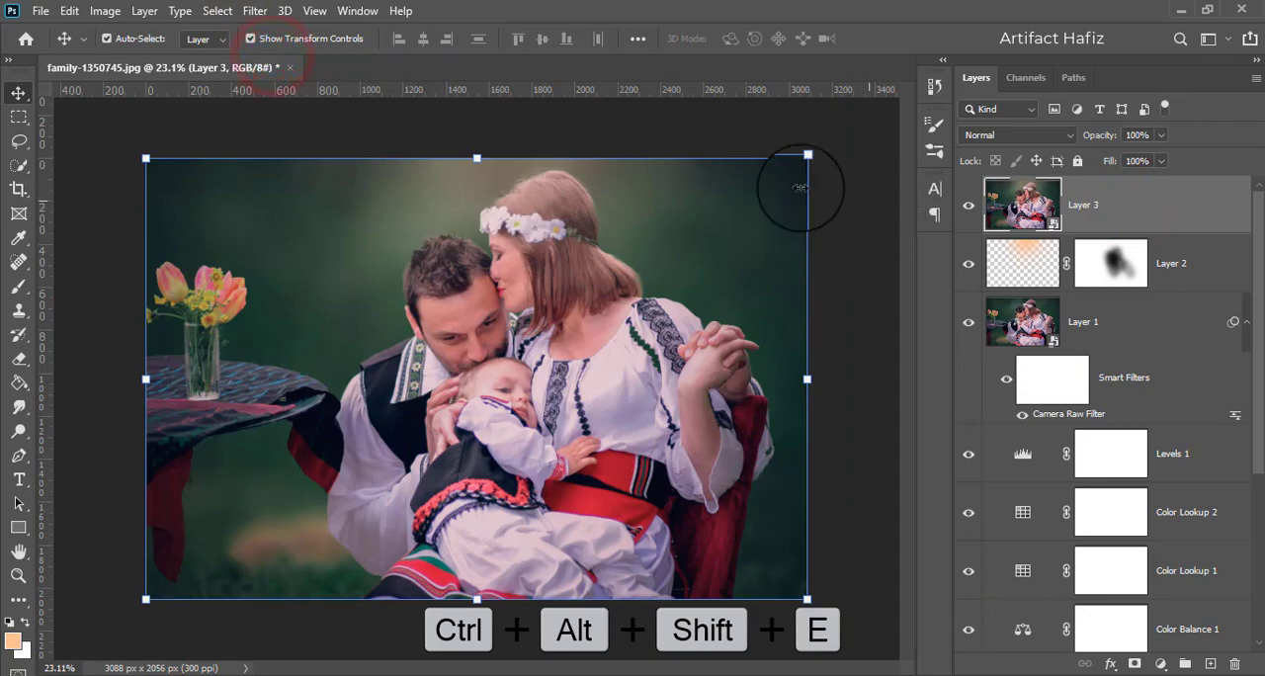
- Start the Camera Raw Filter on the stamped layer and set Vibrance to -9
click(255, 9)
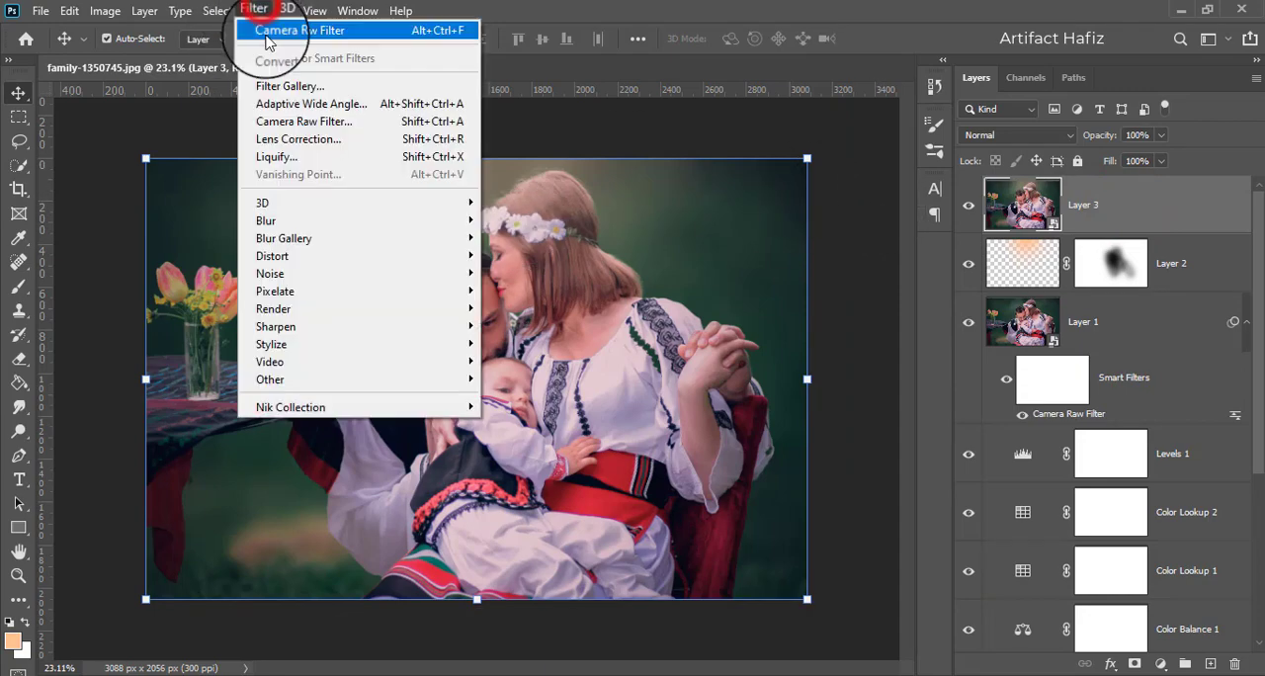
click(287, 121)
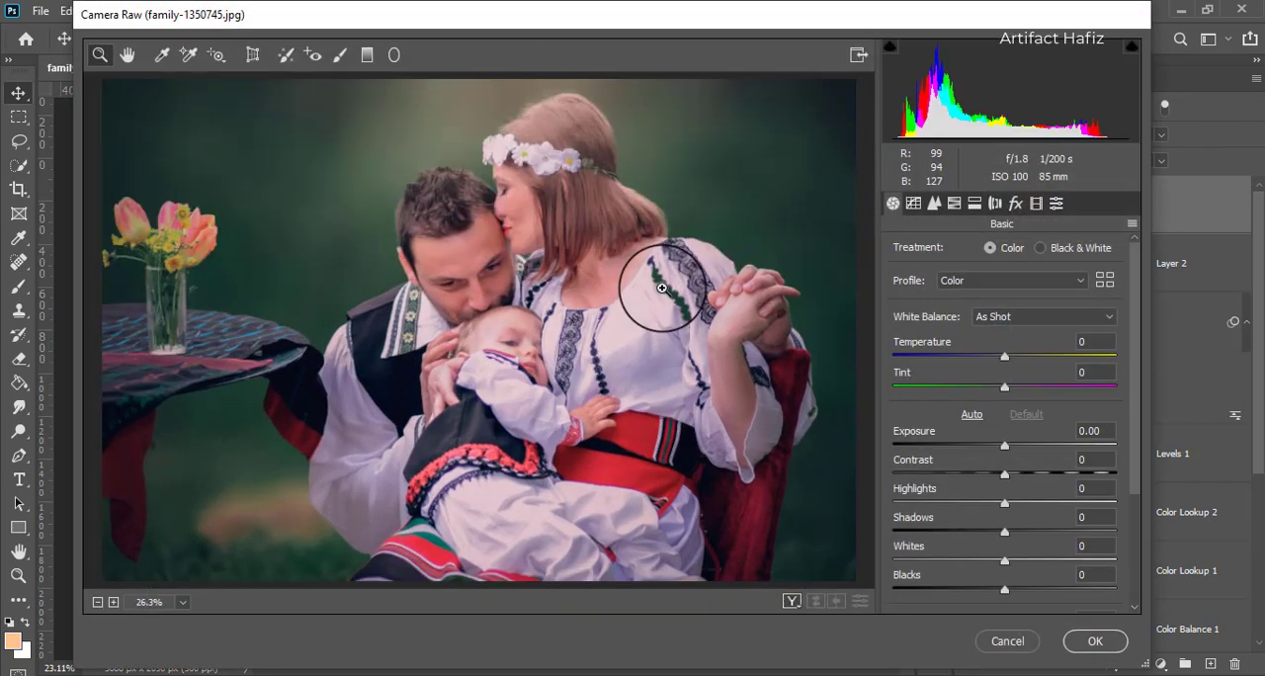
scroll(1023, 415, down, 3)
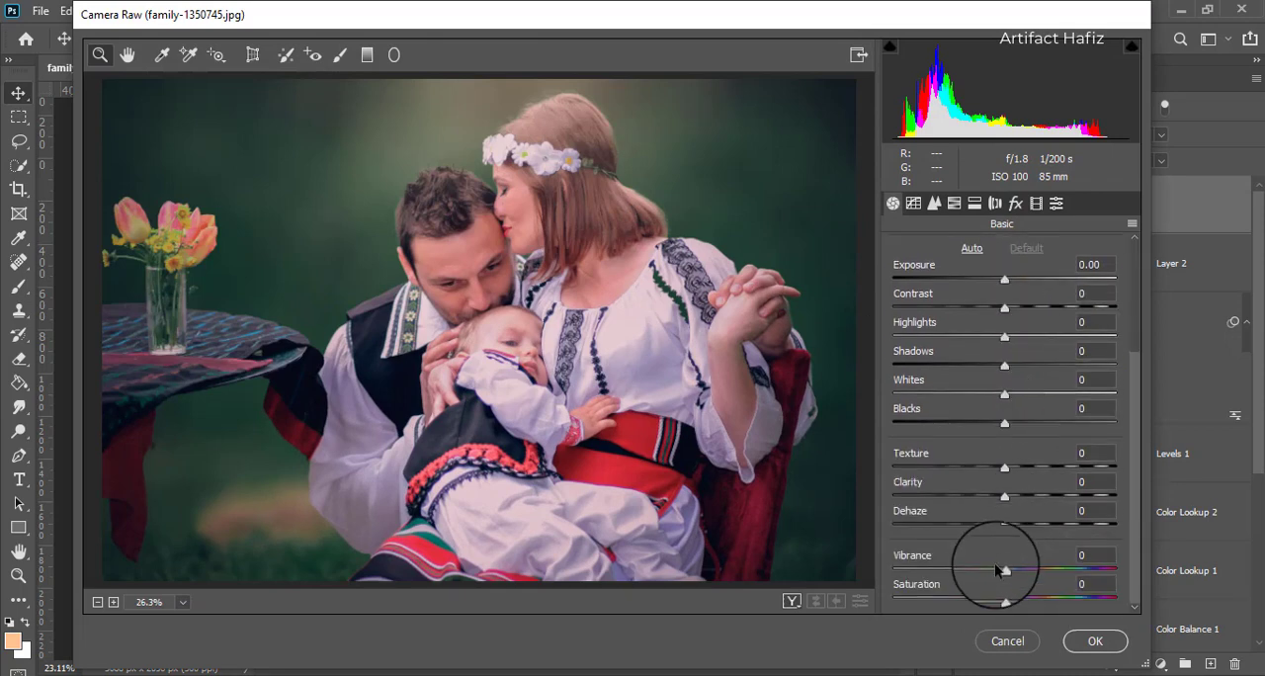
mouse_move(1004, 572)
mouse_down()
mouse_move(973, 573)
mouse_move(987, 578)
mouse_up()
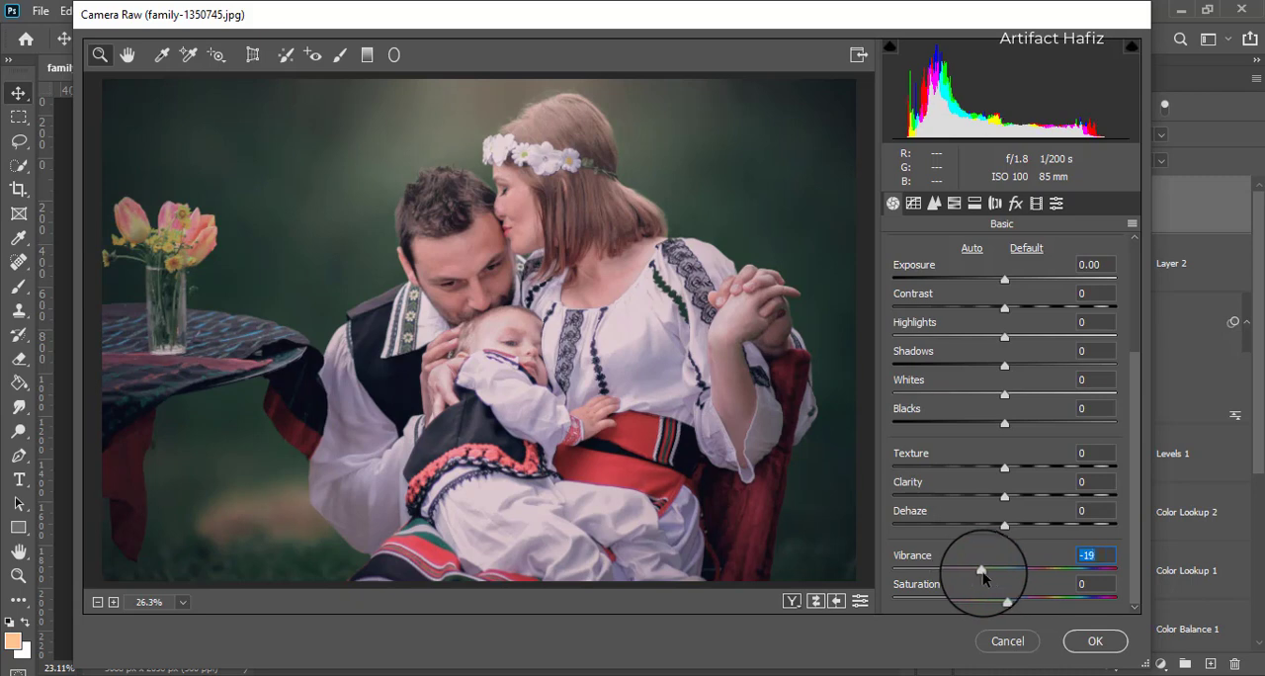
drag(984, 578, 996, 580)
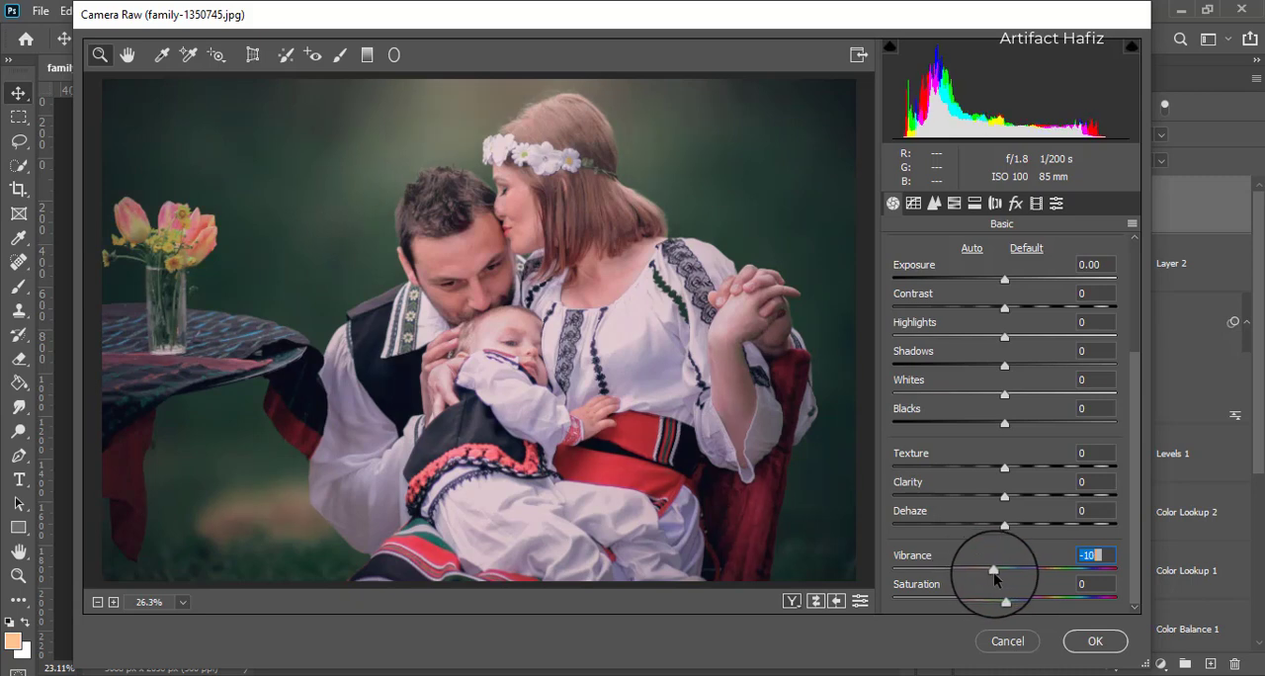
- Set the HSL saturation of Oranges to -30 and apply the Camera Raw adjustments
click(954, 203)
click(969, 254)
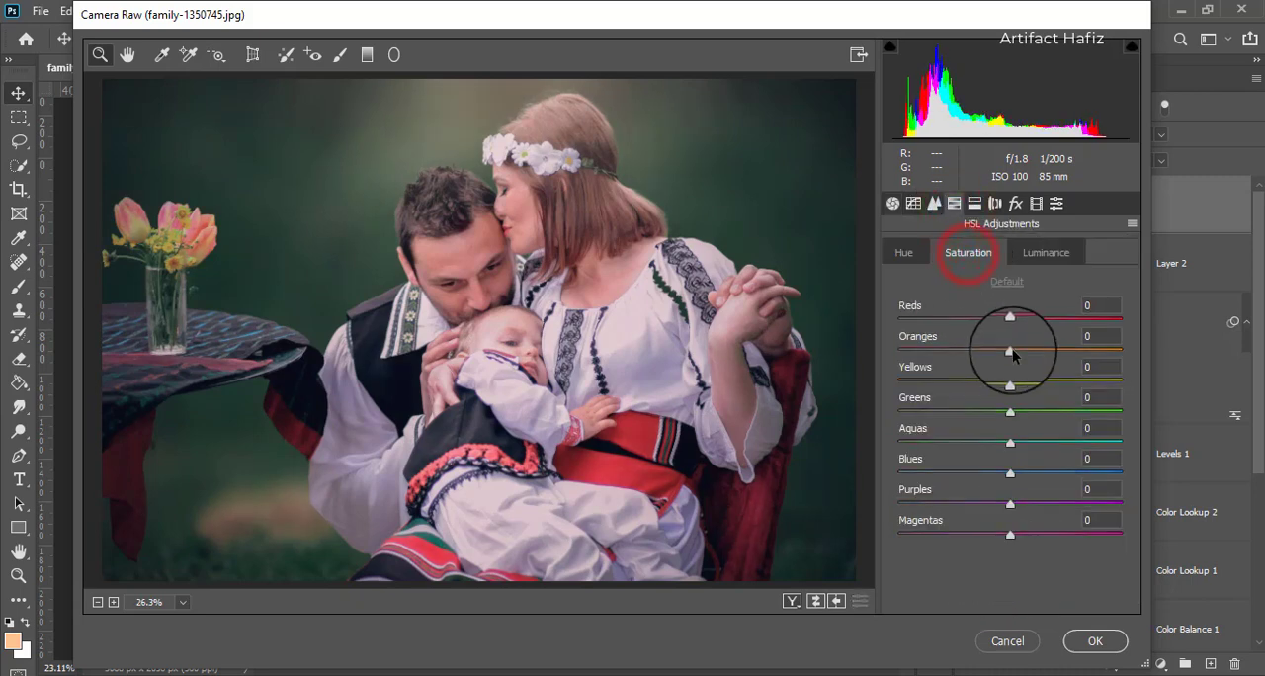
mouse_move(976, 359)
mouse_down()
mouse_move(954, 371)
mouse_move(1001, 357)
mouse_up()
drag(989, 360, 980, 368)
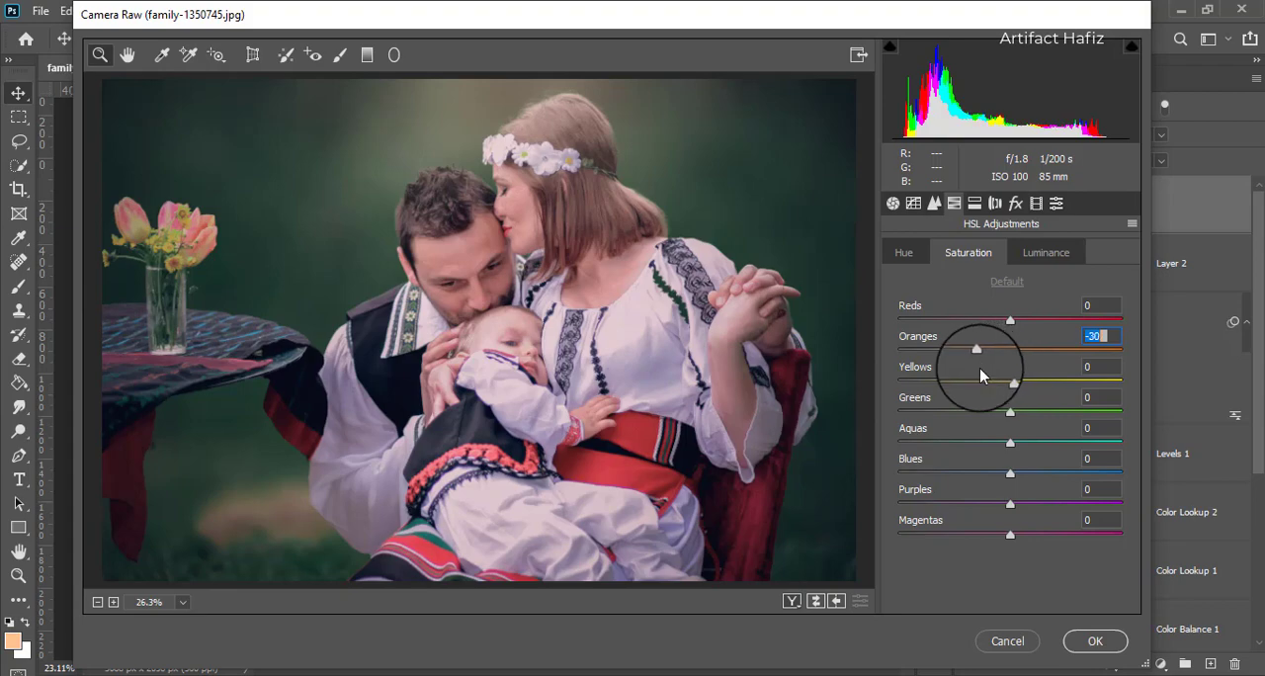
click(1094, 642)
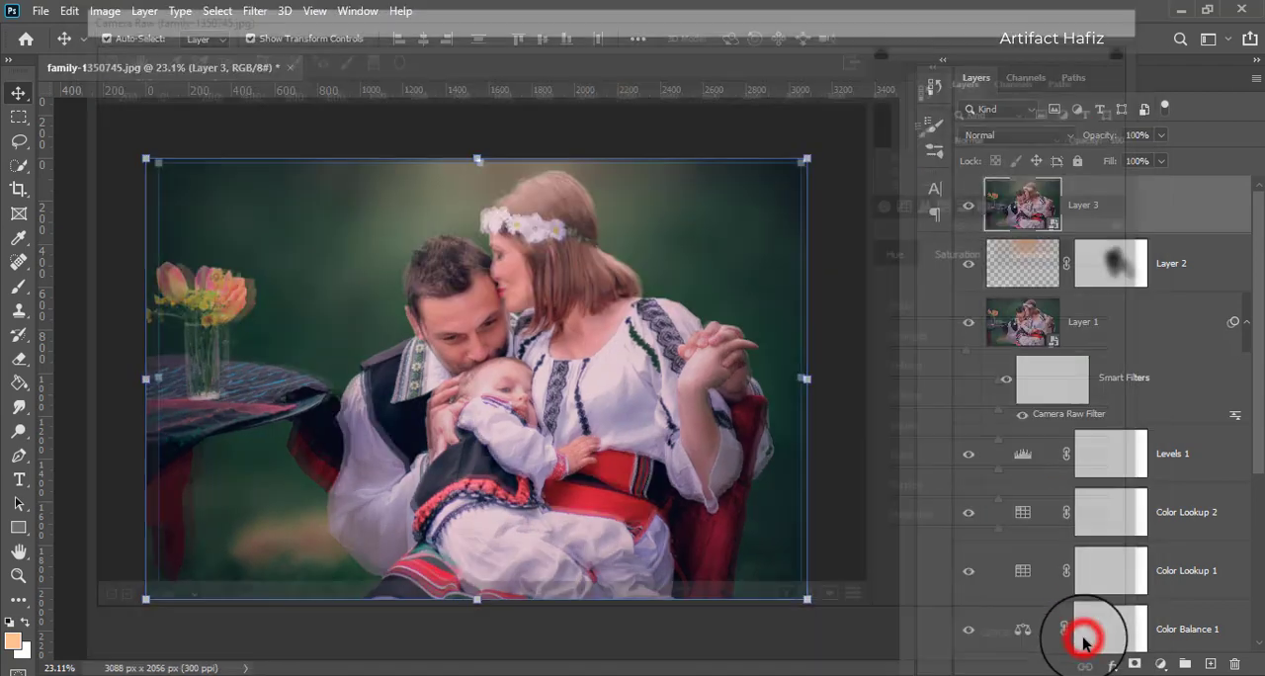